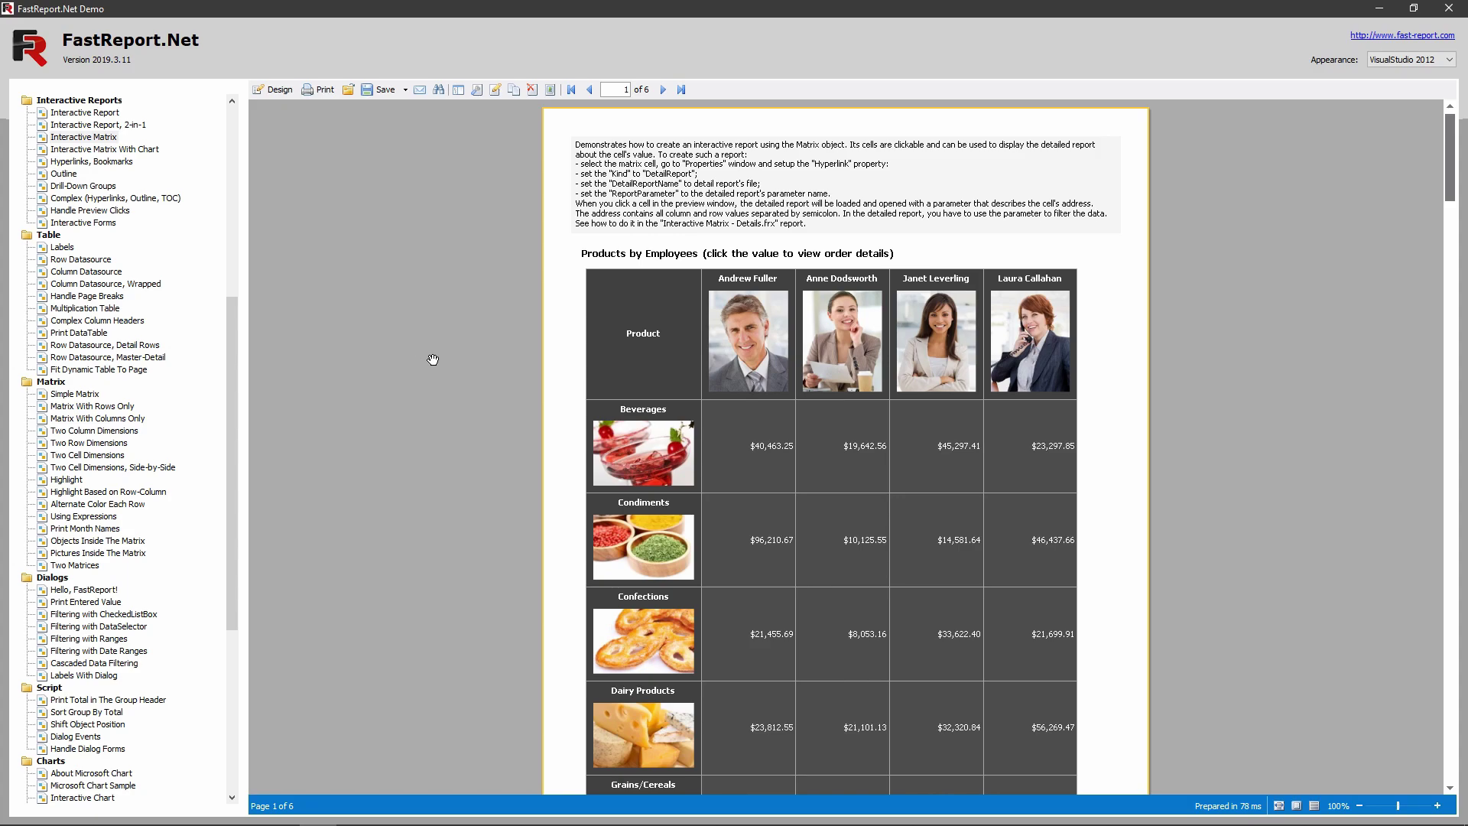
Open the order details report behind Andrew Fuller's Beverages value in the matrix preview
left_click(764, 447)
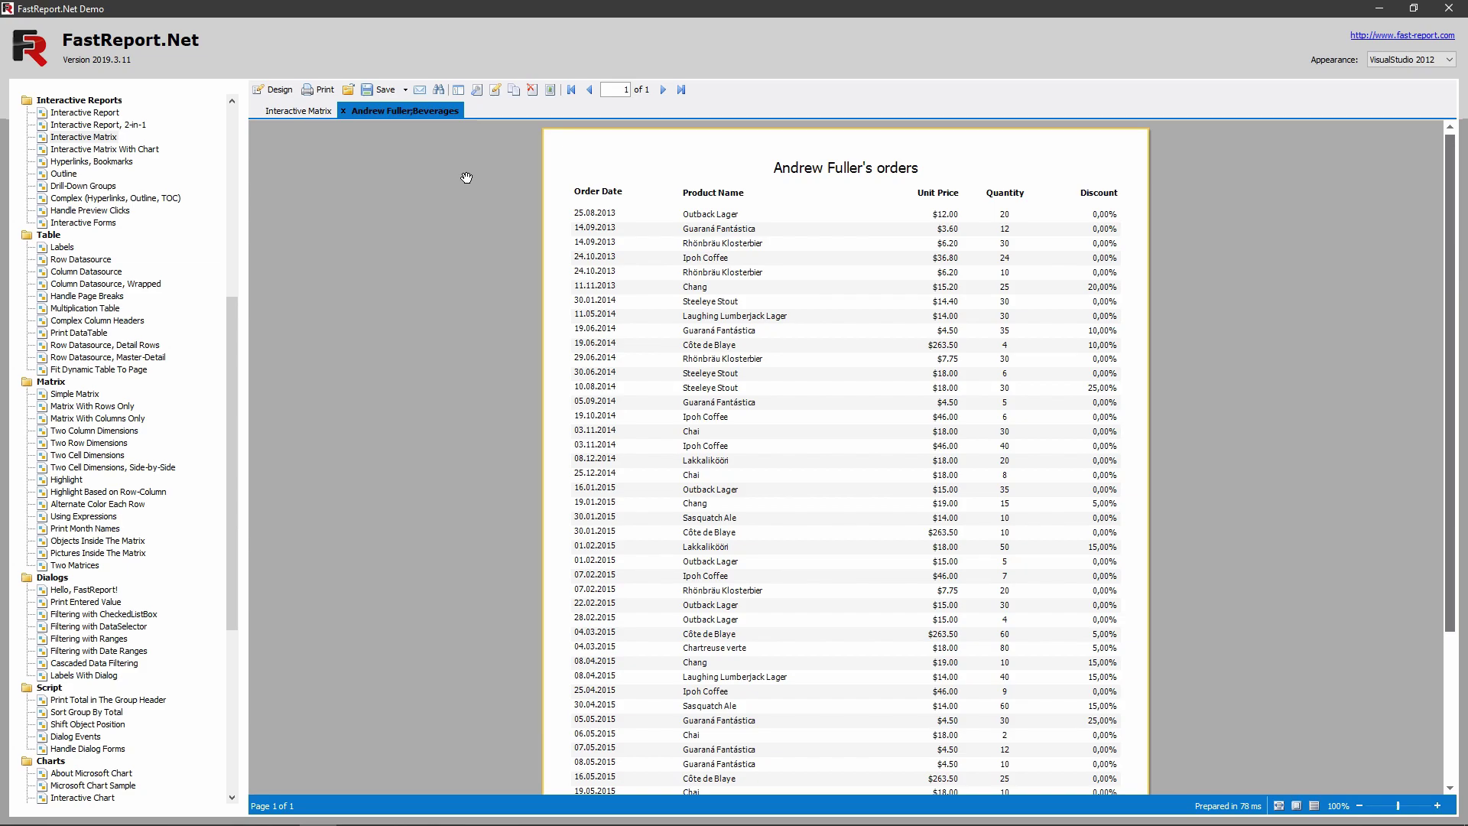
left_click(342, 110)
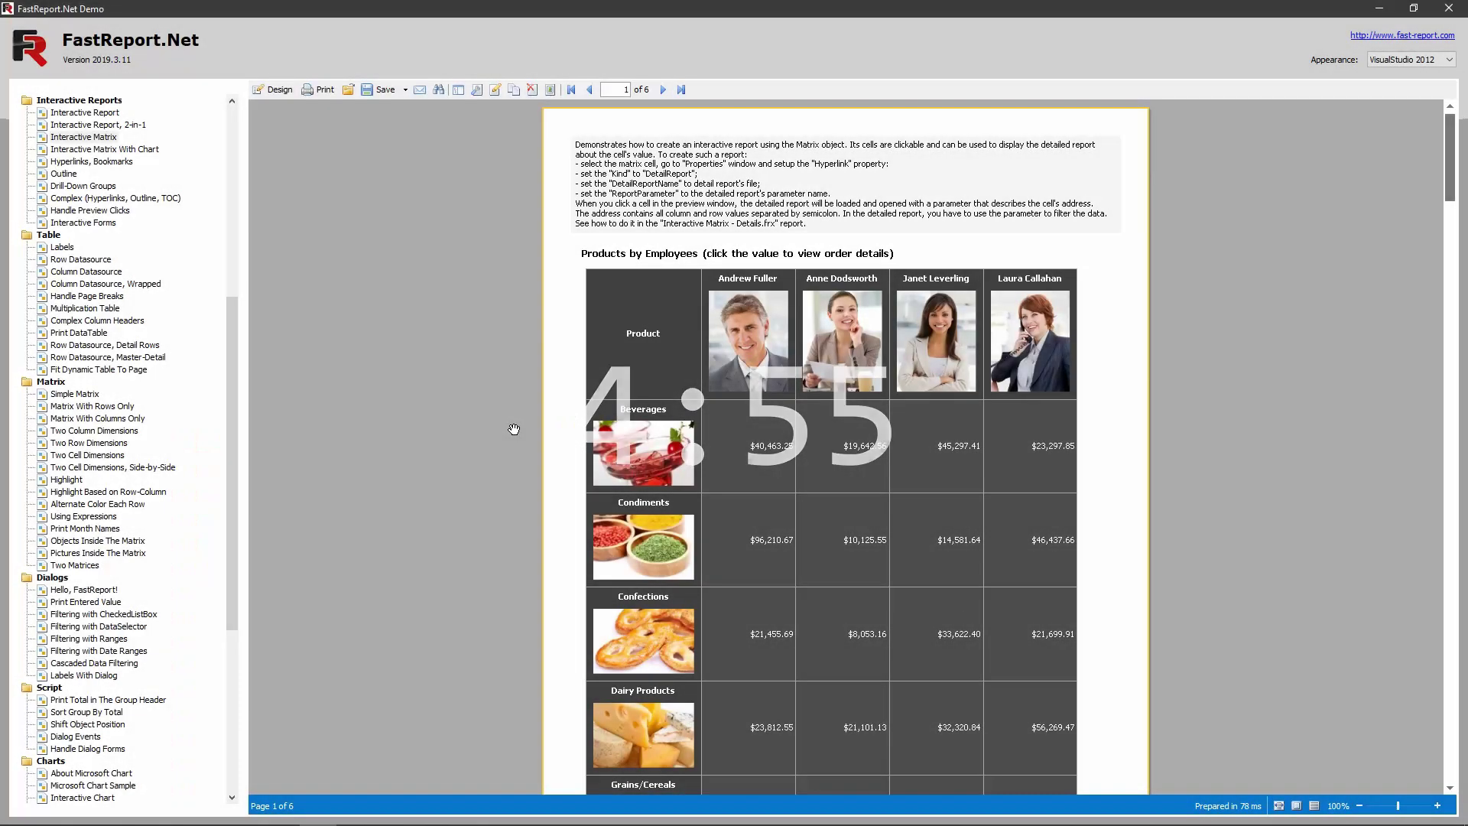
Open the Interactive Matrix report in the designer
left_click(260, 90)
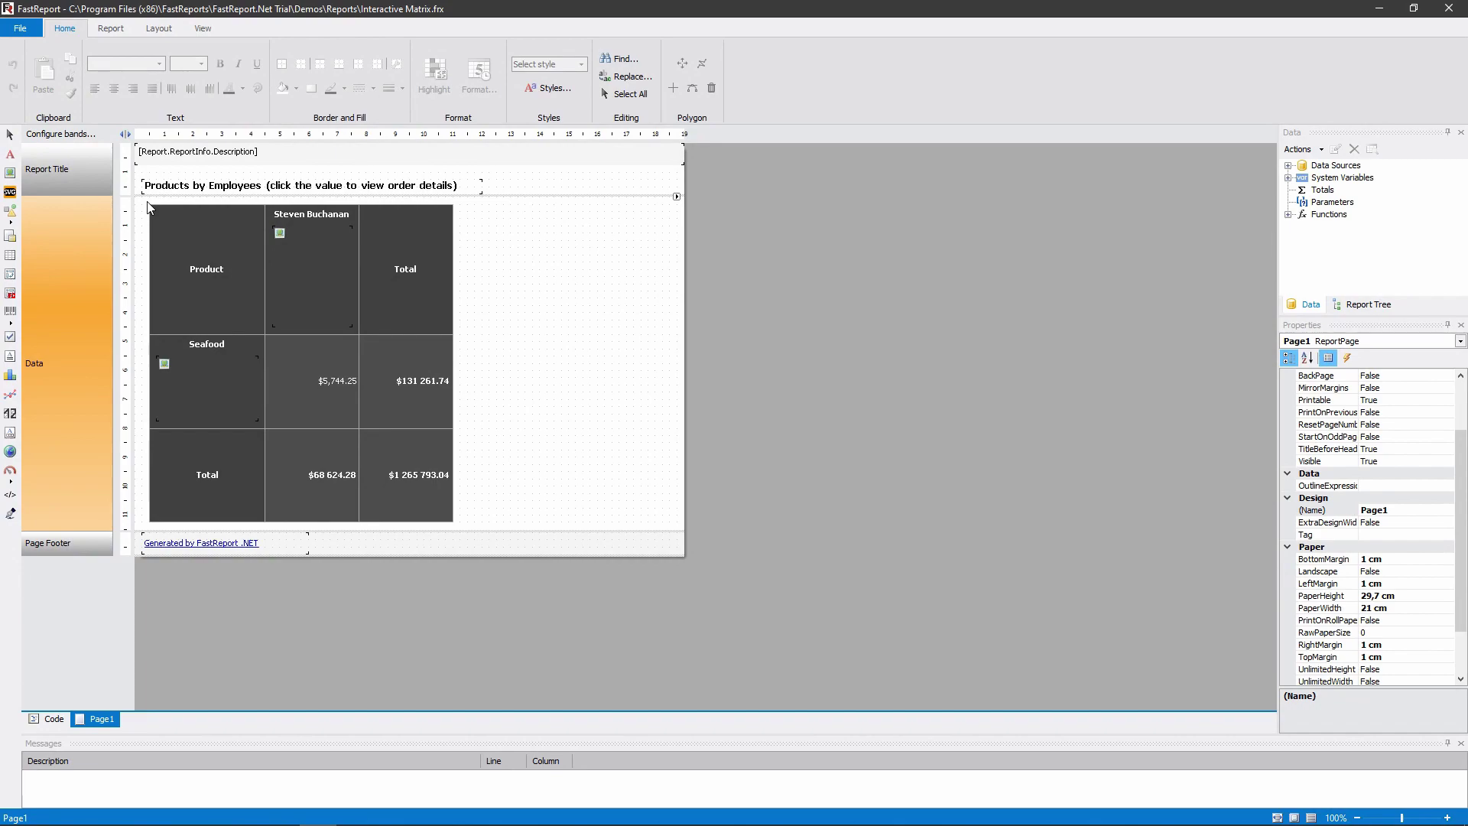
Select the Products by Employees matrix, check its data source, and enlarge the Data tree
left_click(150, 208)
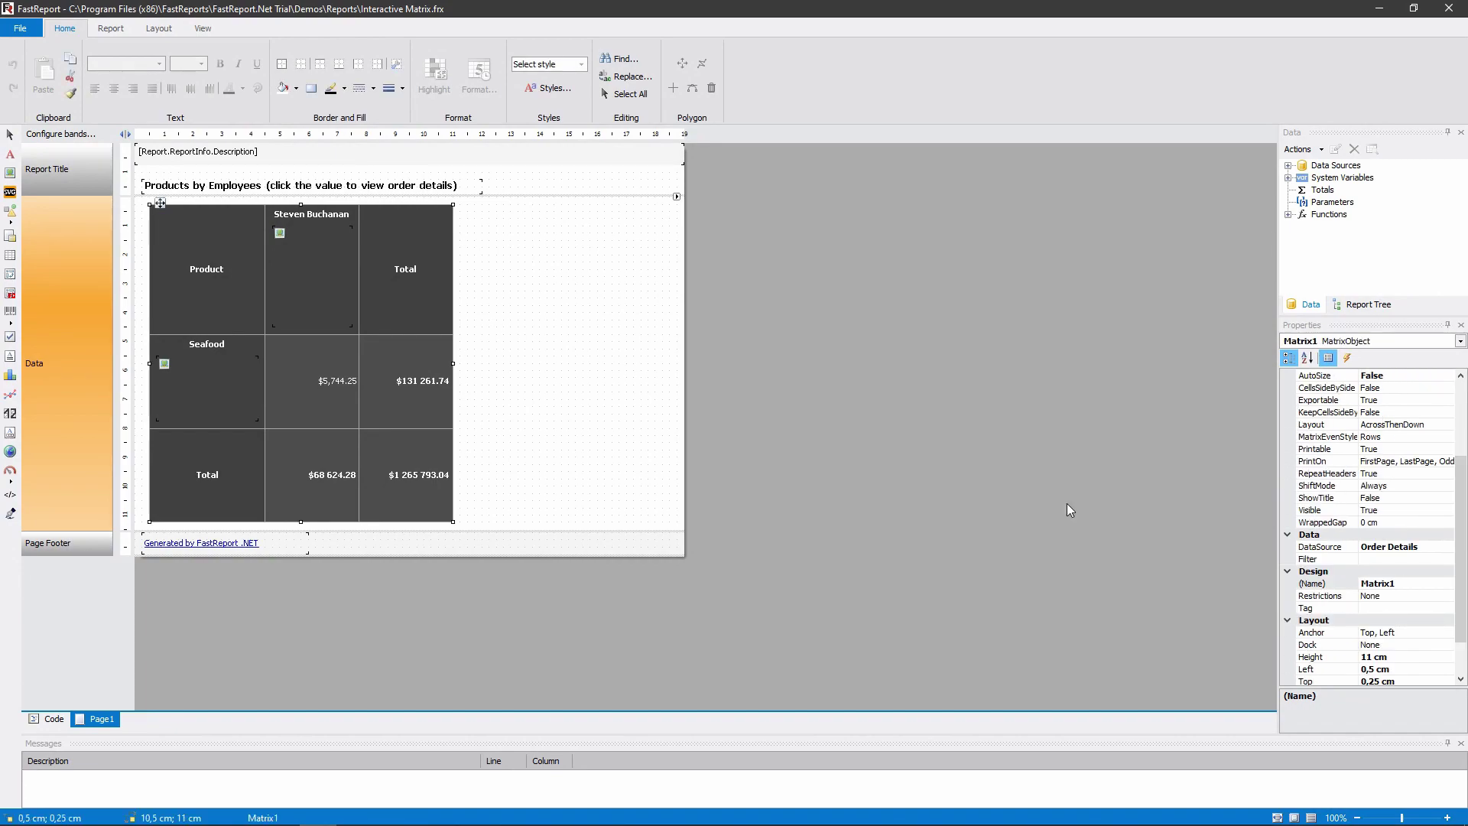
left_click(1334, 548)
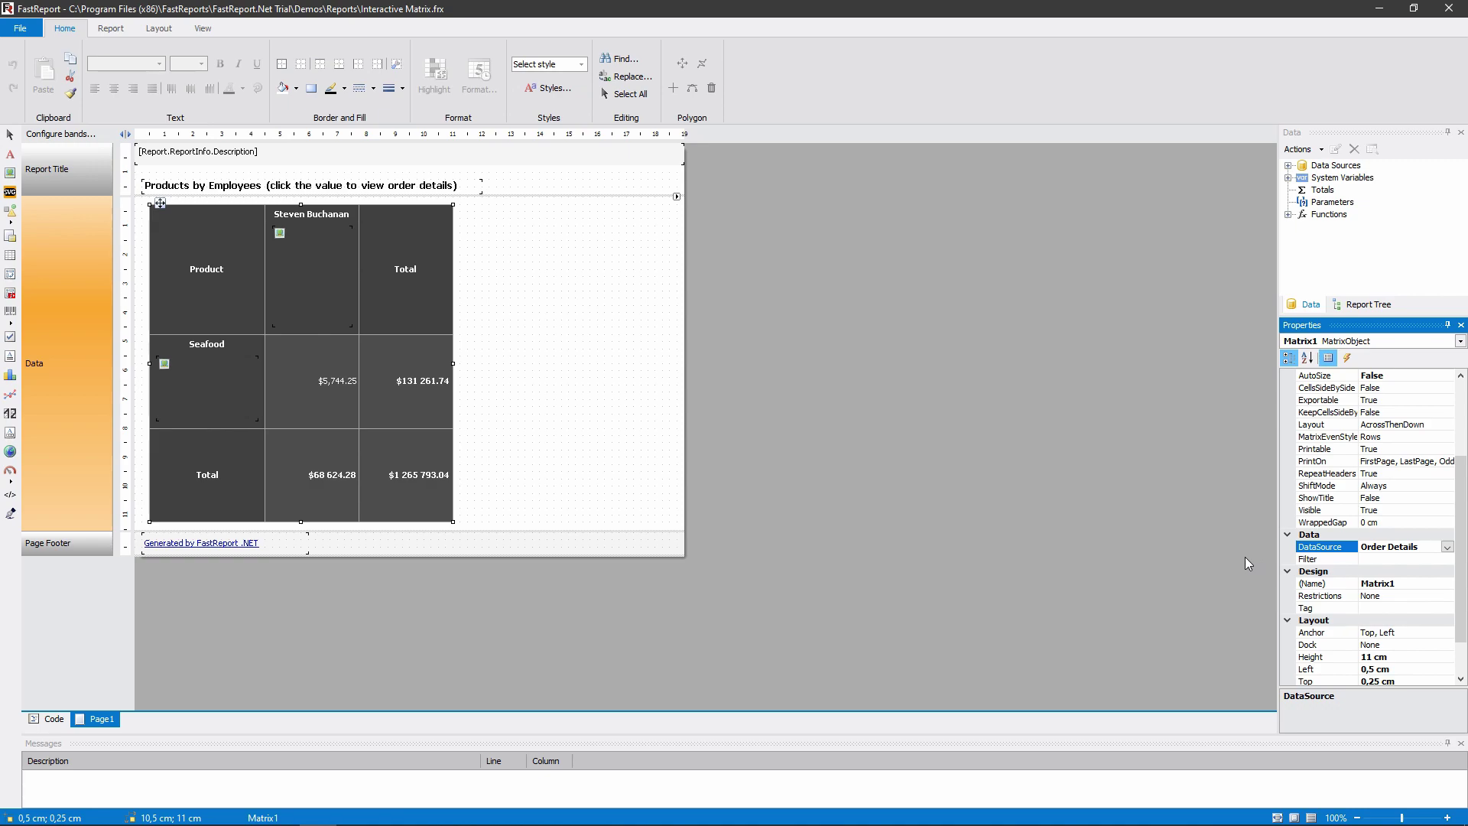
left_click(1288, 166)
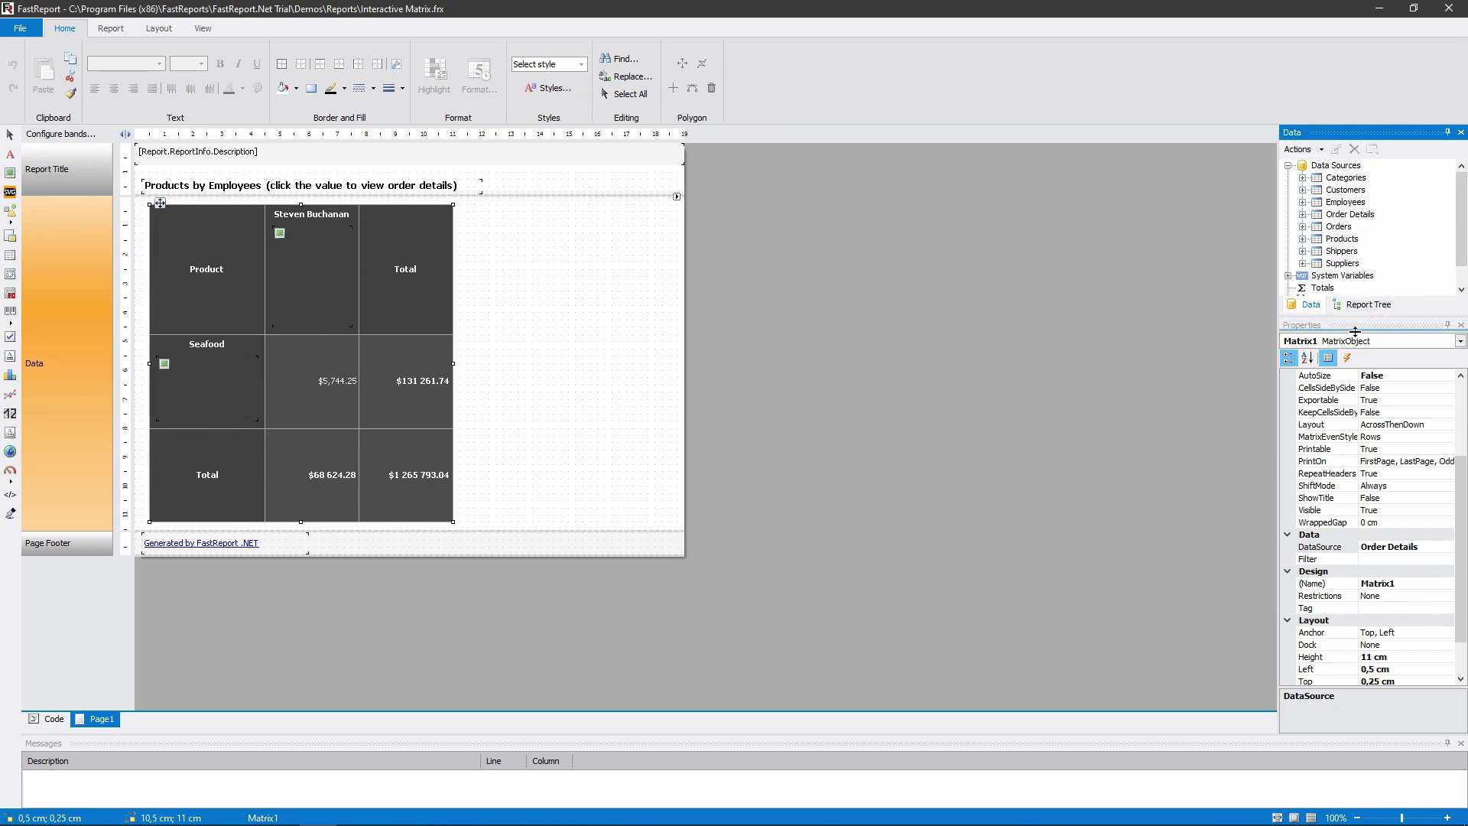
left_click_drag(1355, 331, 1331, 505)
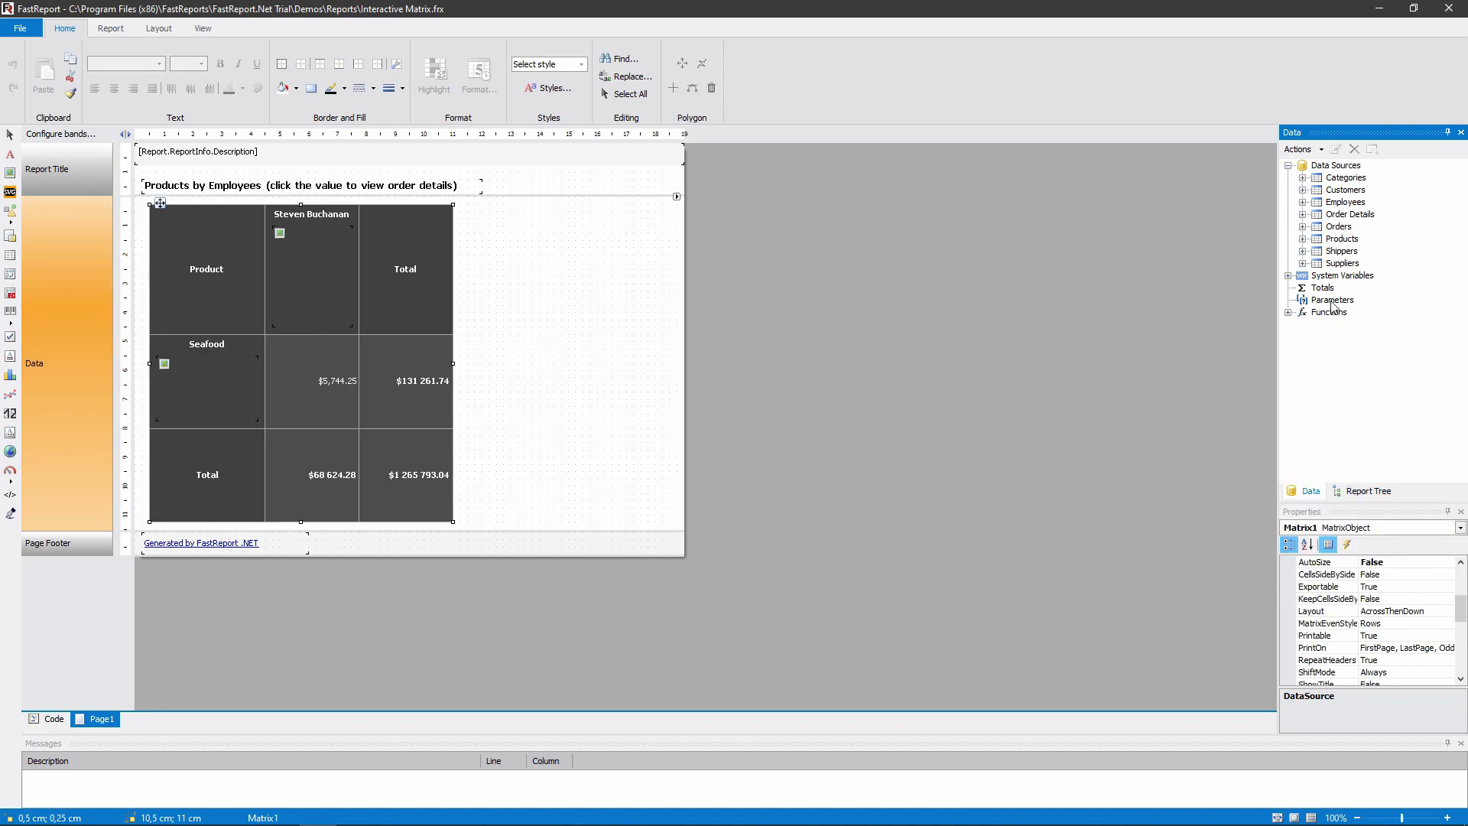
Inspect the Order Details table's Orders, Employees and Products relations in the Data tree
left_click(1303, 215)
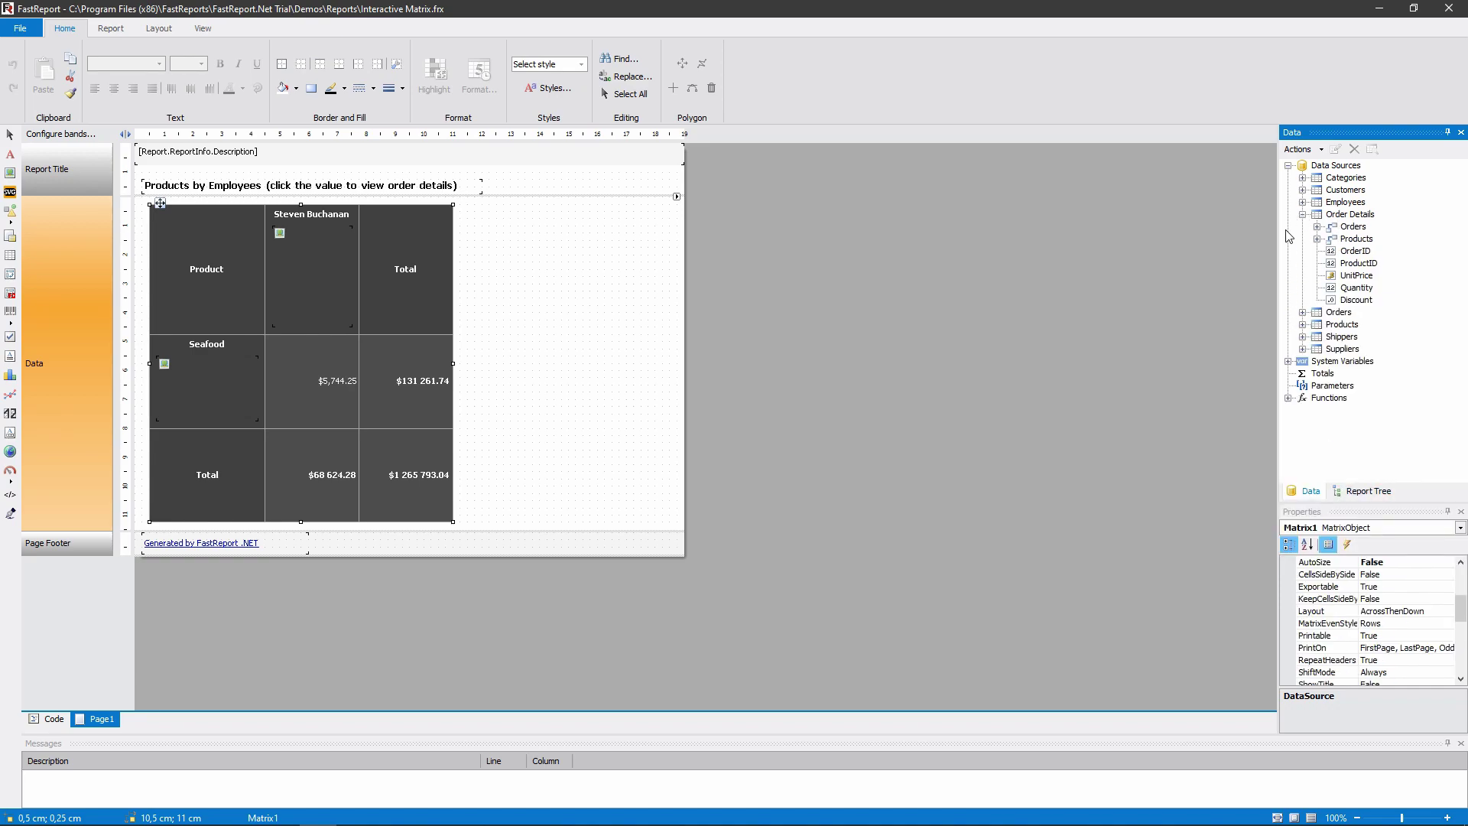
left_click(1346, 228)
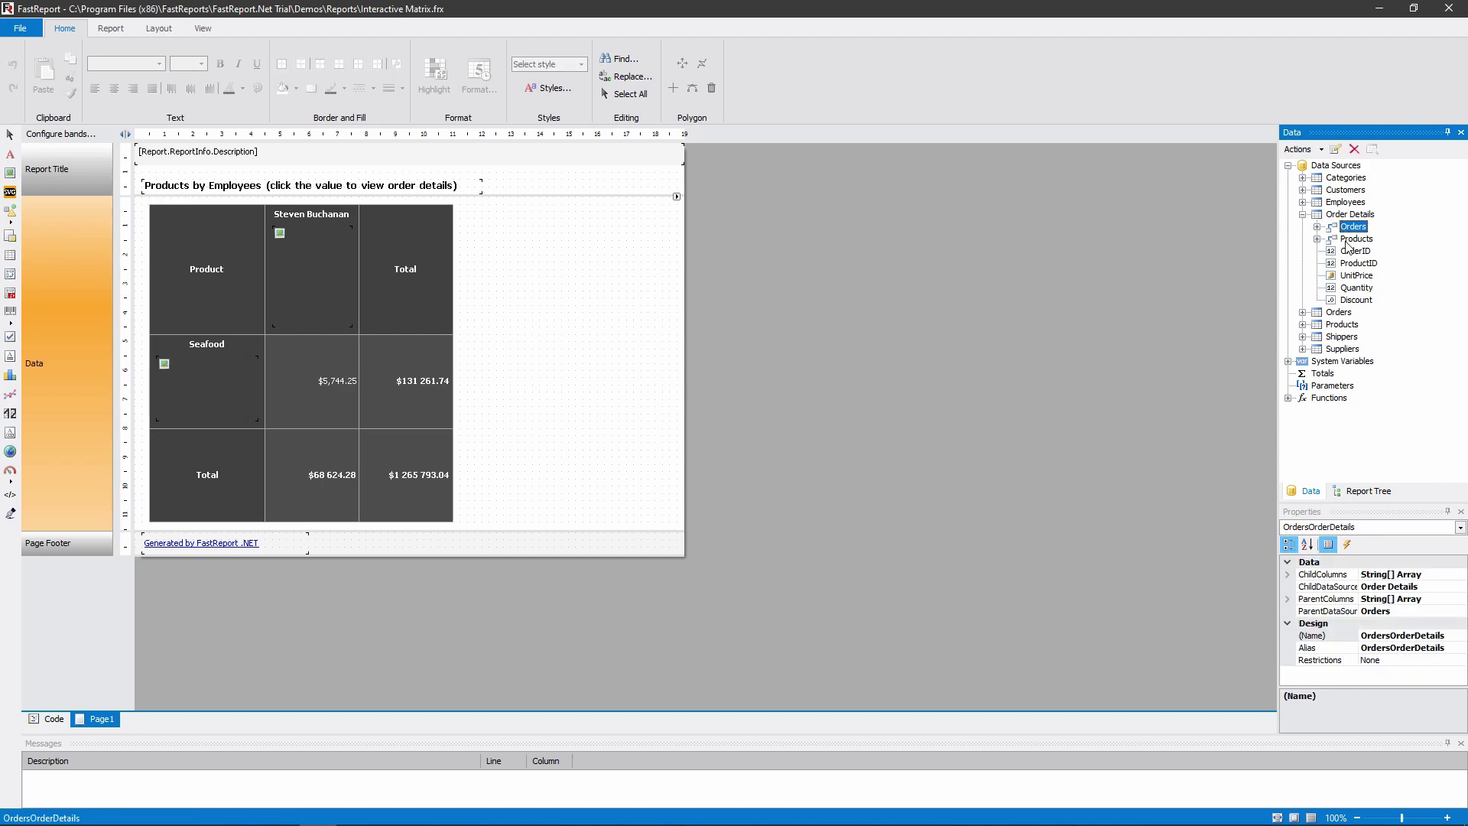
left_click(1348, 240)
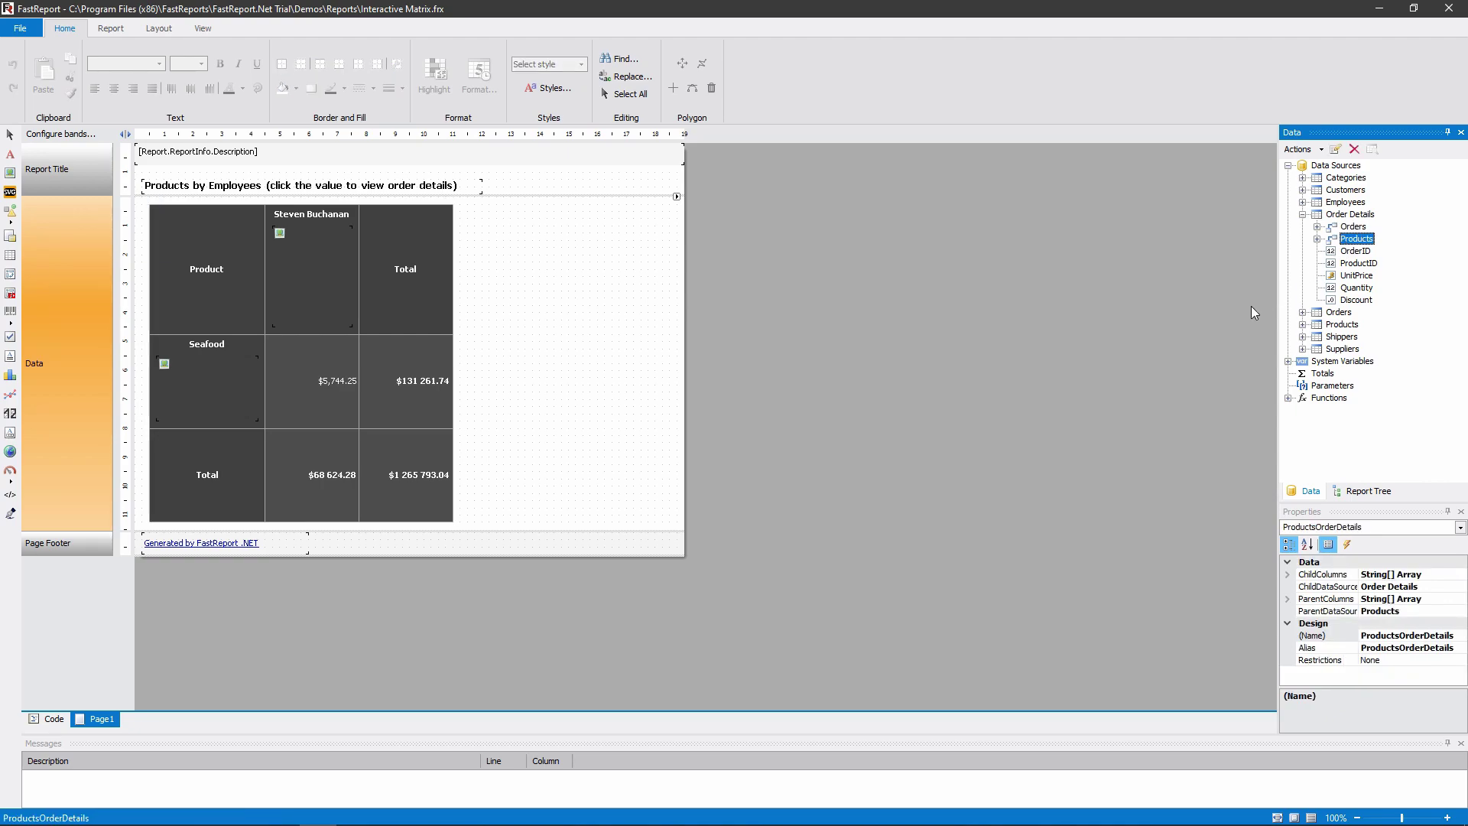
left_click(1318, 227)
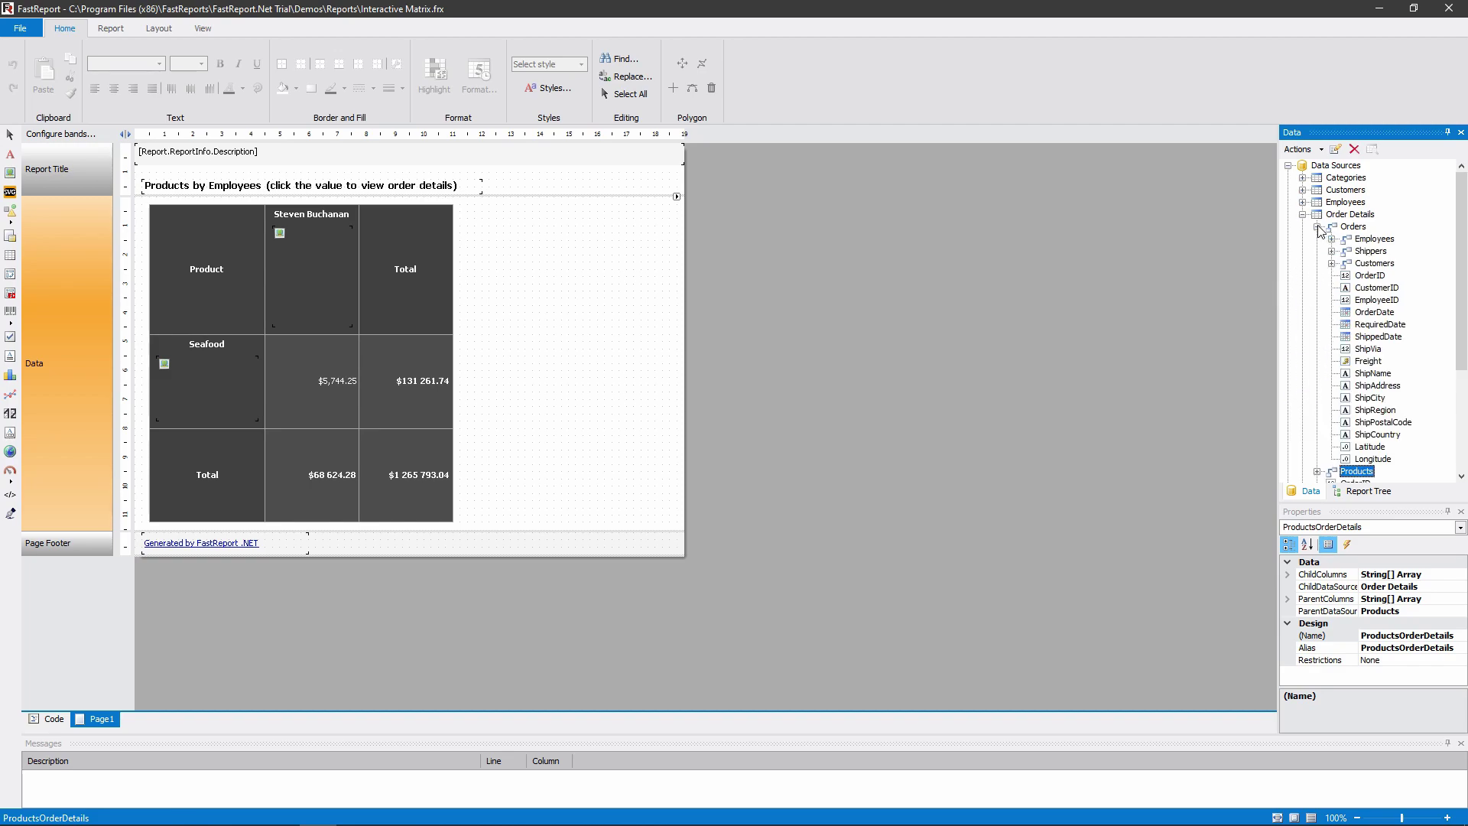
left_click(1332, 239)
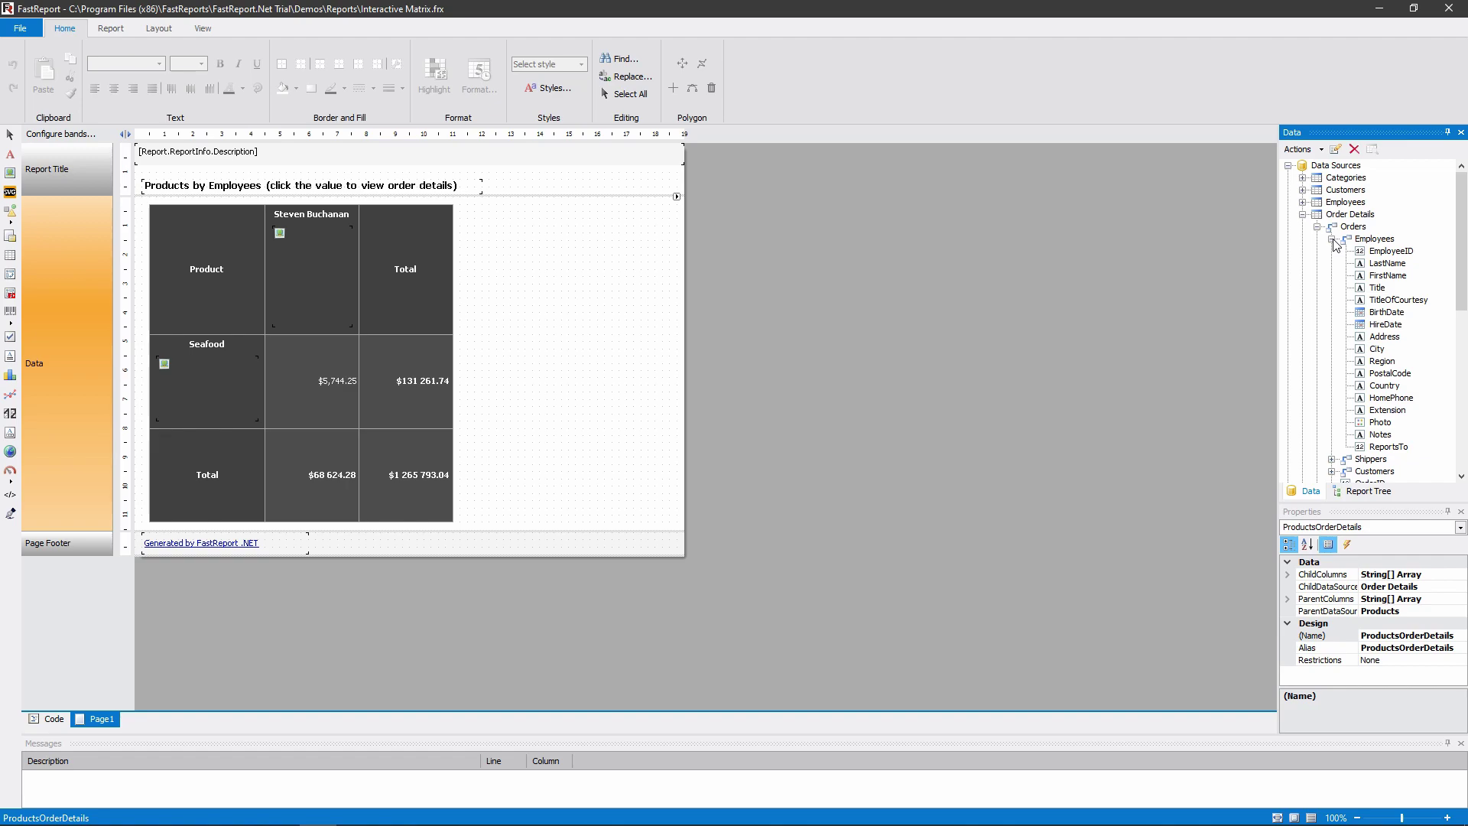
left_click(1331, 239)
left_click(1318, 227)
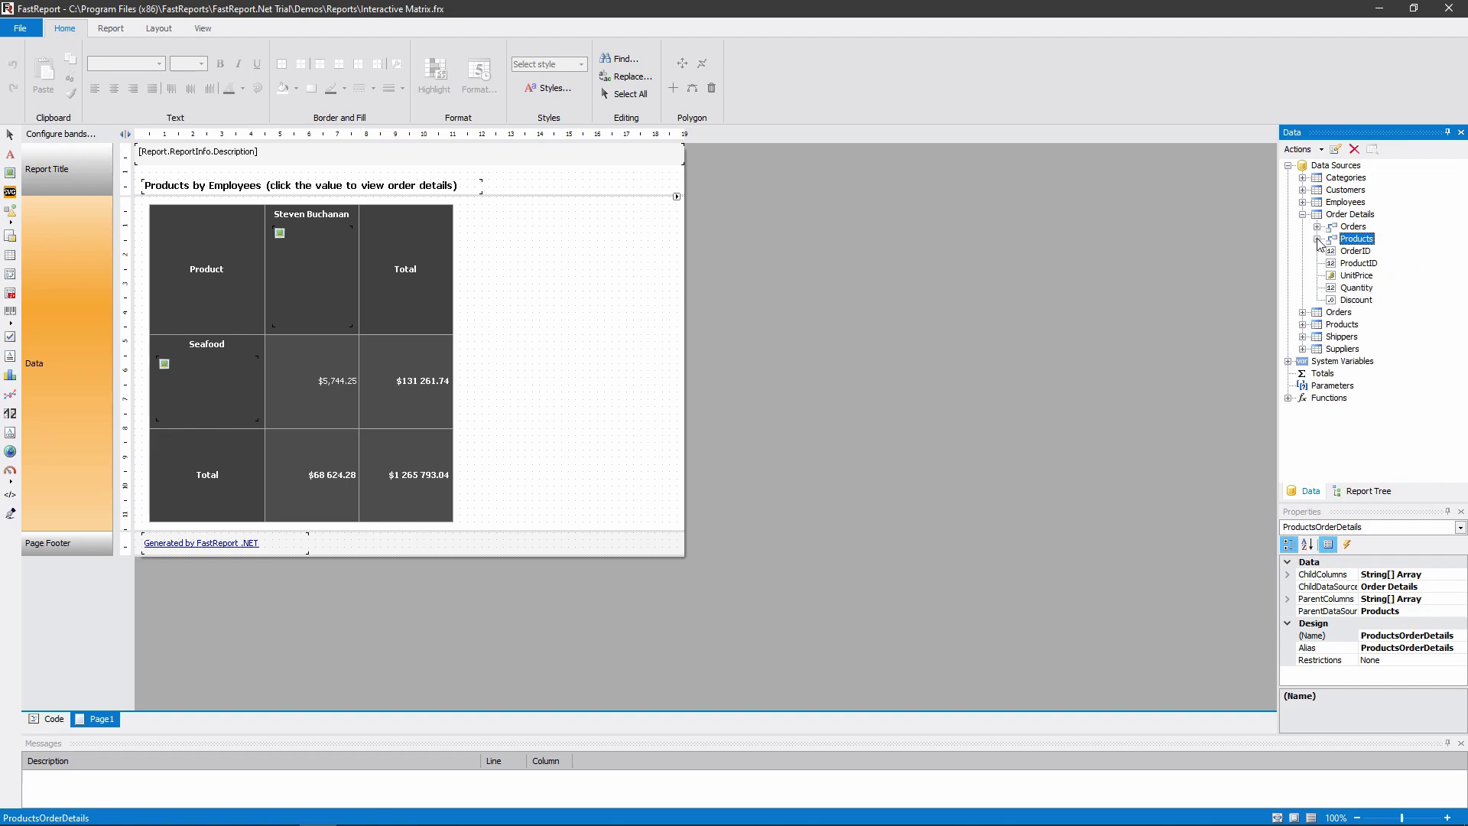
left_click(1318, 239)
left_click(1318, 240)
left_click(1304, 216)
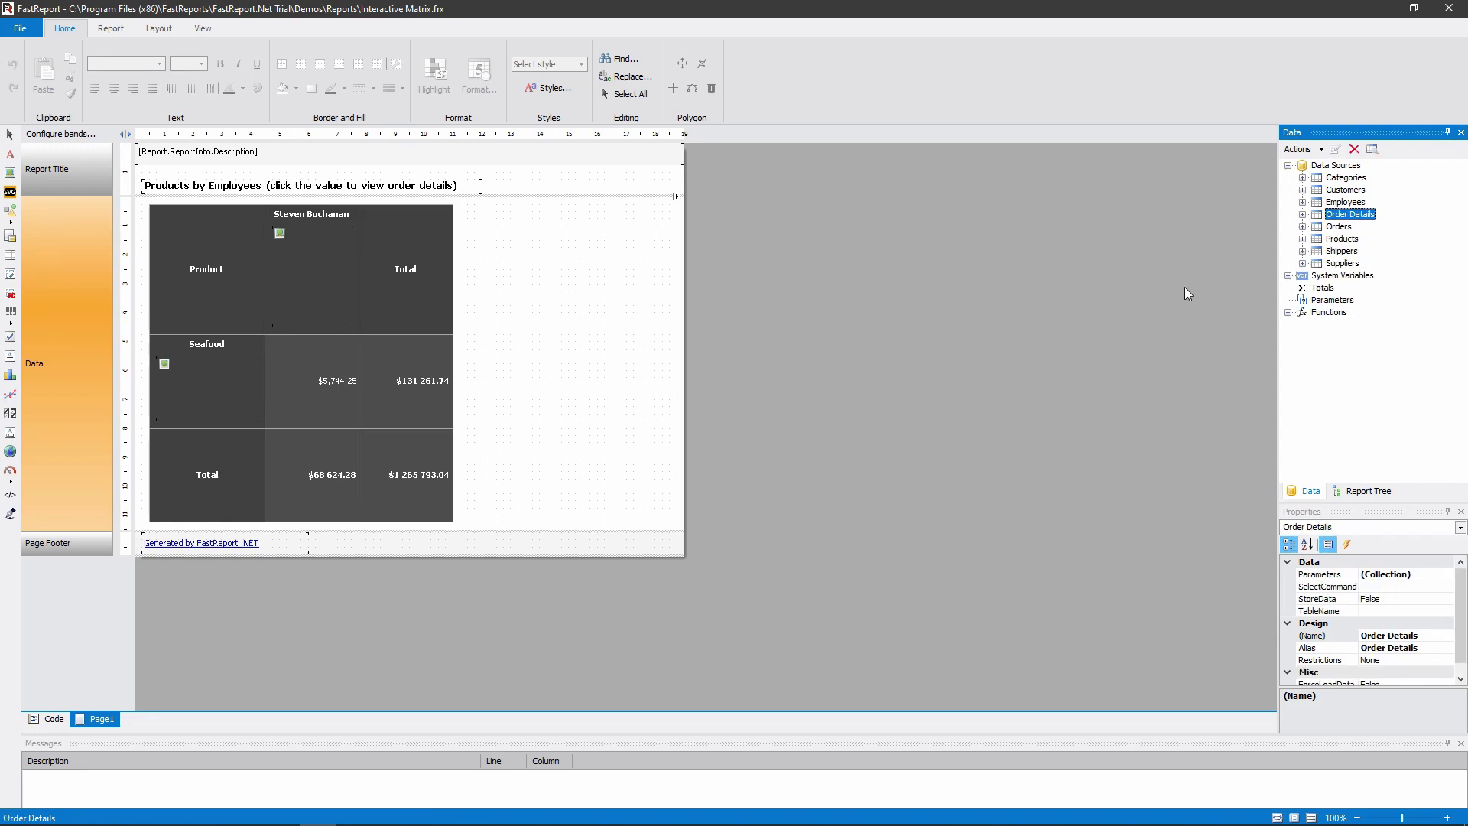
left_click(111, 28)
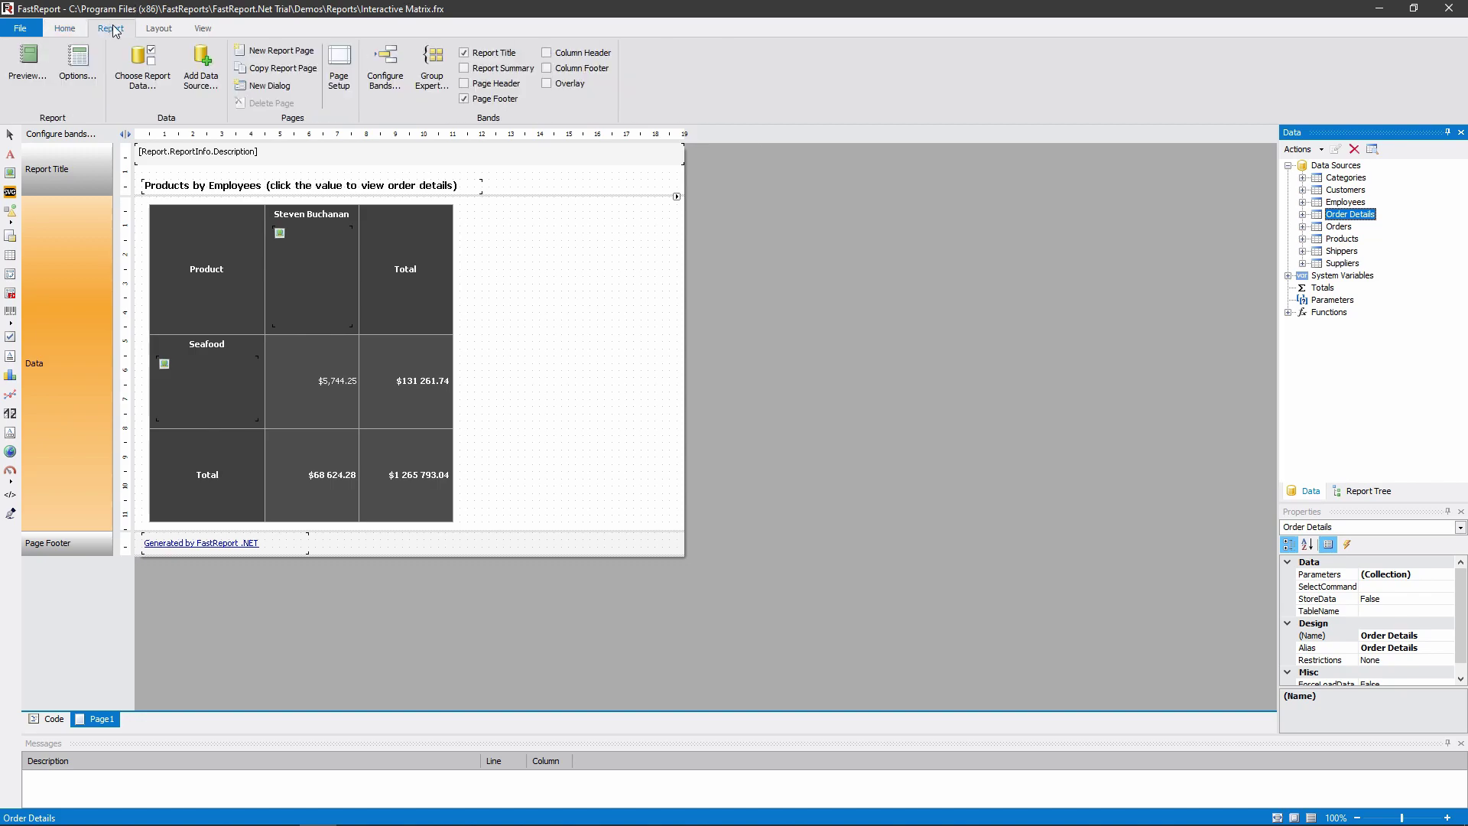
Add a new Page2 and place a new matrix inside its Data band
left_click(263, 50)
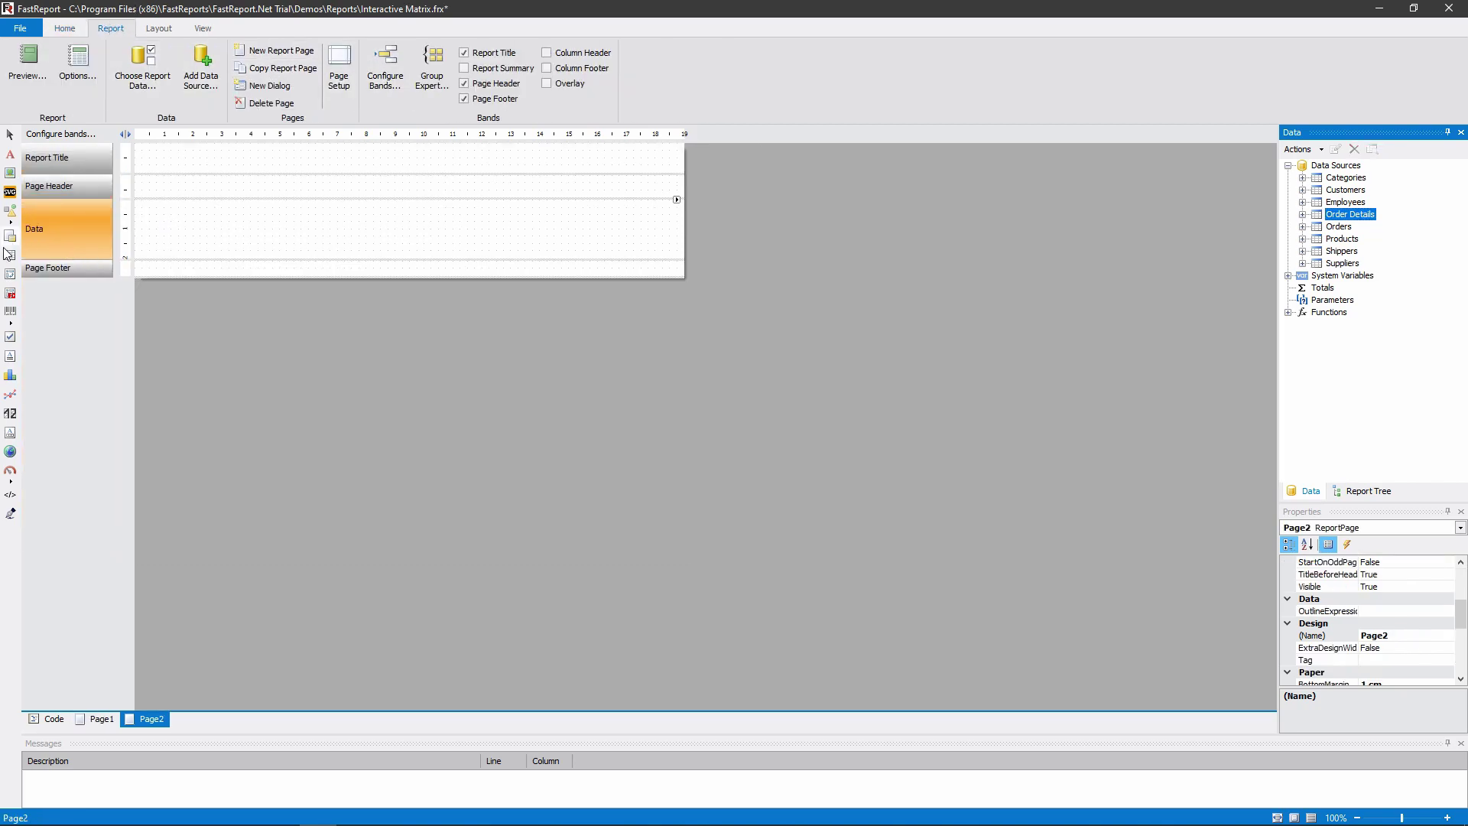
left_click(10, 273)
left_click(153, 201)
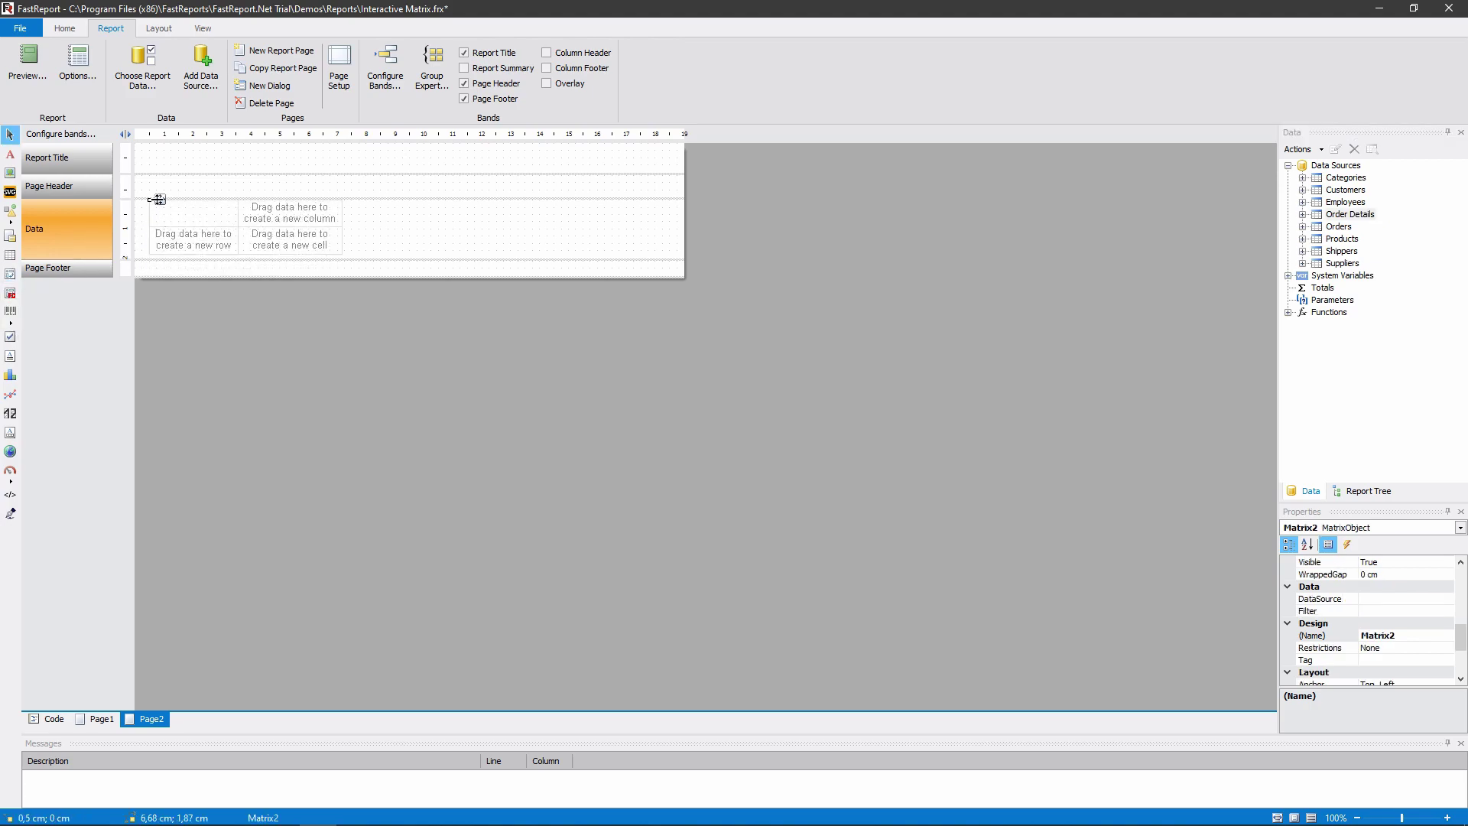
mouse_move(158, 199)
left_mouse_down()
mouse_move(230, 210)
mouse_move(158, 214)
left_mouse_up()
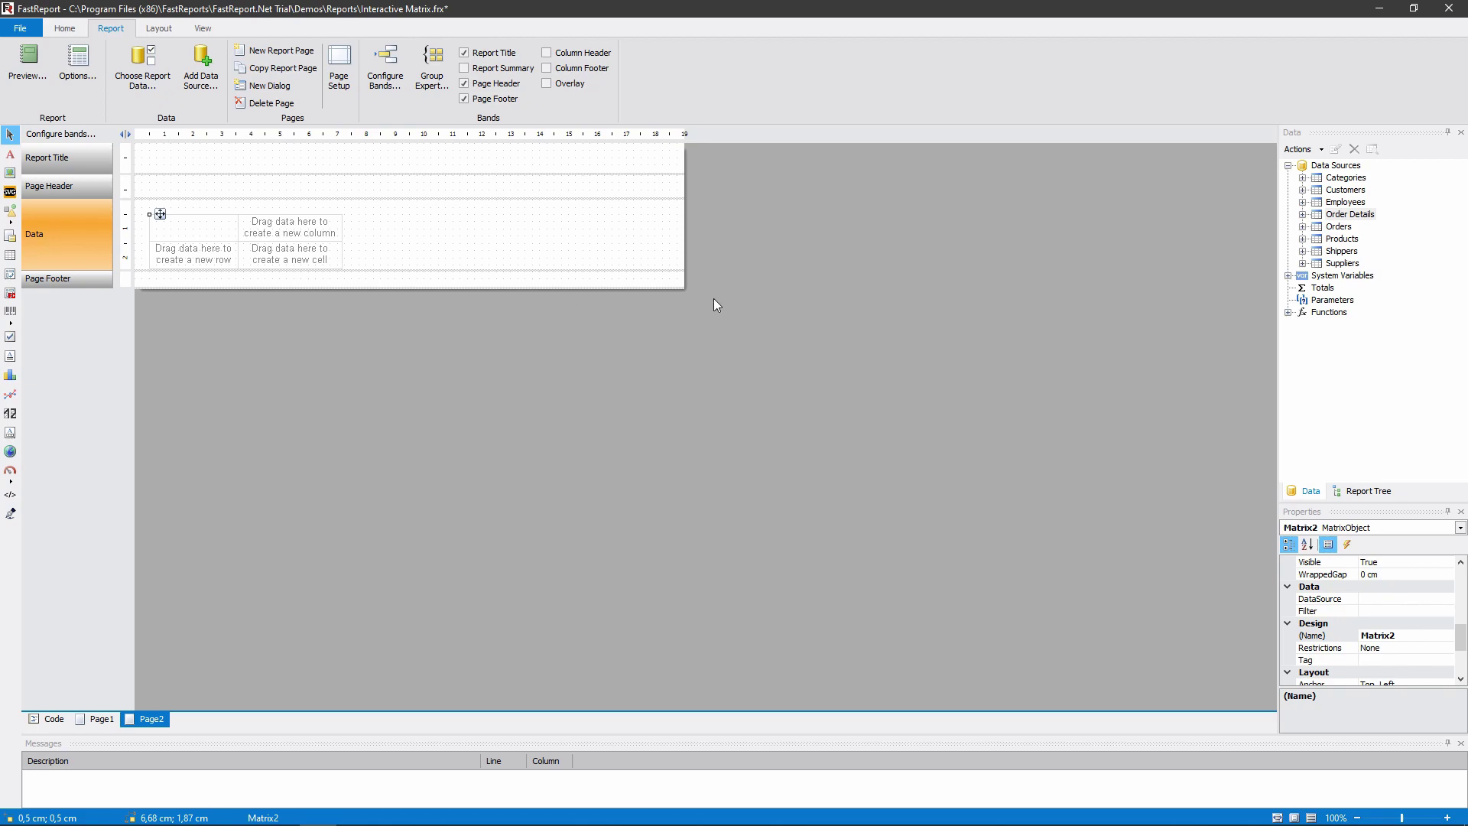
Make the employee LastName field from Order Details > Orders > Employees the matrix columns
left_click(1302, 215)
left_click(1317, 227)
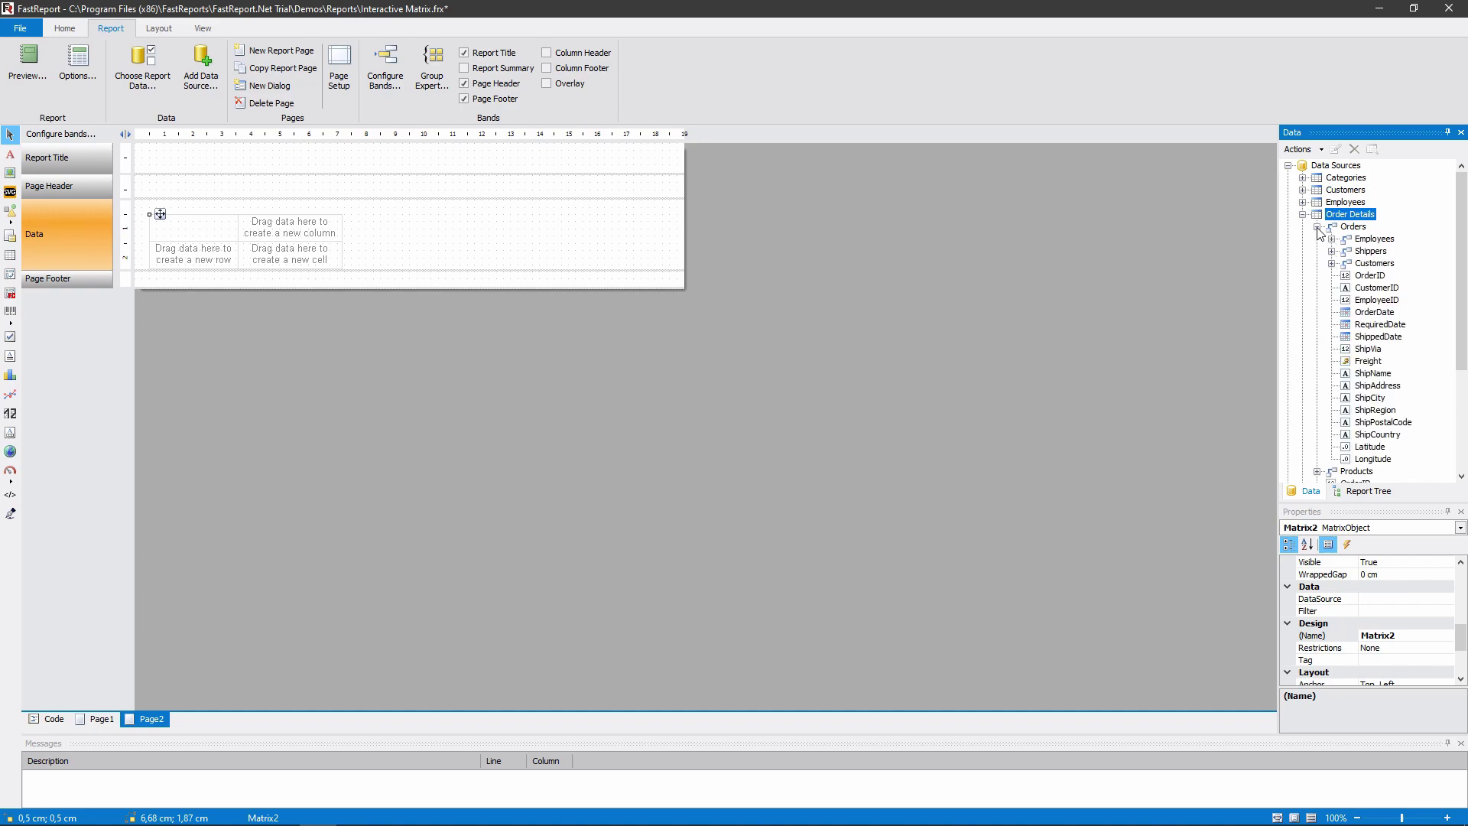
left_click(1332, 238)
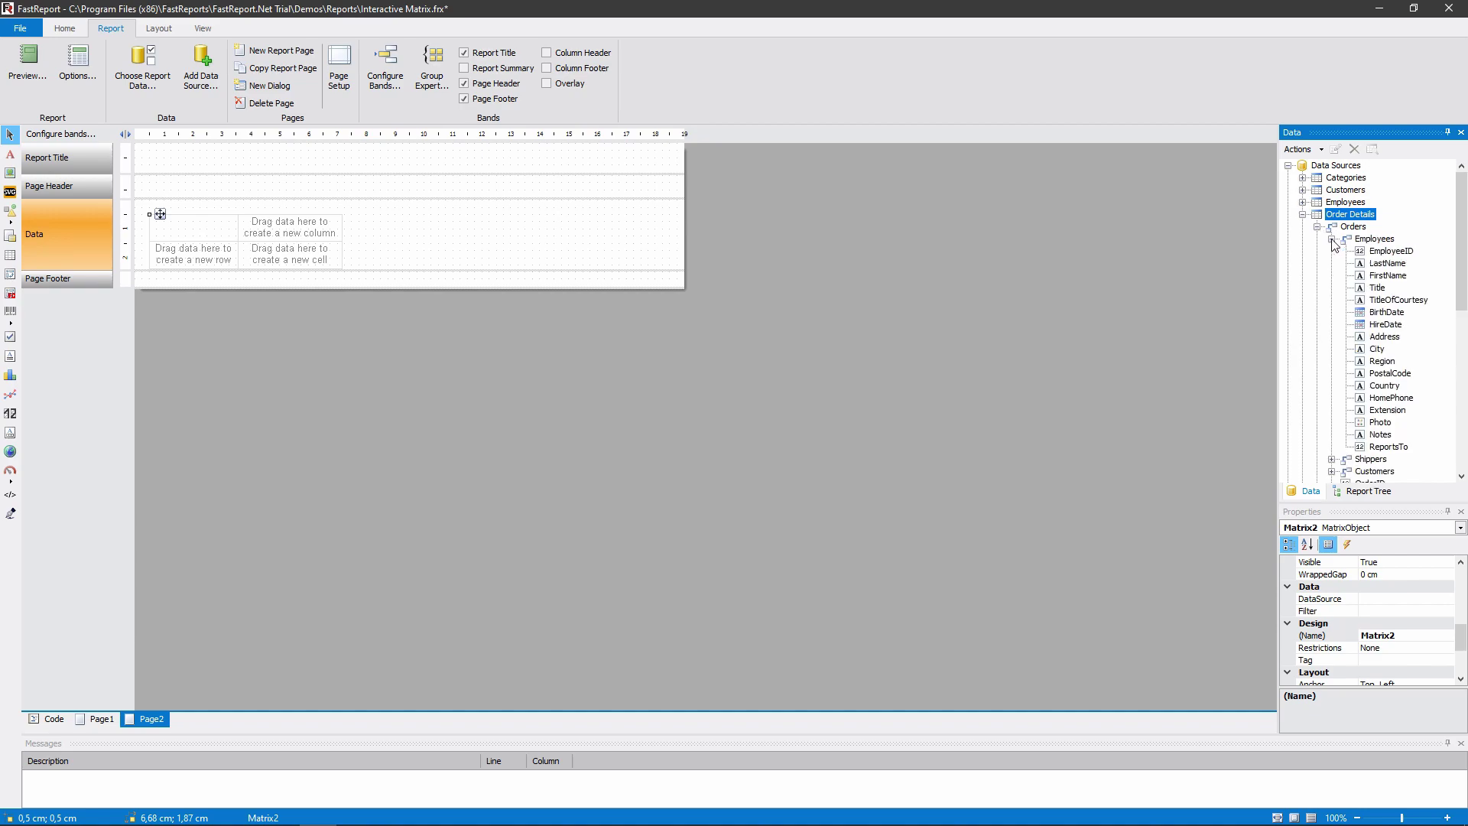
left_click(1386, 265)
left_click_drag(1375, 274, 290, 238)
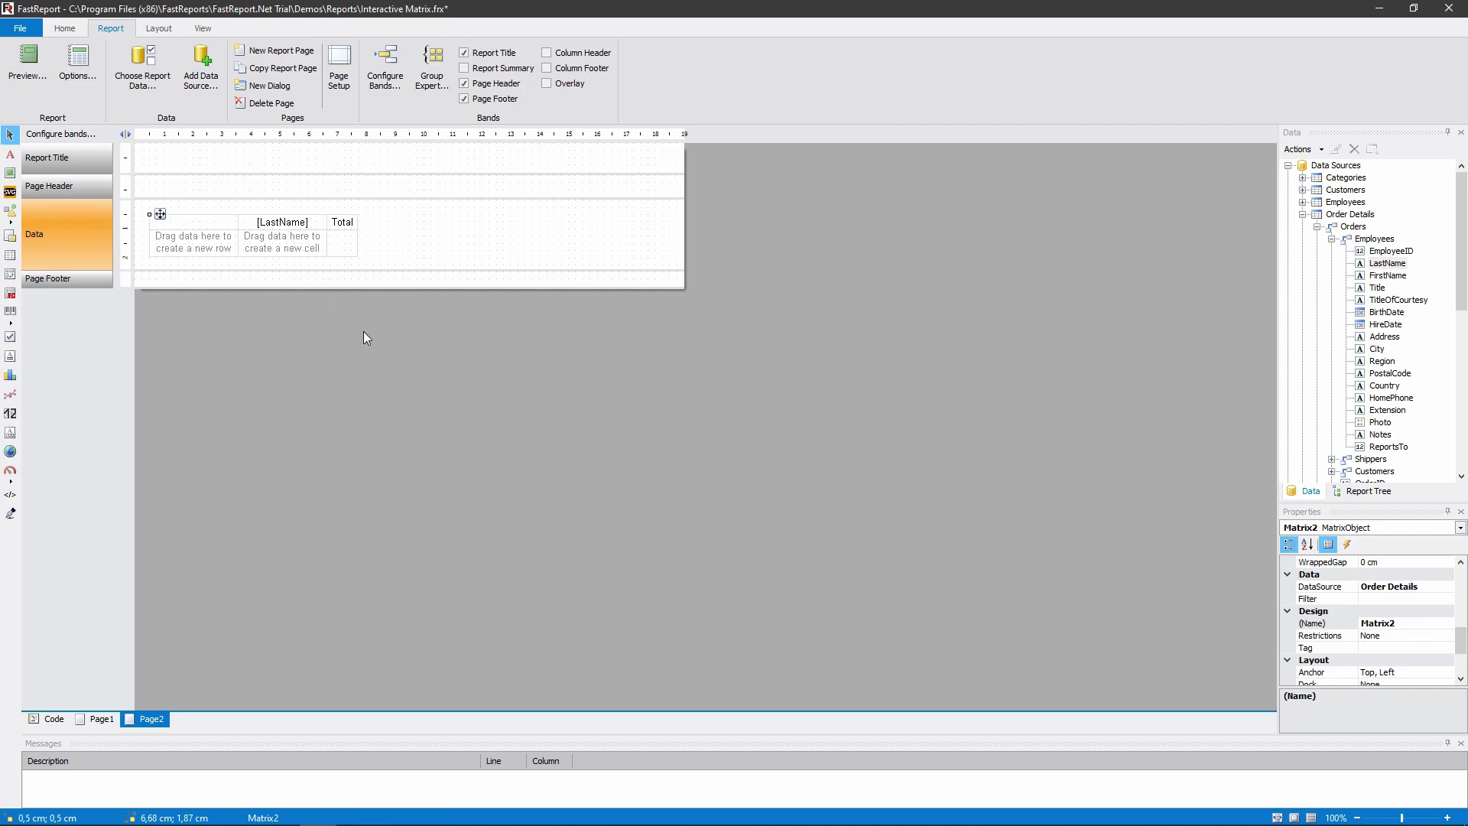
left_click(1332, 240)
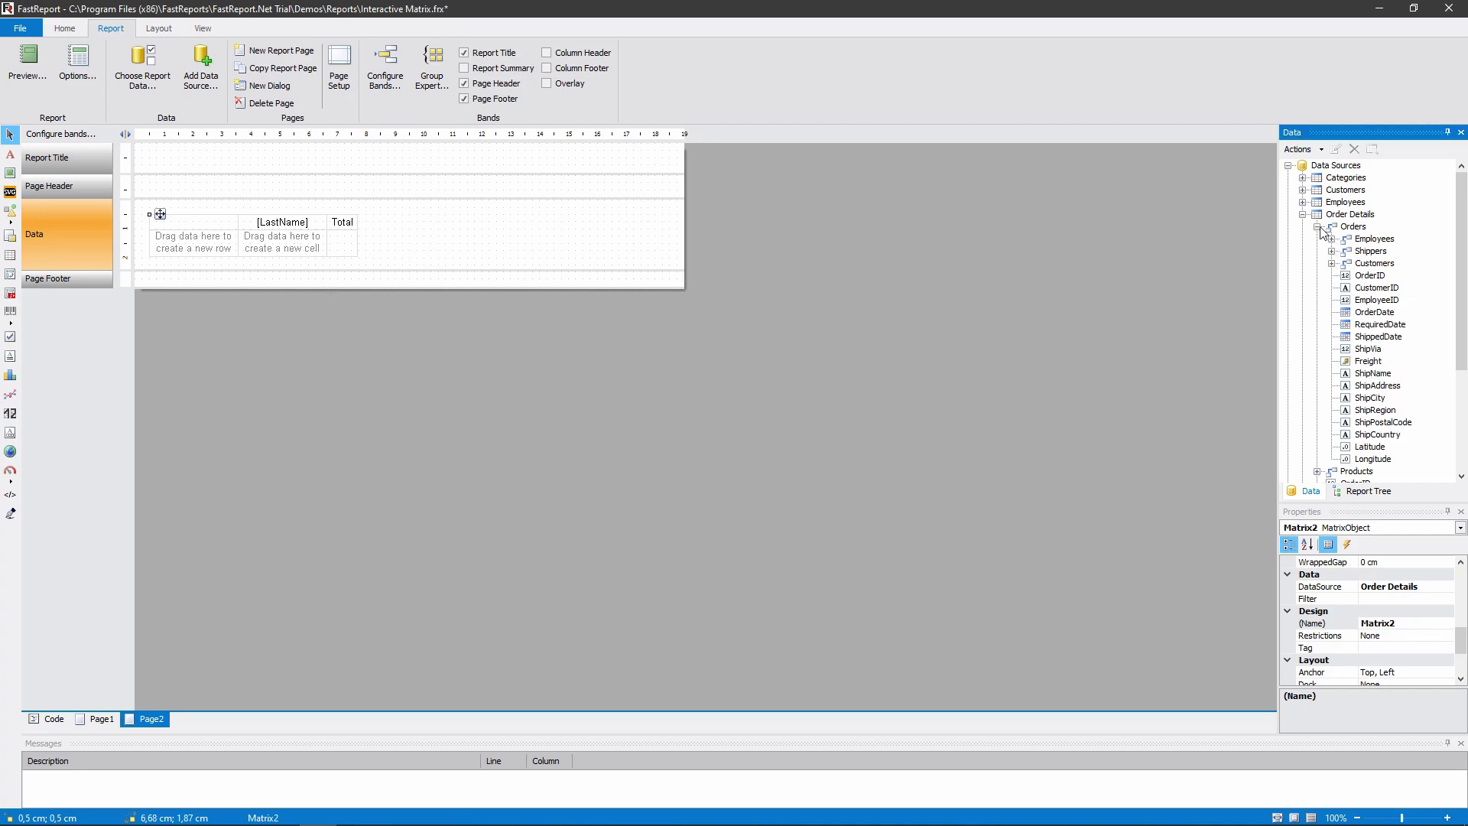
left_click(1318, 227)
Make CategoryName the matrix rows and UnitPrice the data cell
left_click(1317, 239)
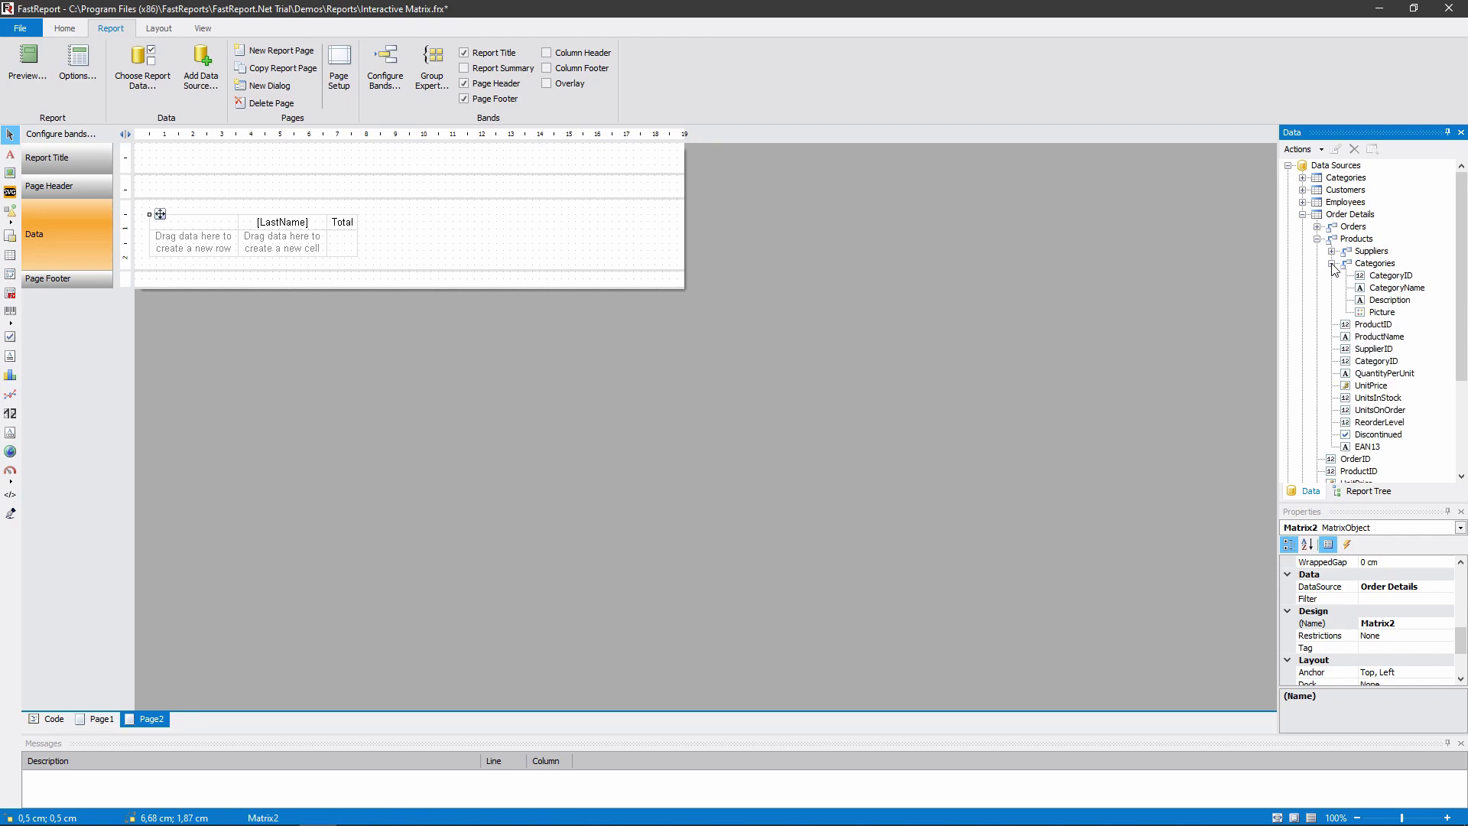
left_click(1332, 263)
left_click_drag(1379, 288, 184, 257)
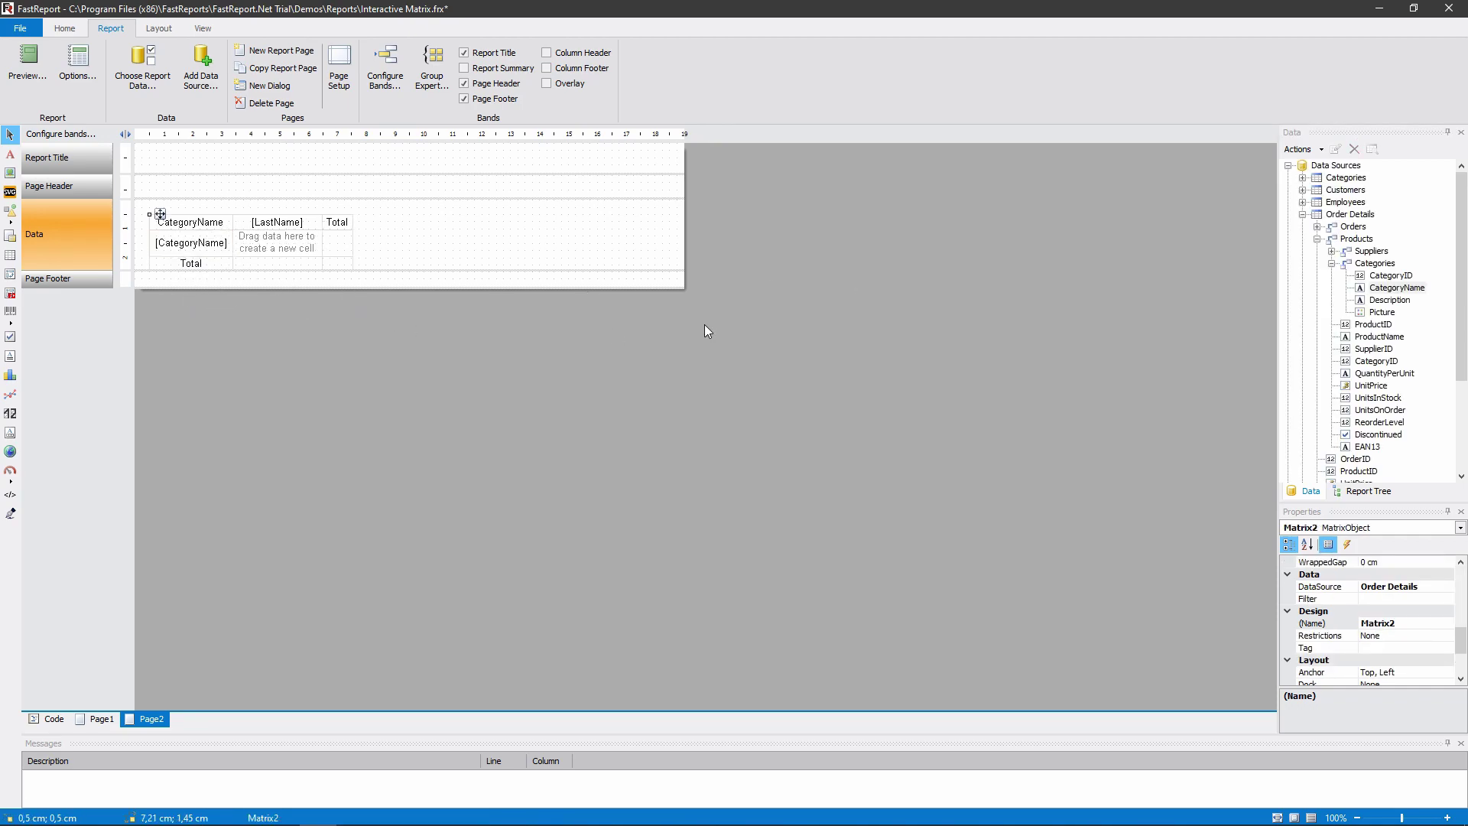
left_click(1331, 264)
left_click(1317, 239)
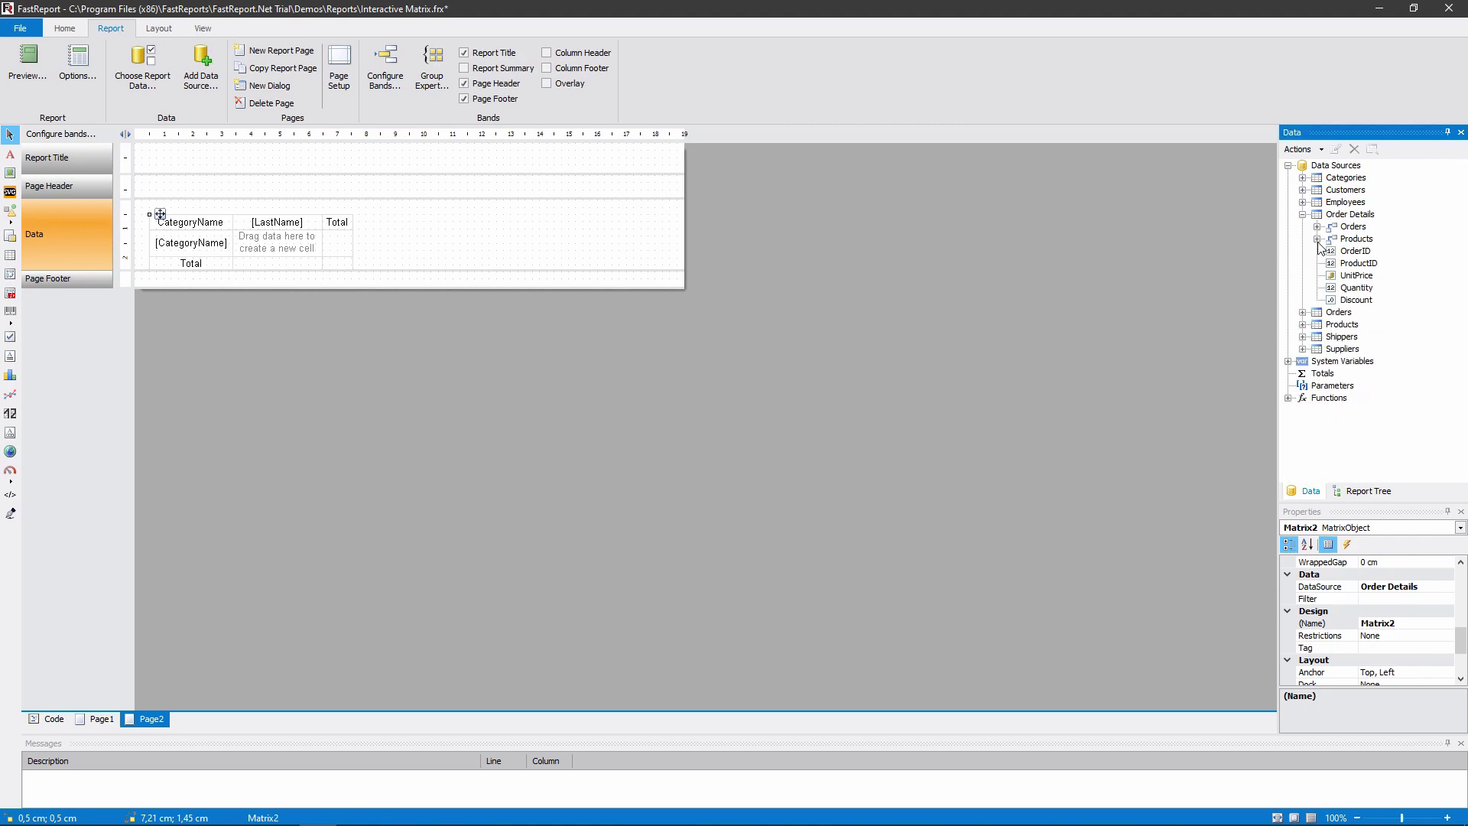
left_click_drag(1356, 276, 271, 256)
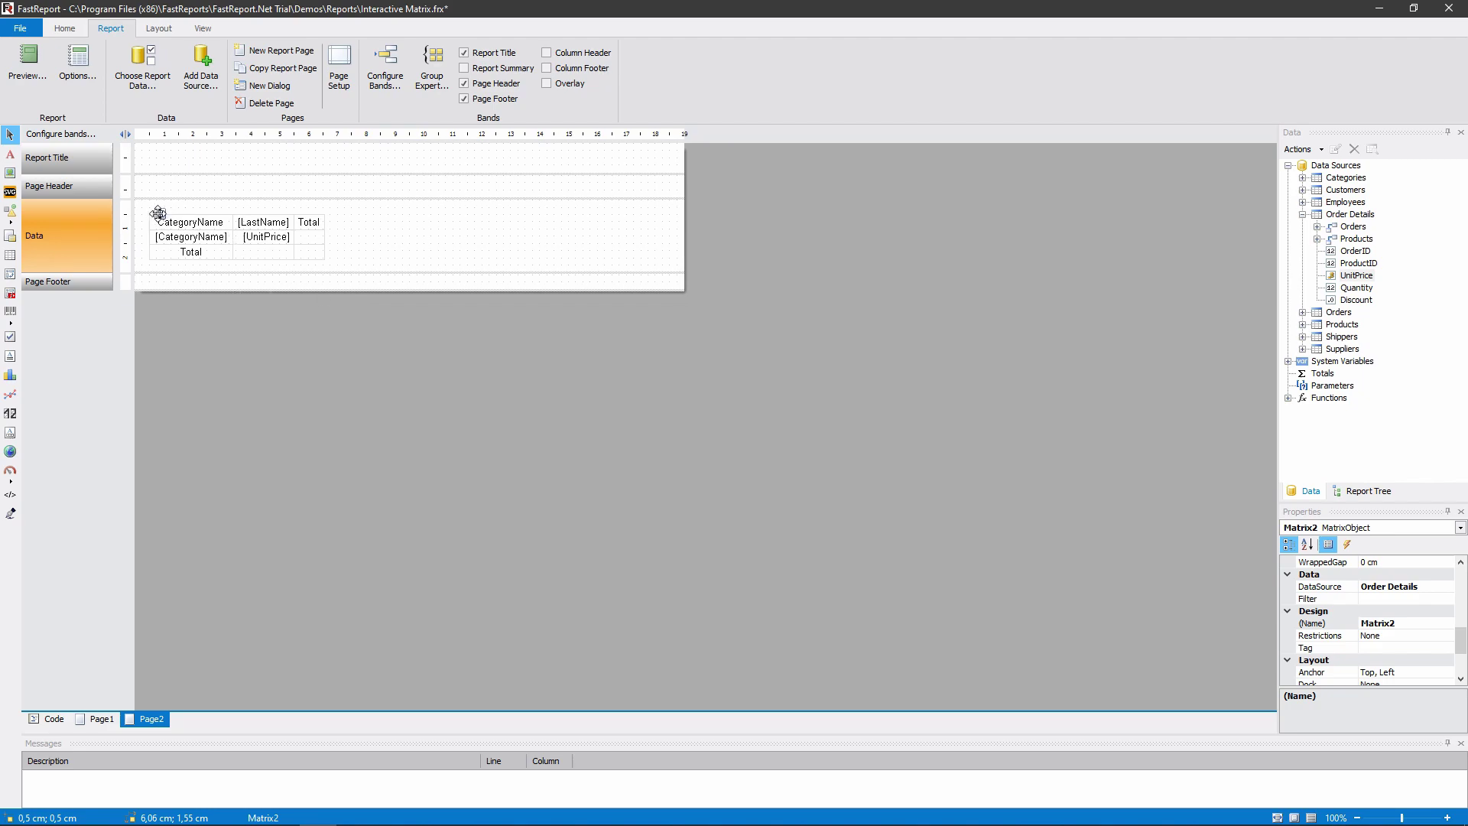
Auto-size the matrix, then enlarge it to about 11.81 × 5.05 cm
right_click(160, 215)
left_click(218, 259)
left_click_drag(336, 273, 491, 363)
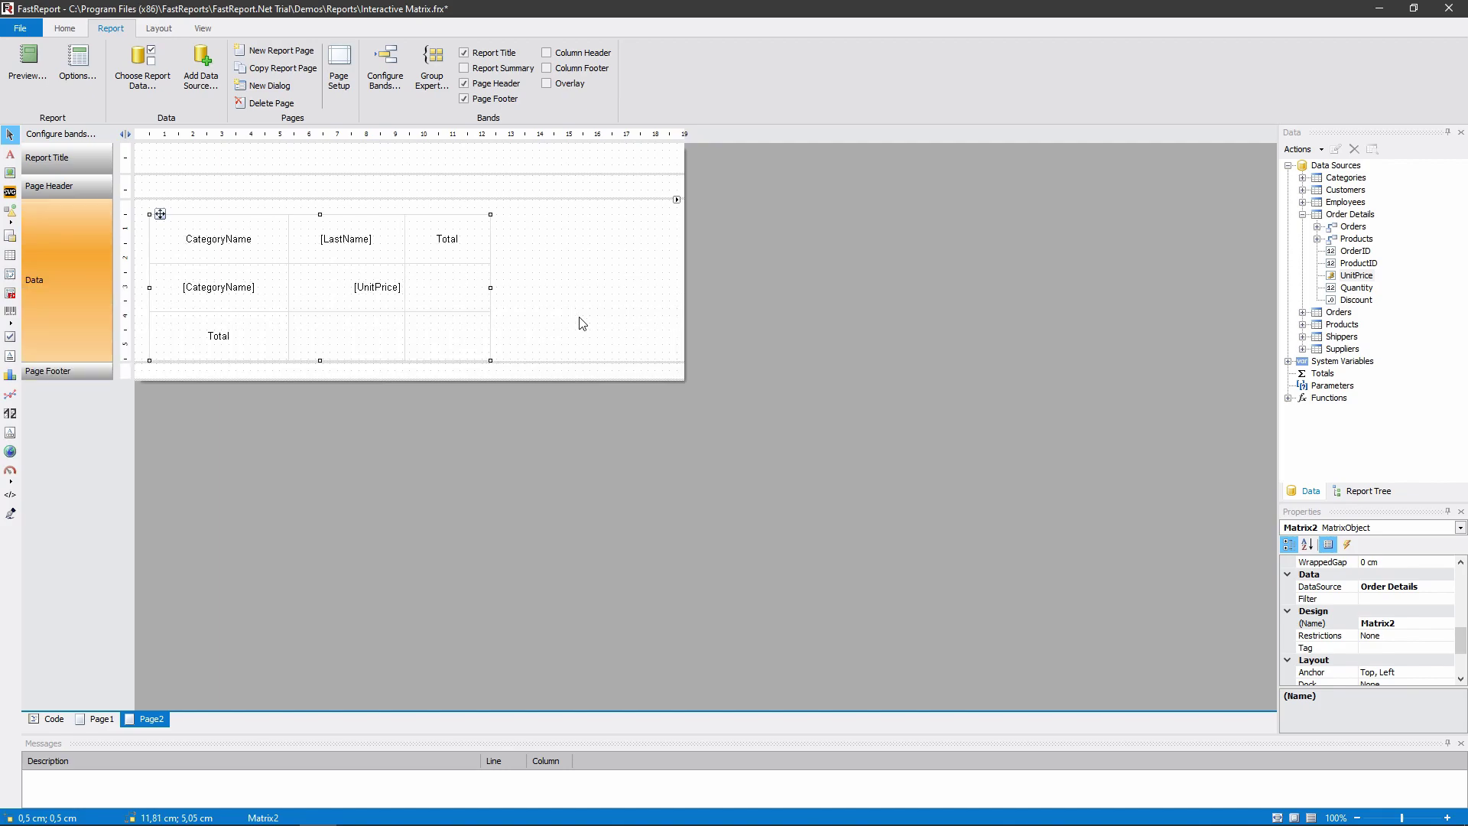
left_click(26, 65)
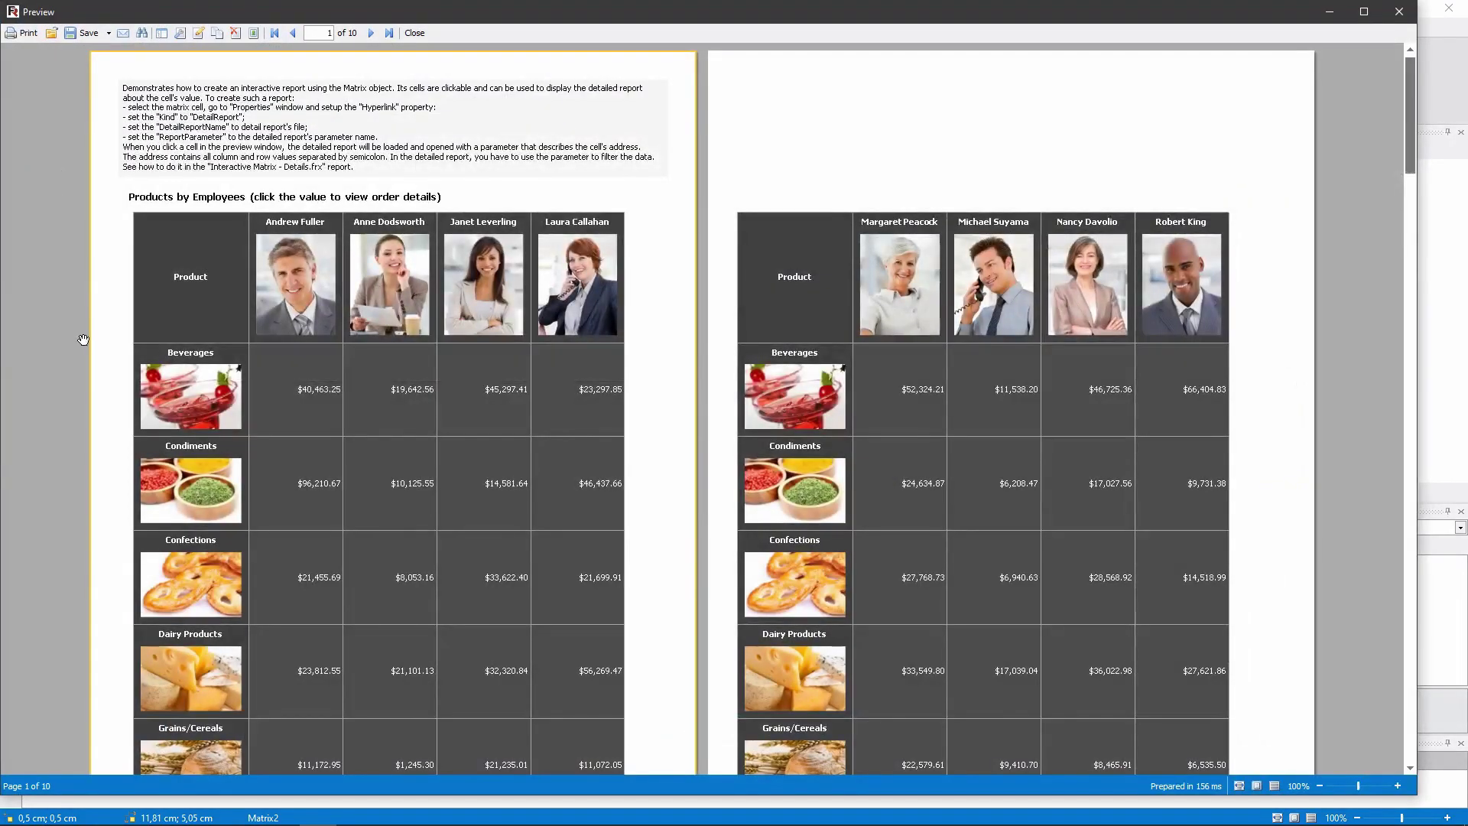
mouse_move(1411, 117)
left_mouse_down()
mouse_move(1419, 539)
mouse_move(1411, 146)
mouse_move(1386, 113)
left_mouse_up()
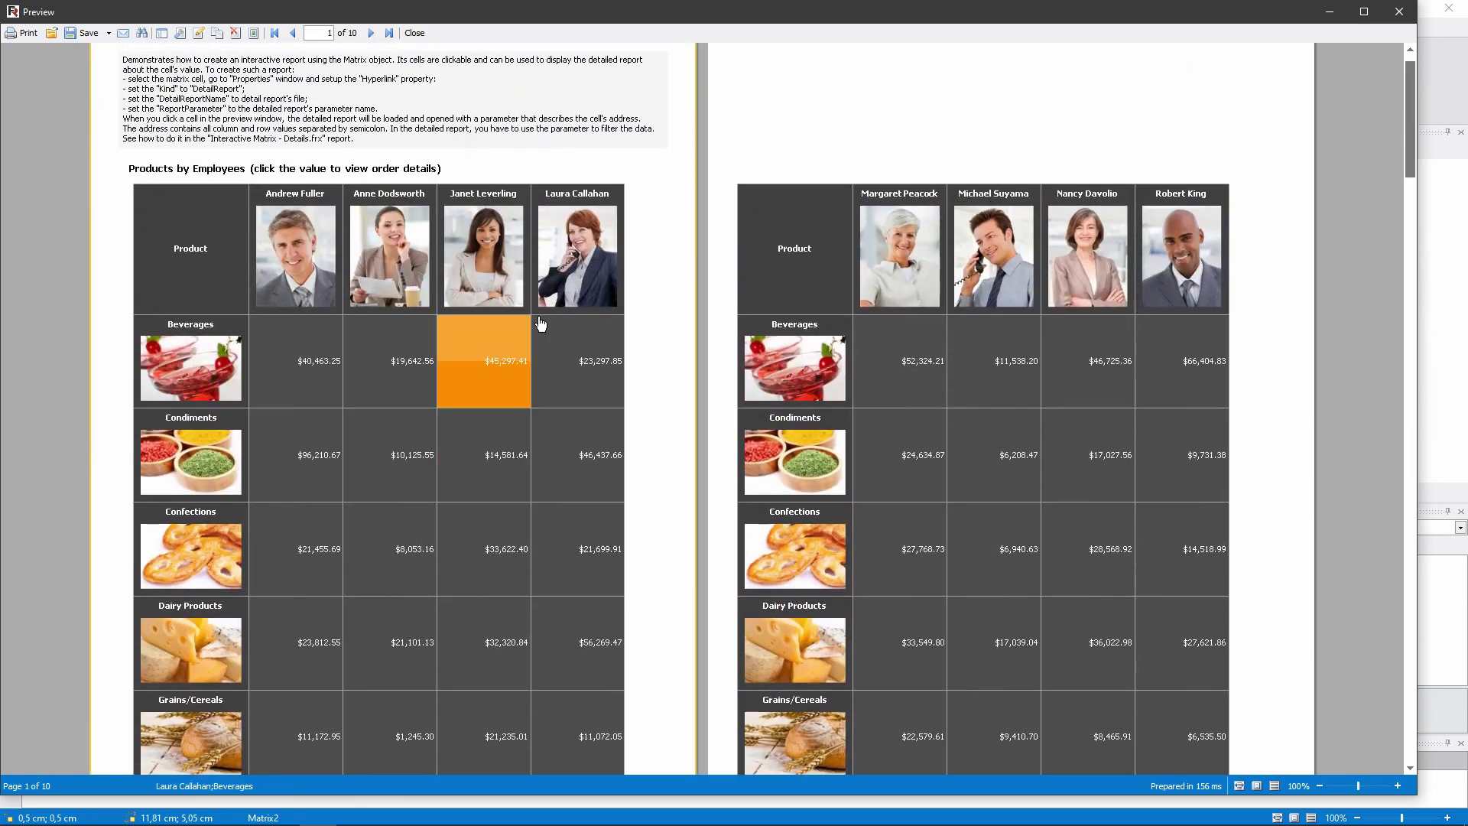
left_click_drag(1411, 130, 1397, 532)
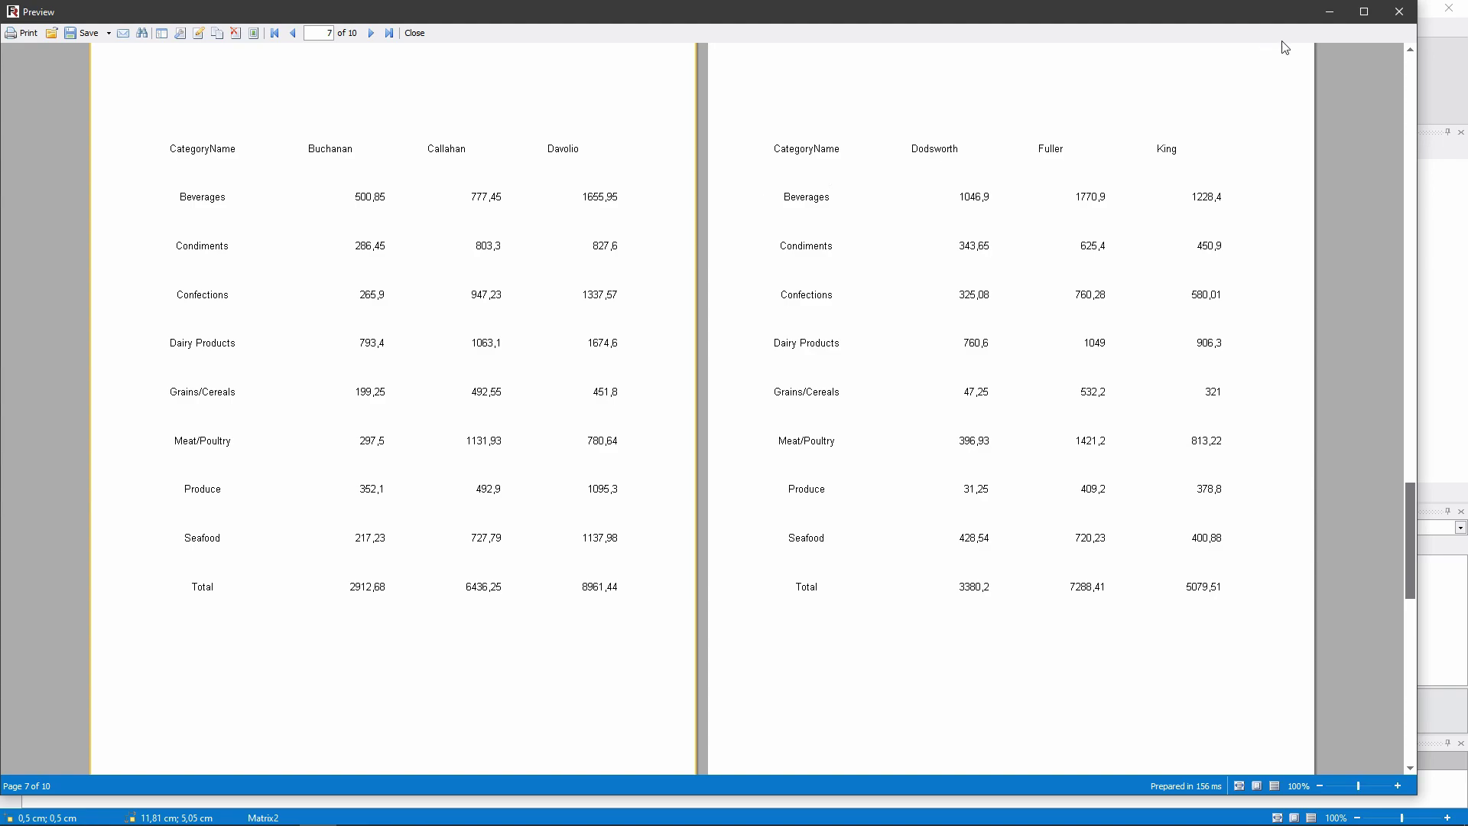
left_click(1400, 12)
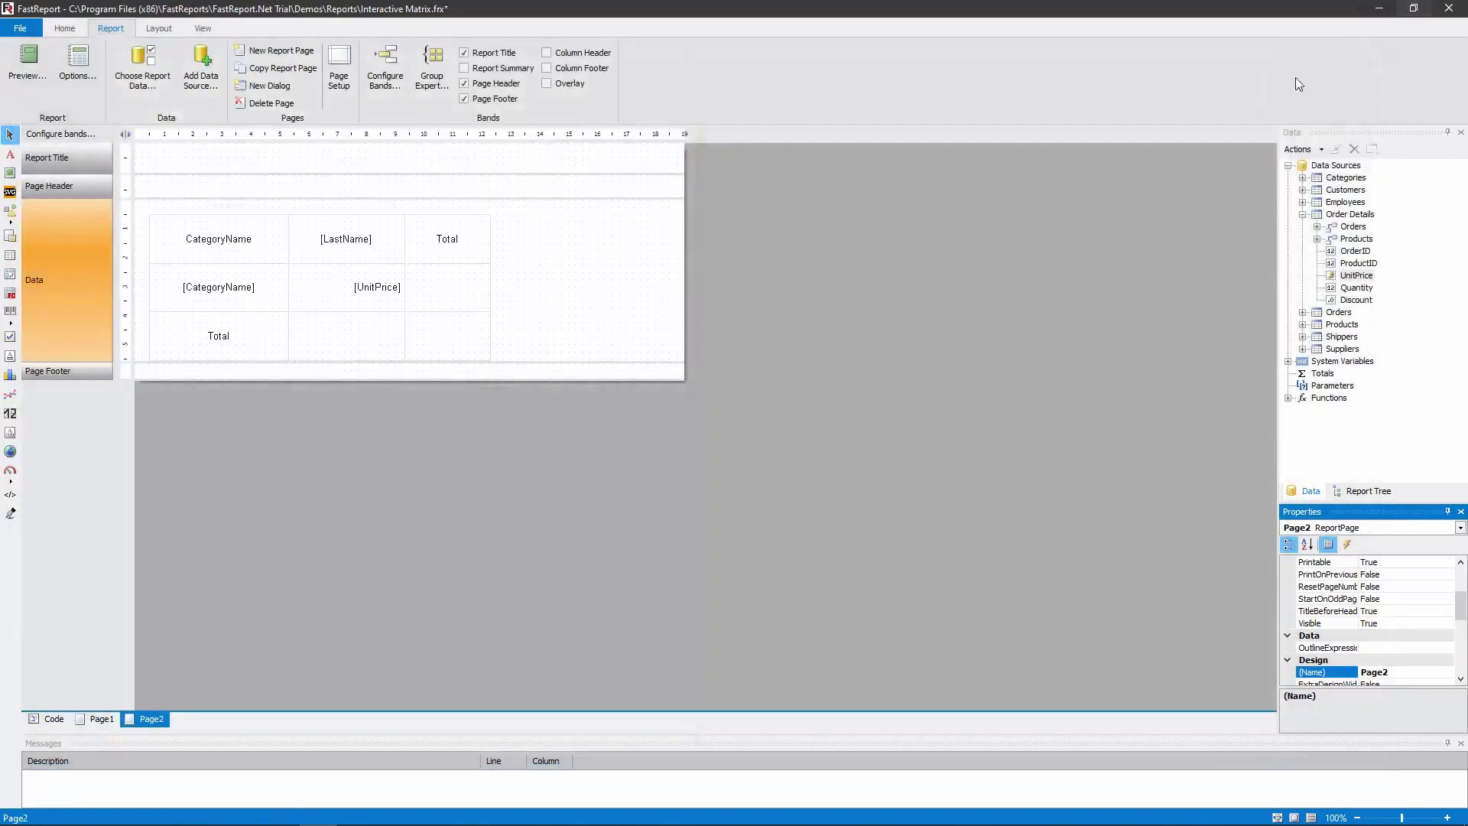
On Page1, review the Steven Buchanan header cell's format settings without changing them
left_click(100, 720)
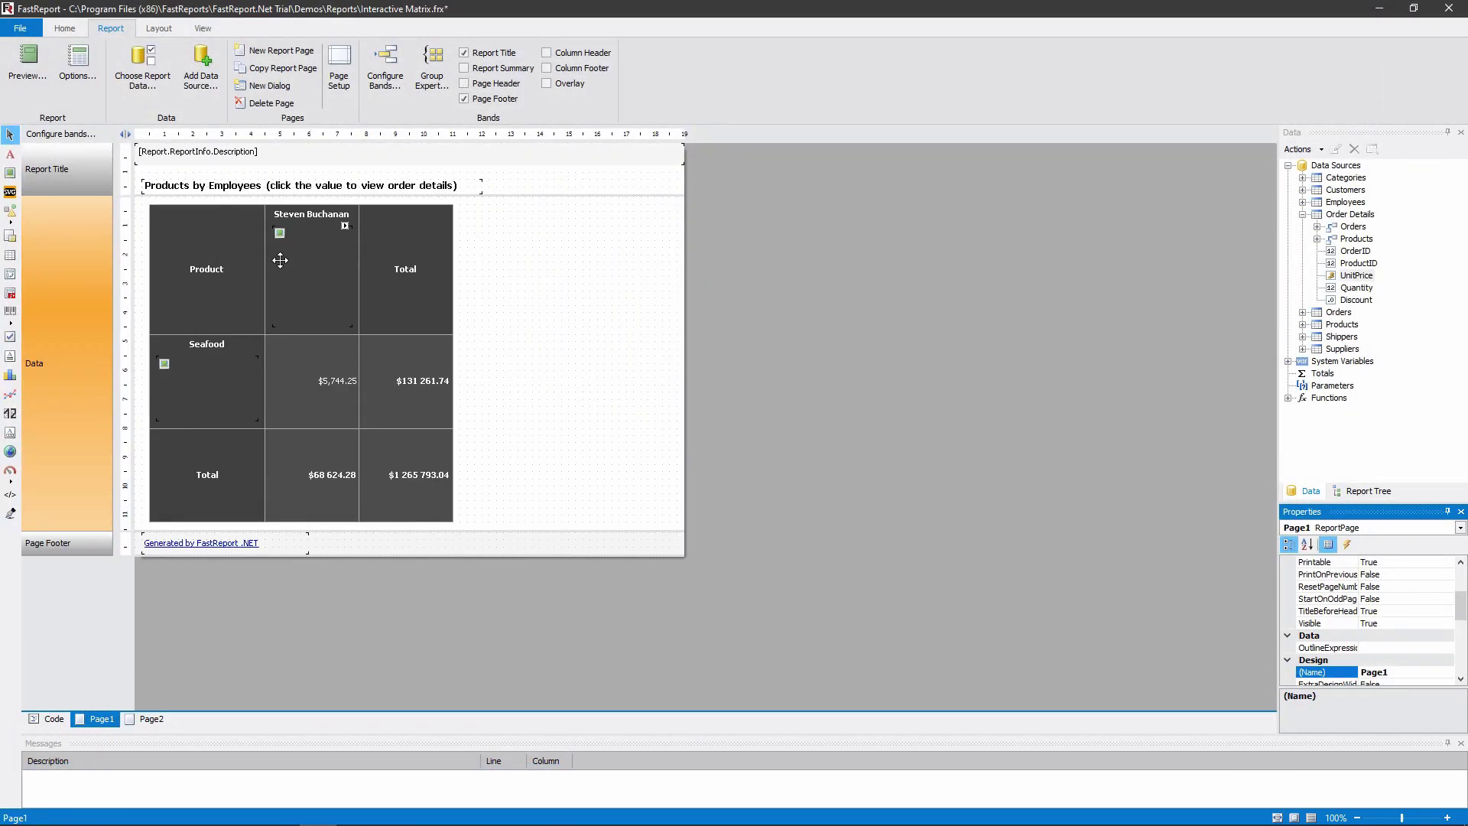
left_click(298, 220)
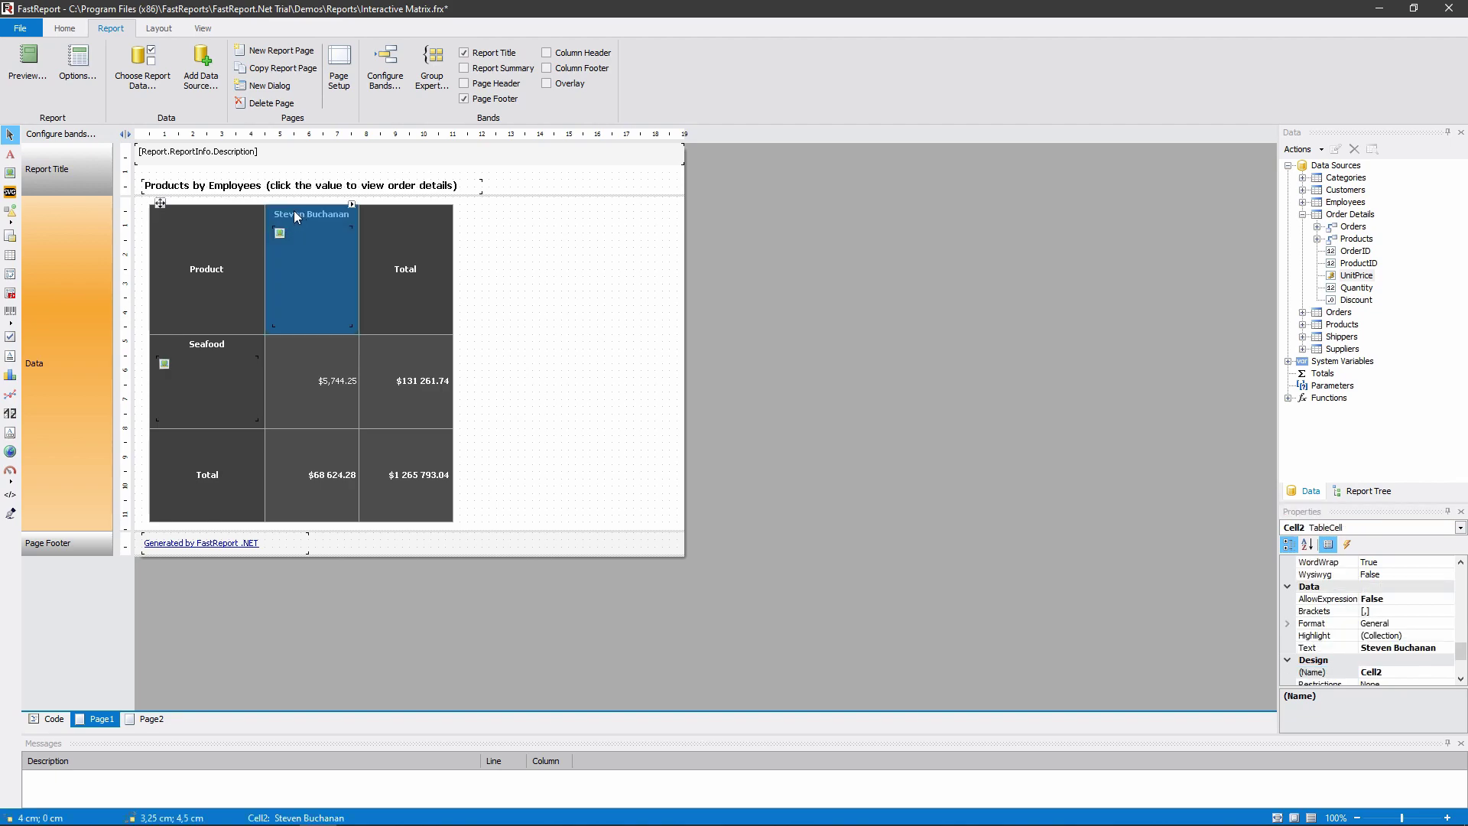
left_click(69, 29)
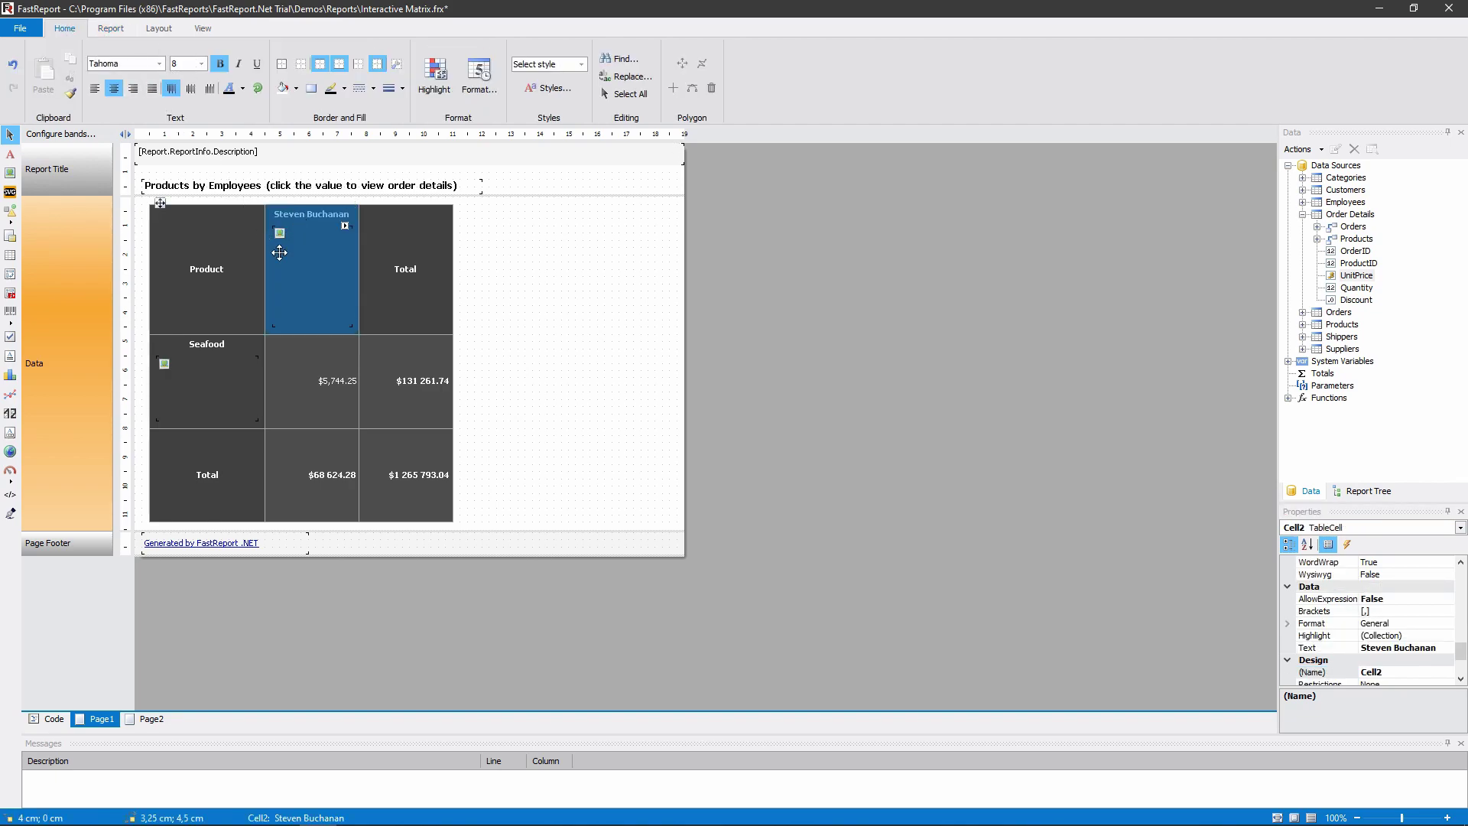
right_click(306, 219)
left_click(352, 242)
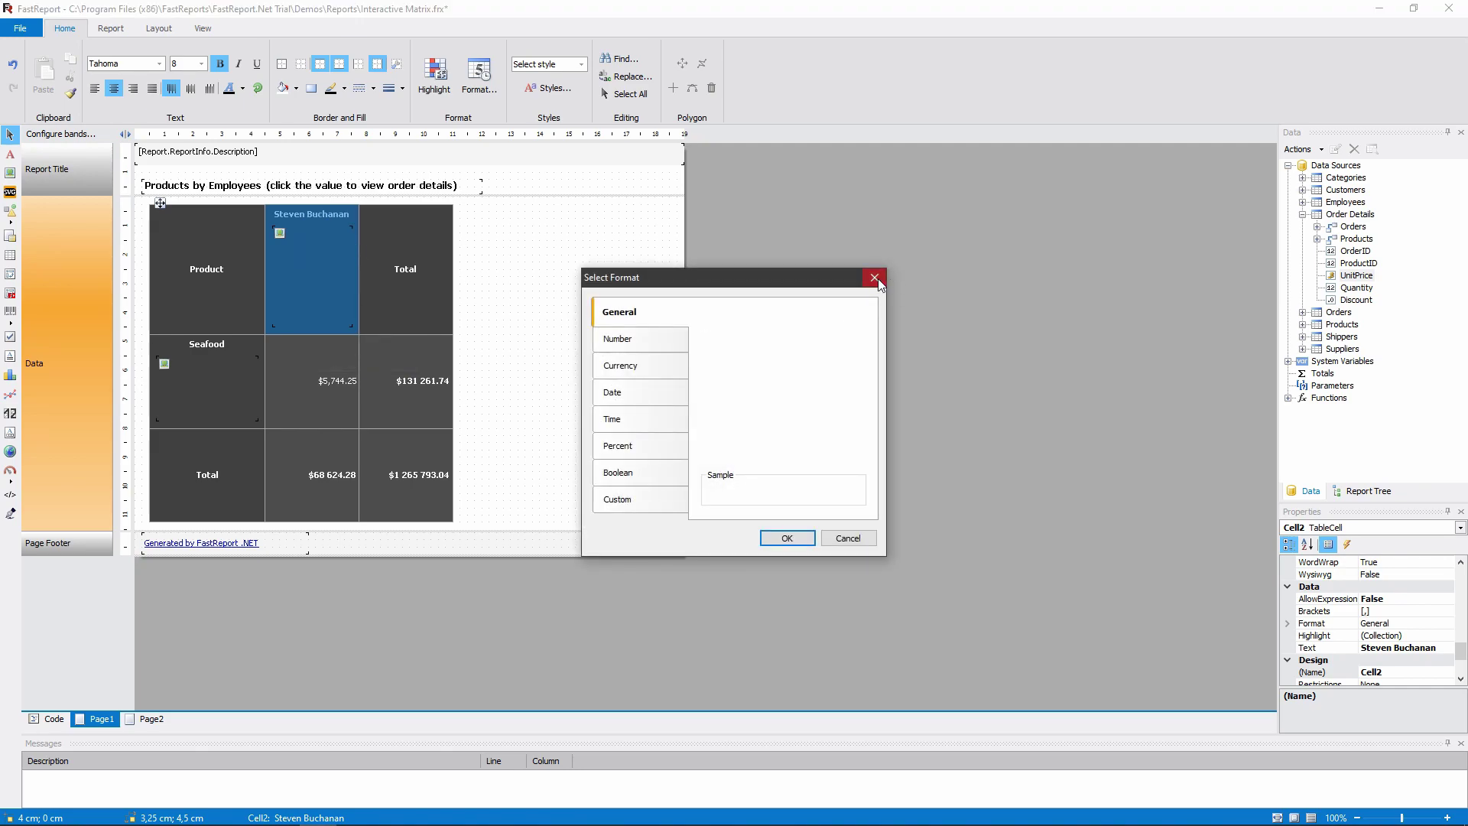
left_click(874, 278)
Review the $5,744.25 cell's currency format and fill colours unchanged, then open the header's name expression
right_click(328, 349)
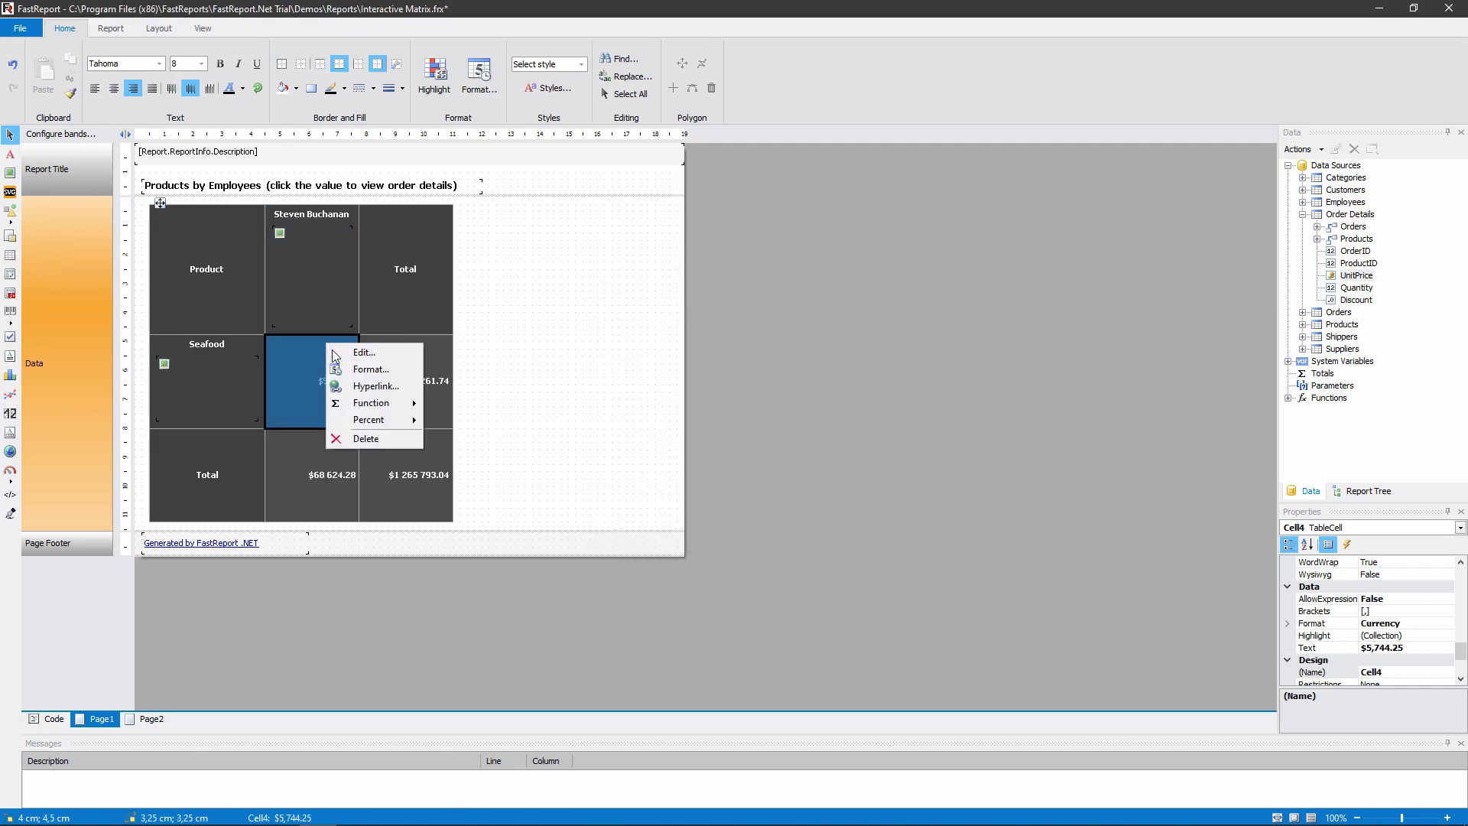
left_click(340, 376)
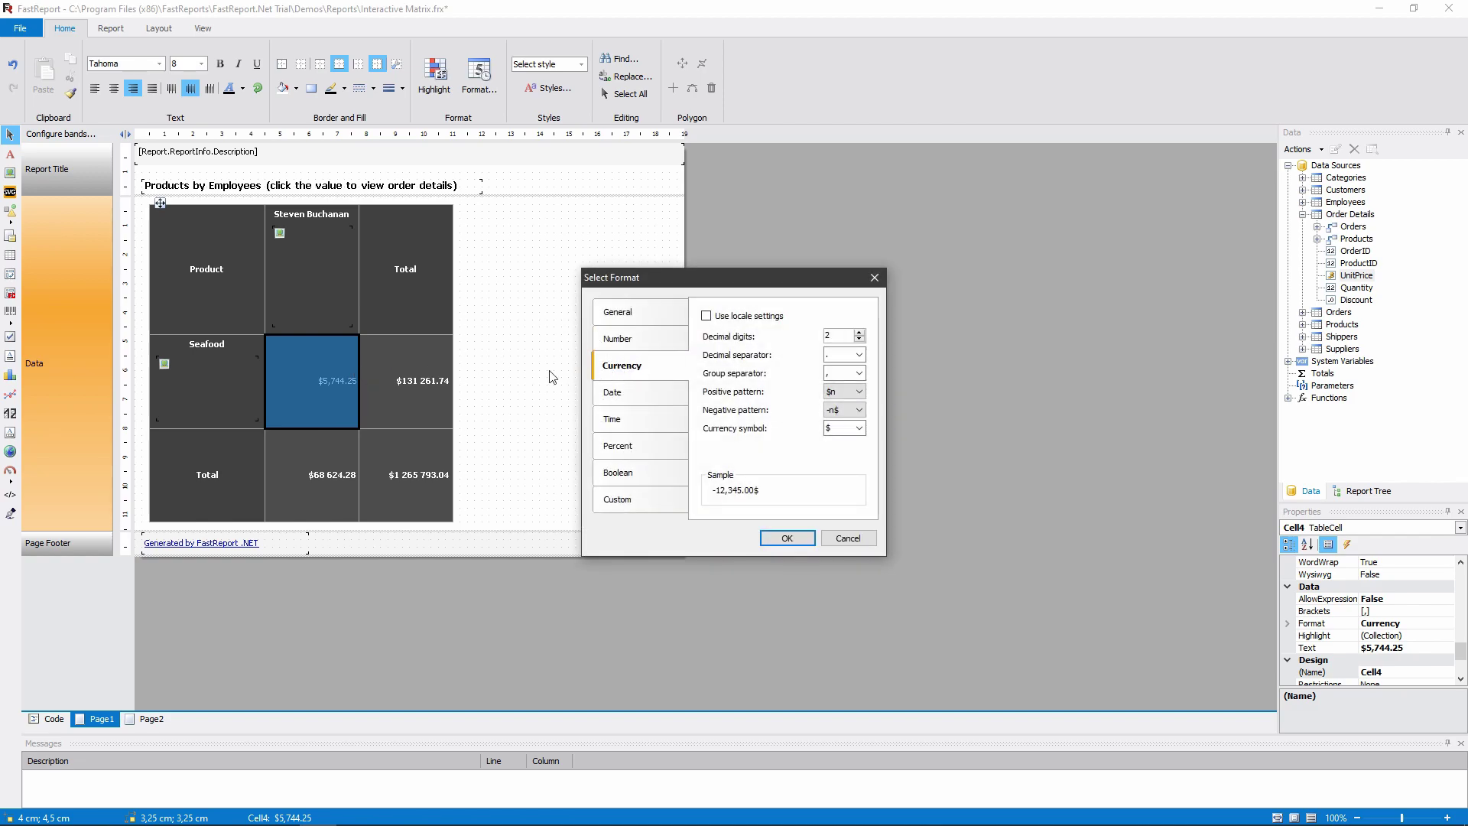
left_click(847, 537)
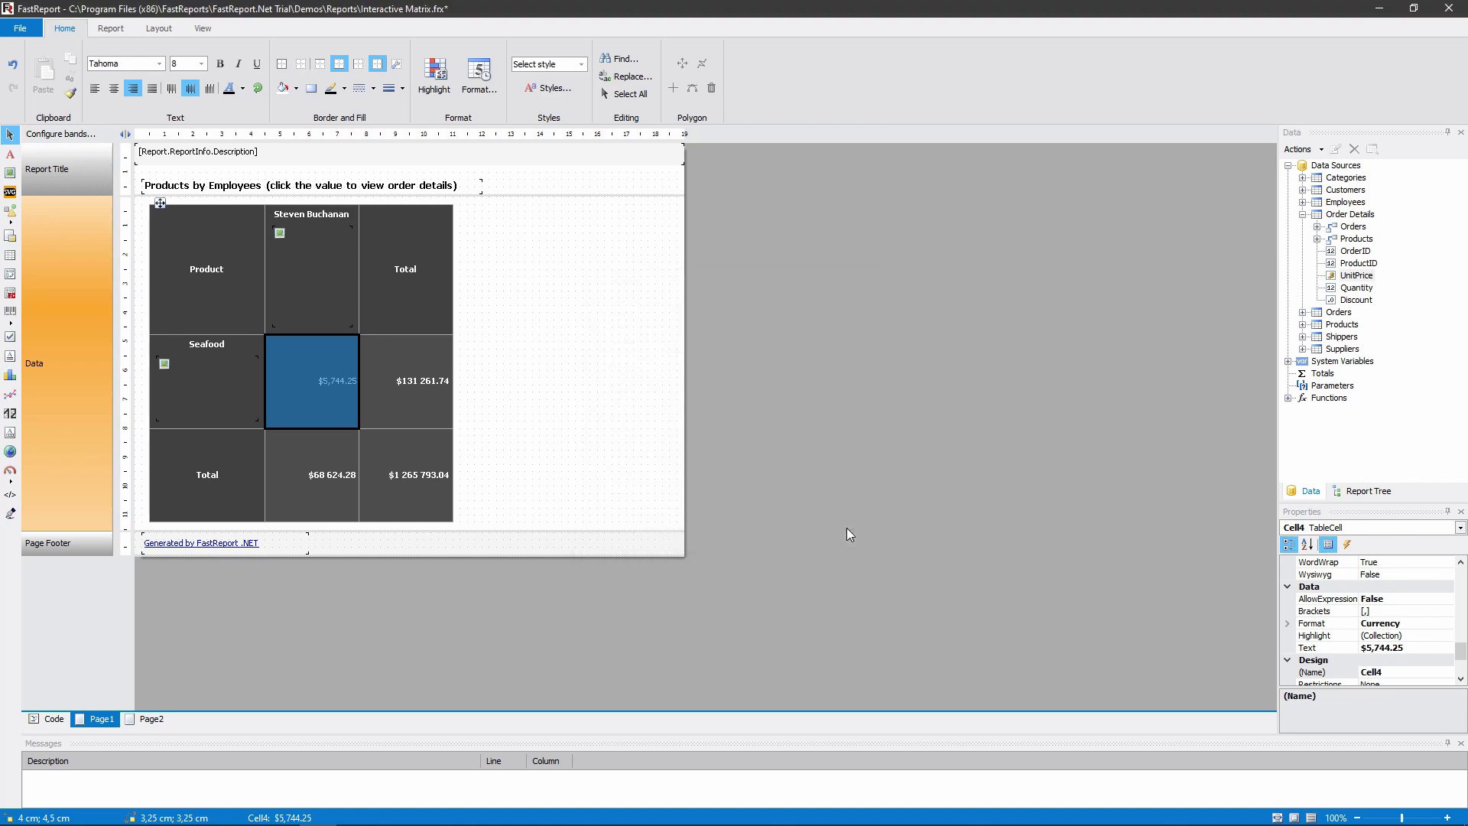
left_click(298, 88)
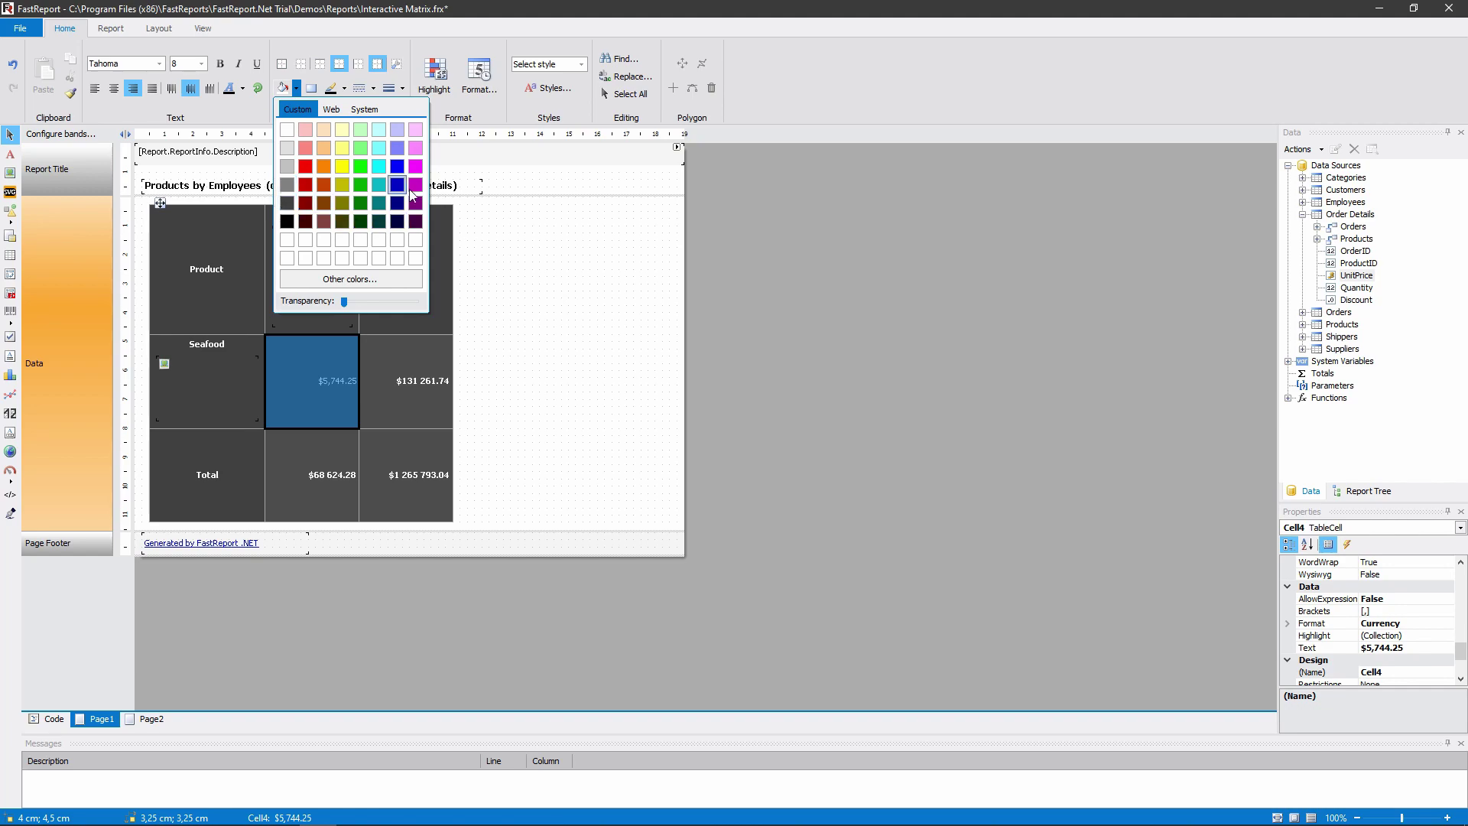
left_click(296, 89)
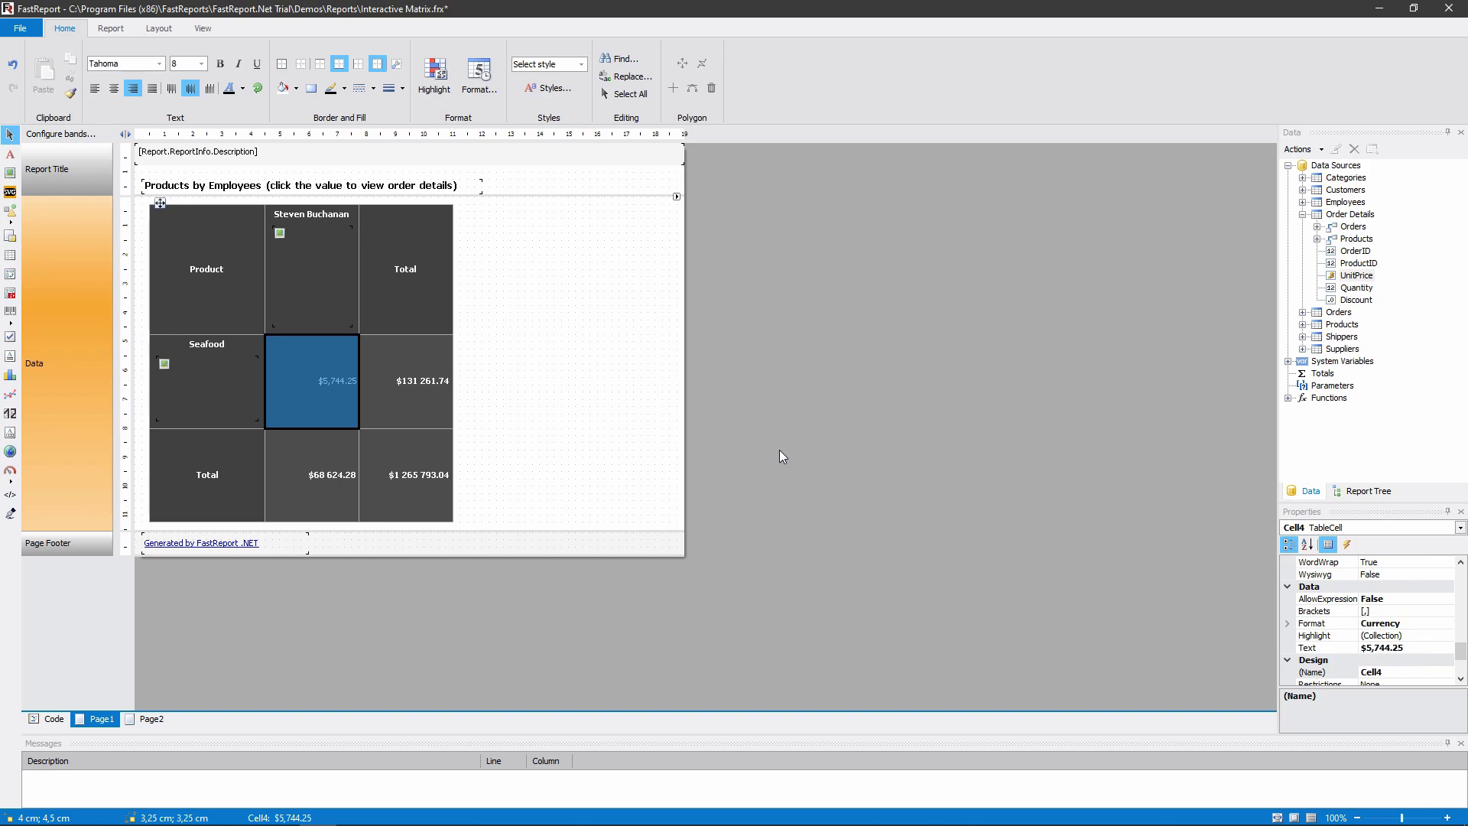
double_click(310, 221)
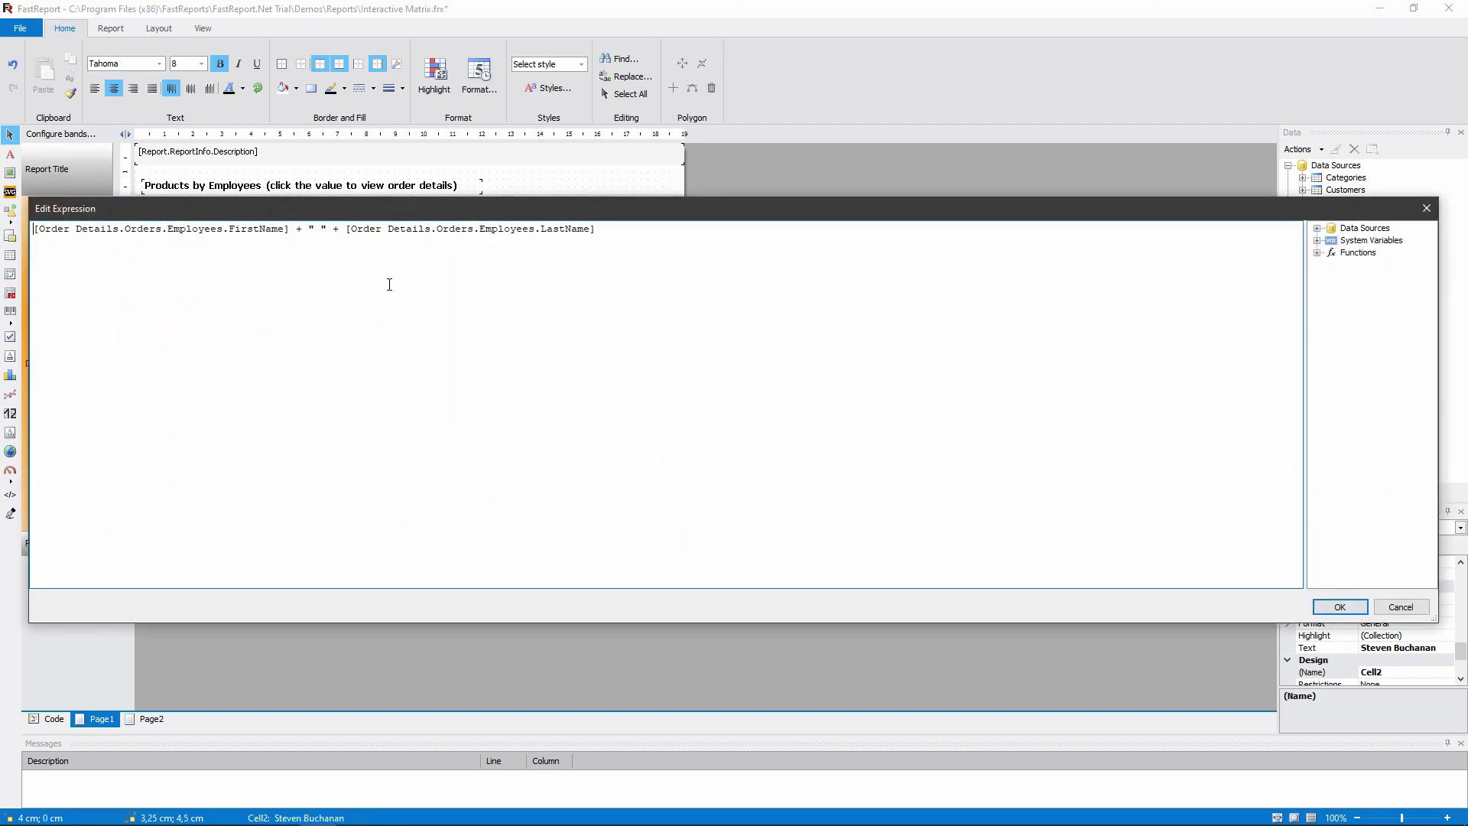
left_click_drag(605, 230, 9, 240)
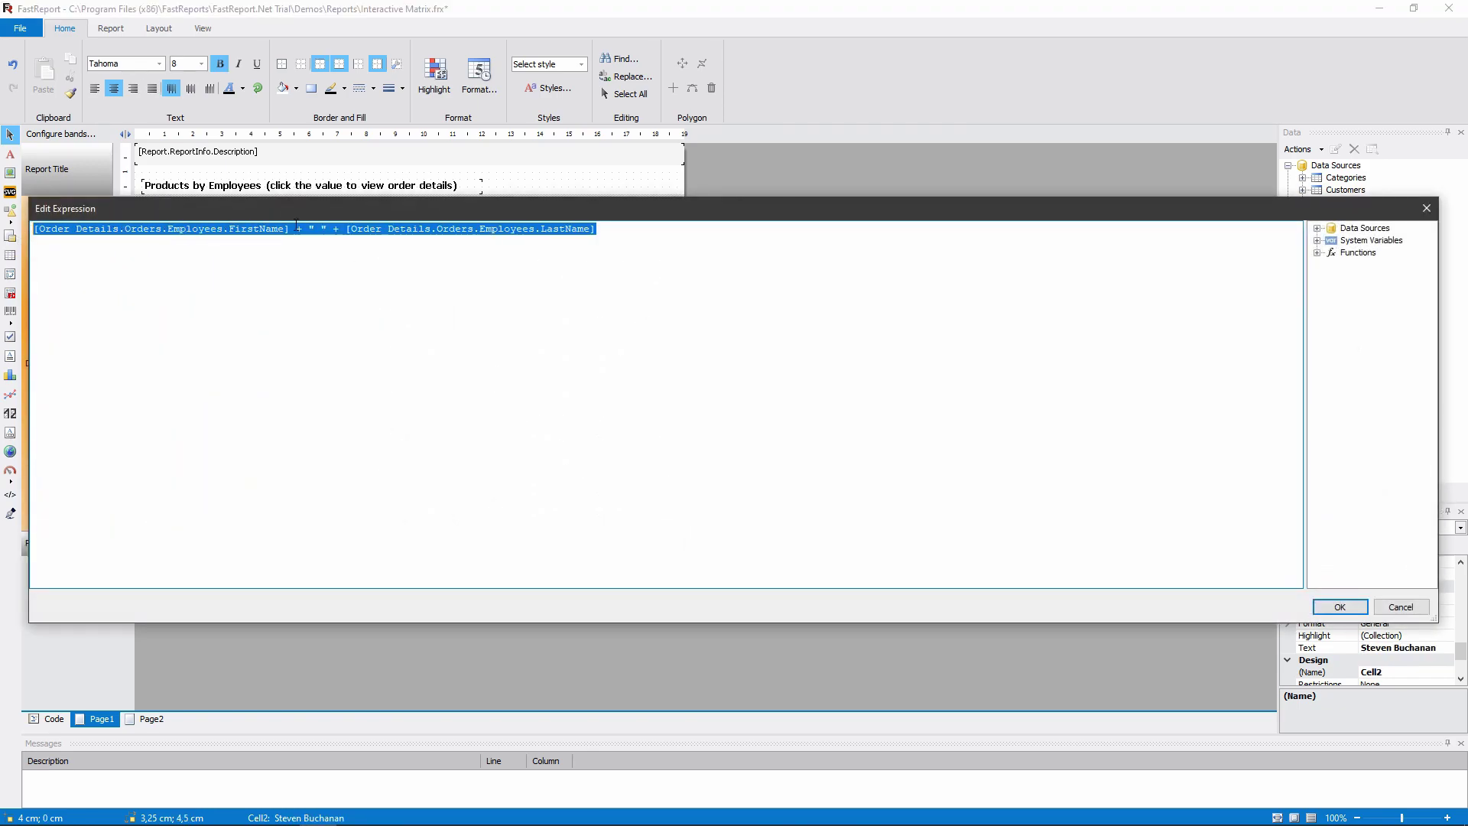
left_click(710, 300)
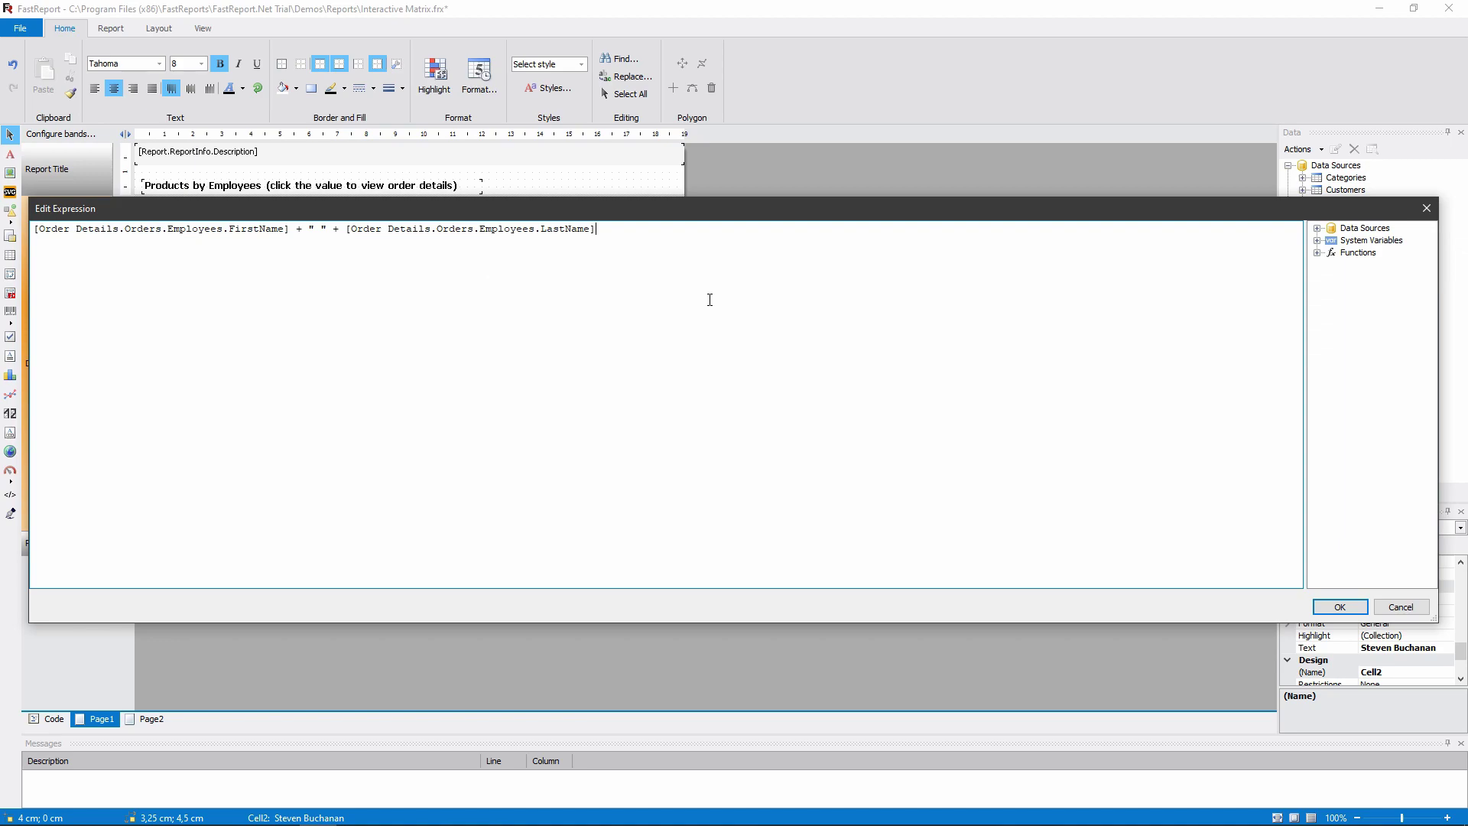
left_click(1340, 607)
double_click(329, 348)
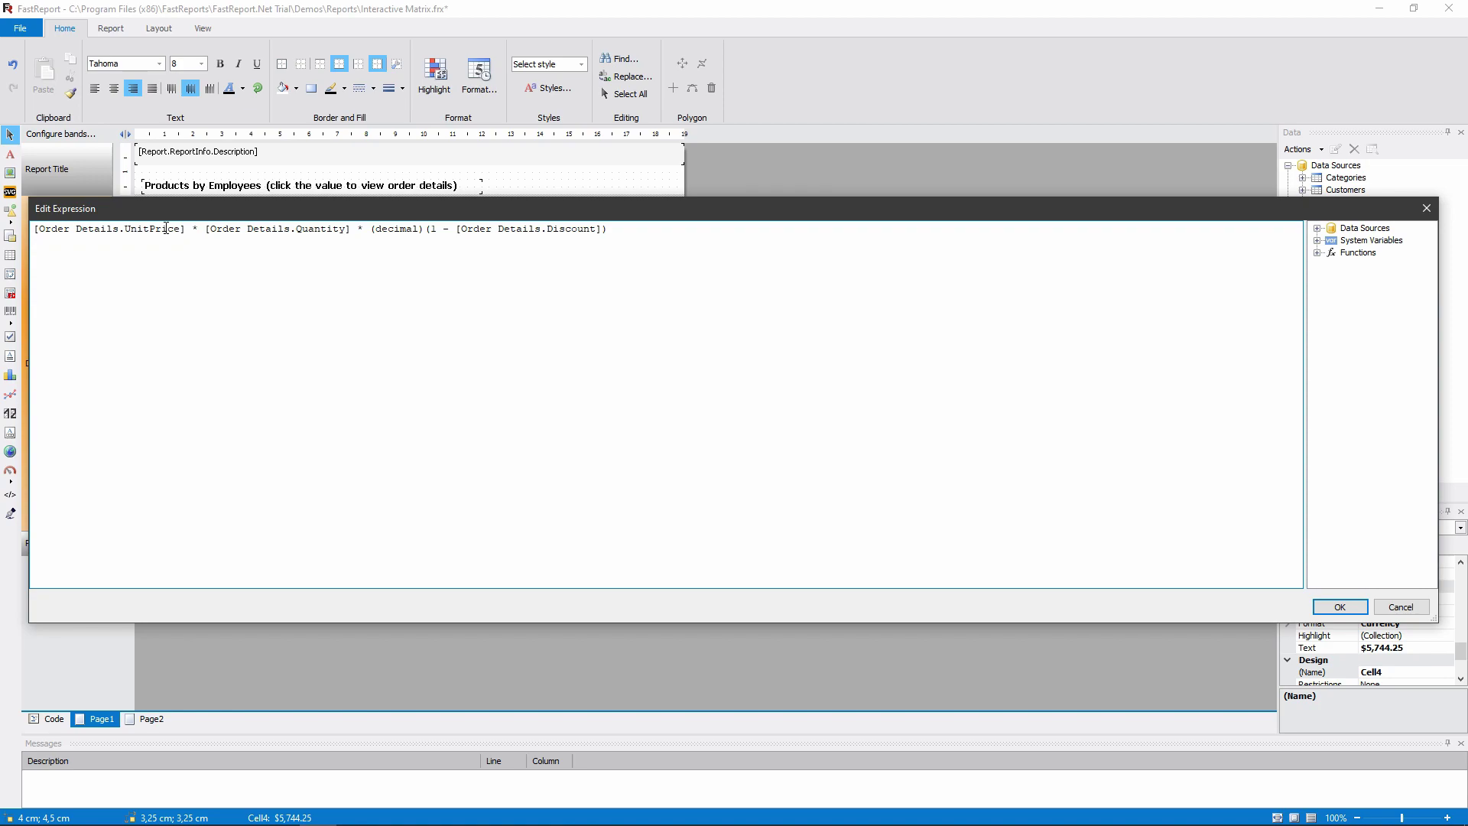
double_click(152, 230)
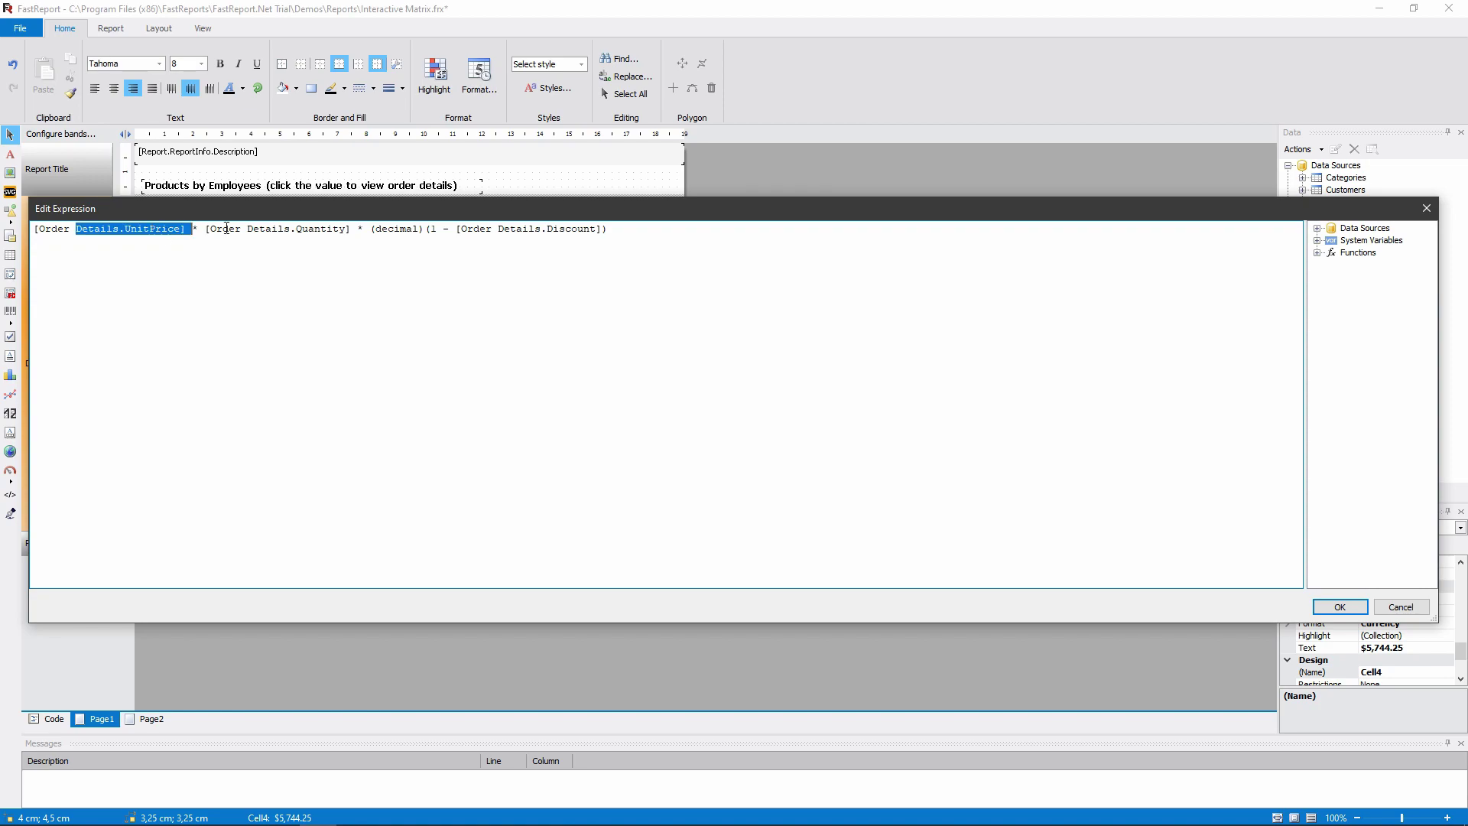
double_click(330, 228)
double_click(571, 228)
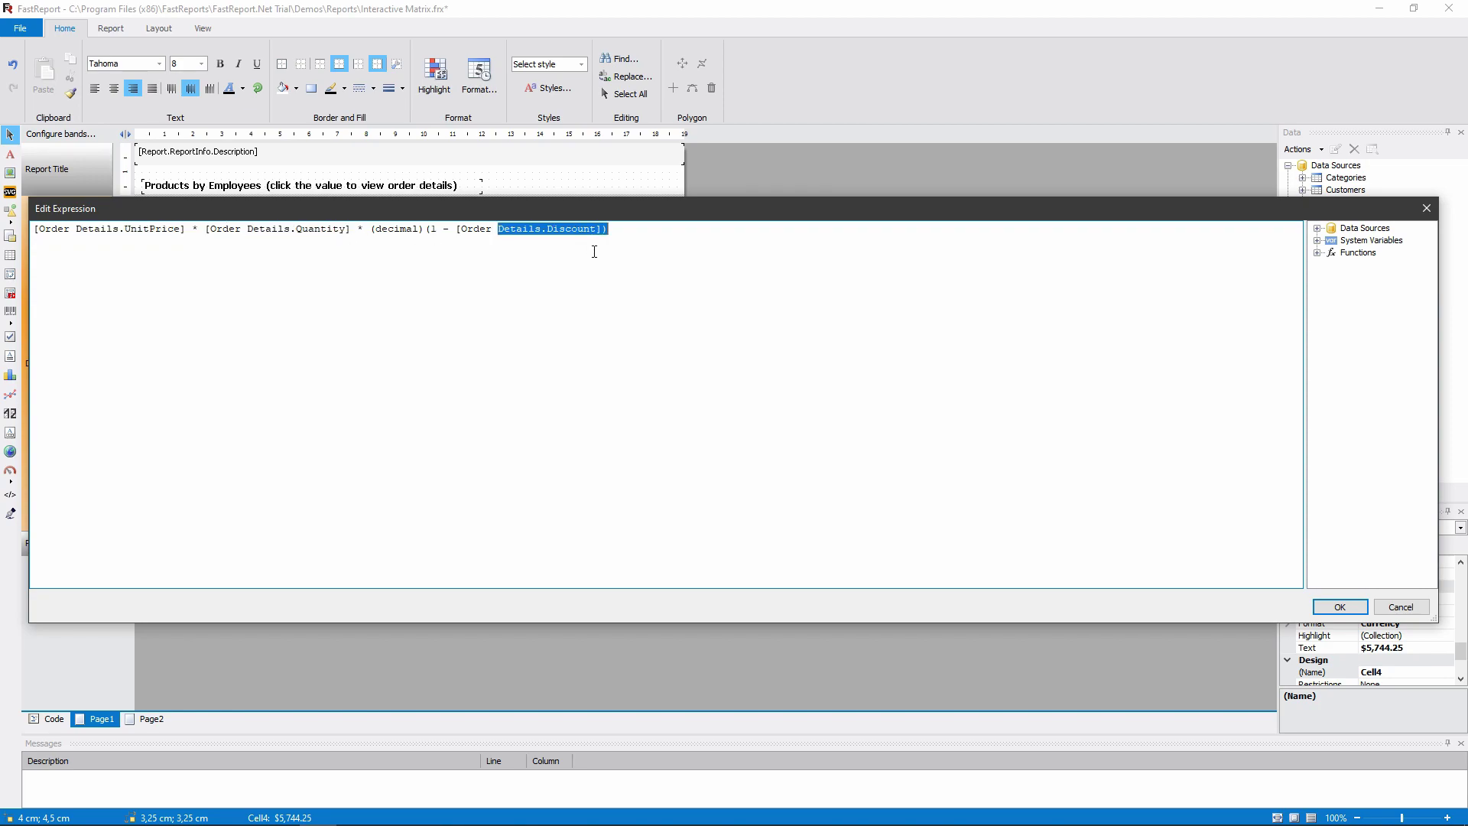
left_click(1379, 607)
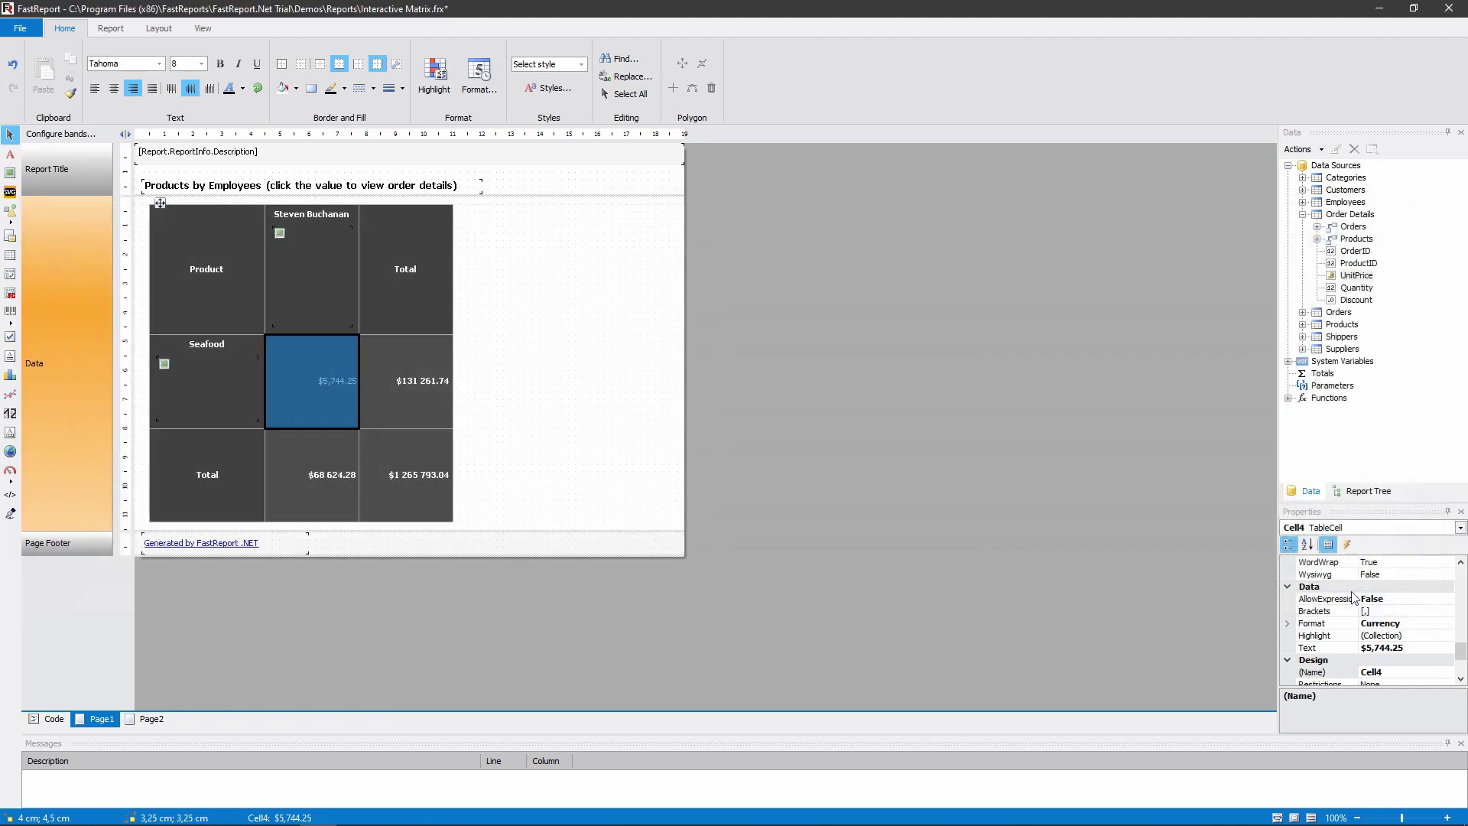
left_click(309, 277)
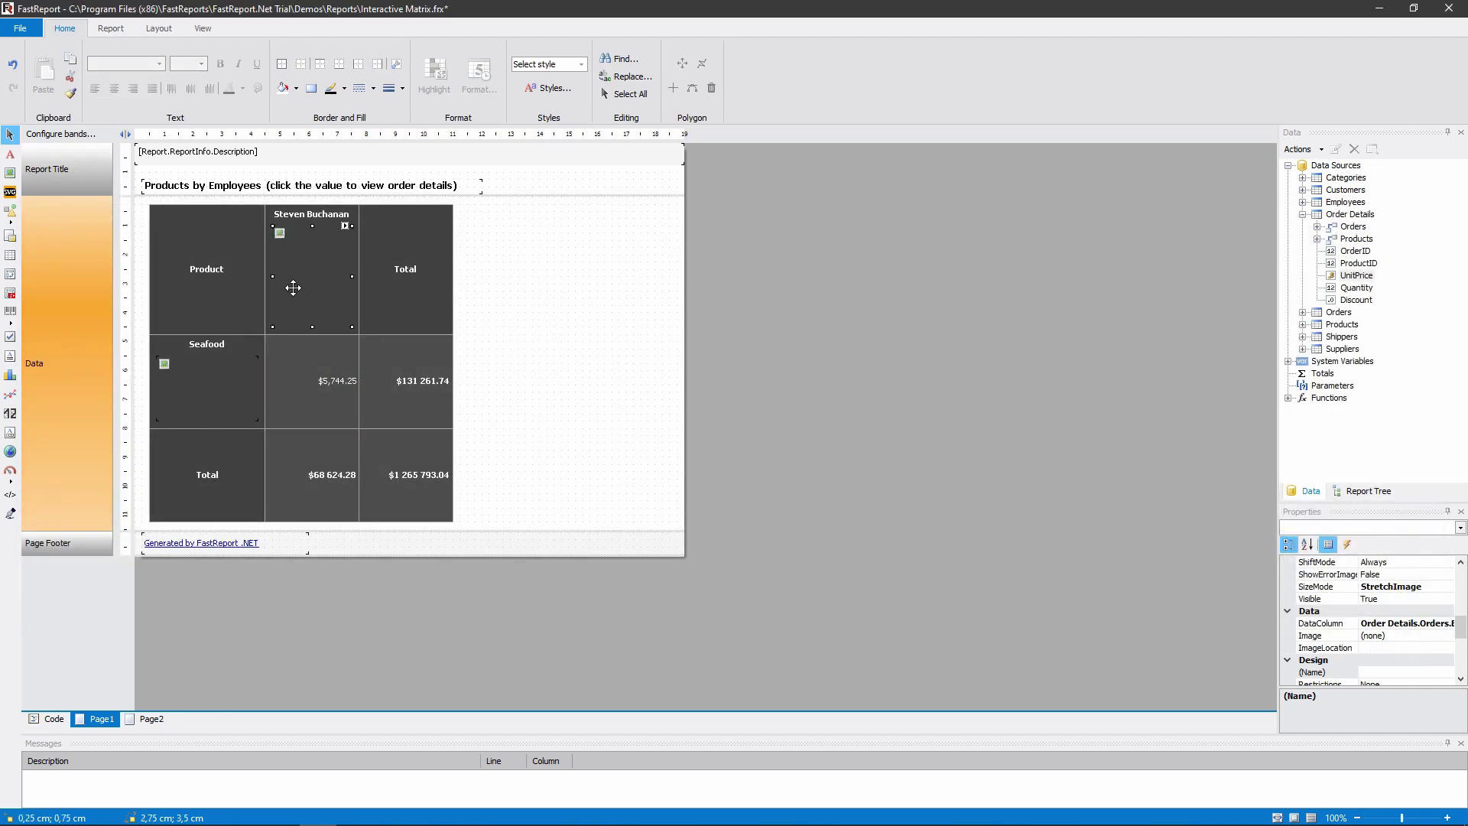
left_click(203, 370)
right_click(203, 369)
left_click(237, 391)
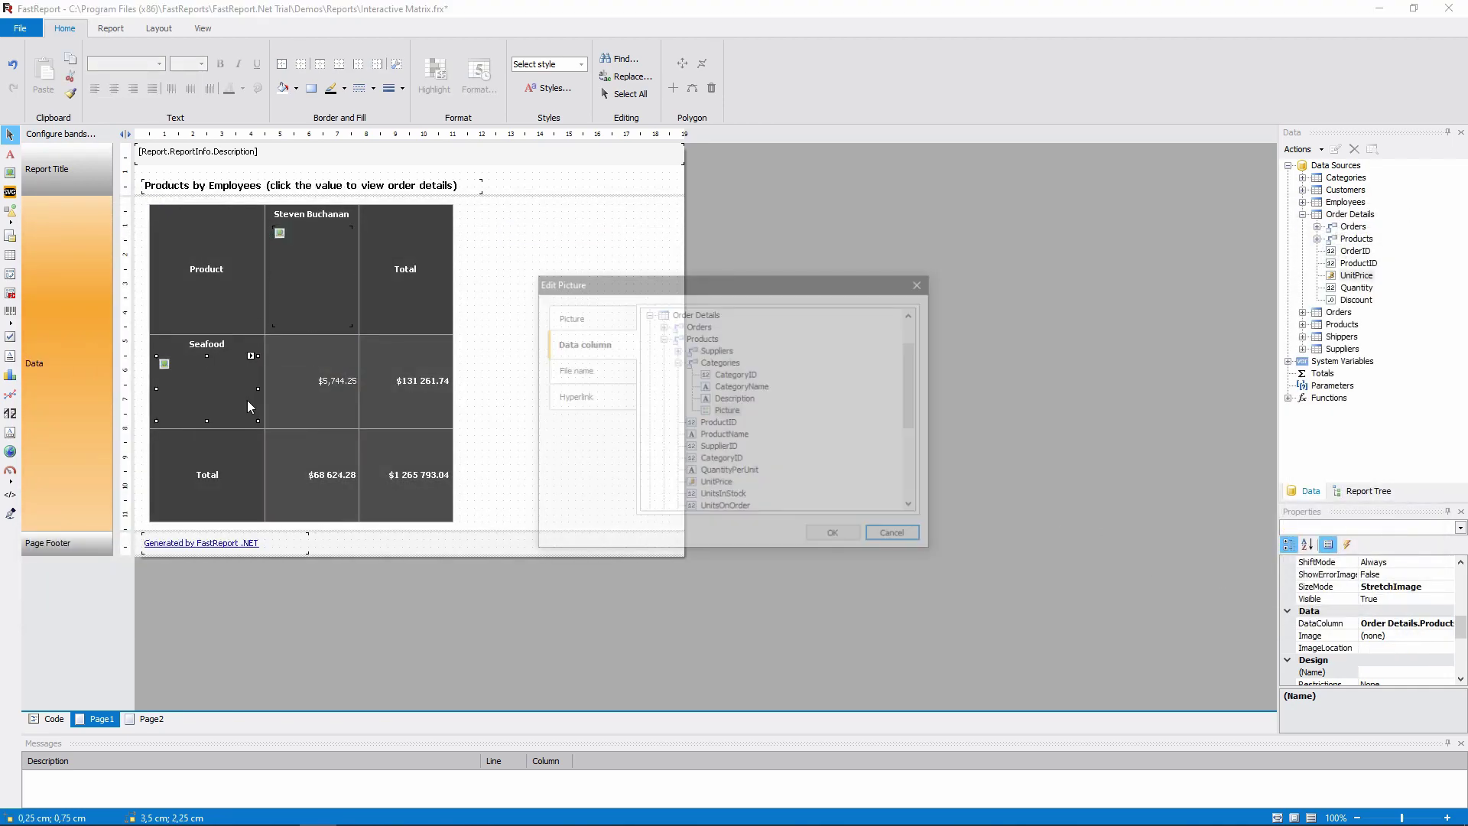
left_click(720, 361)
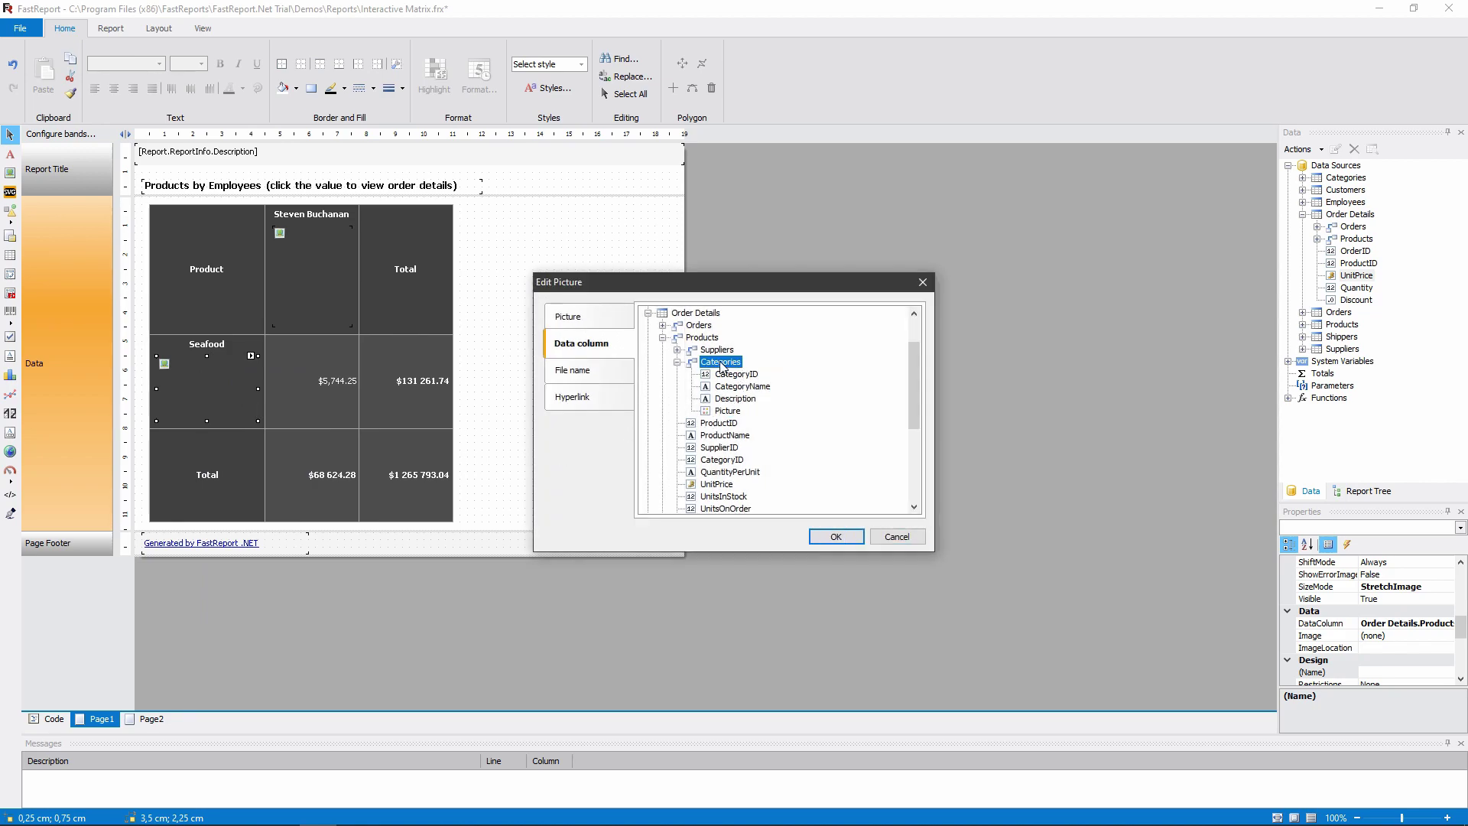
left_click(694, 313)
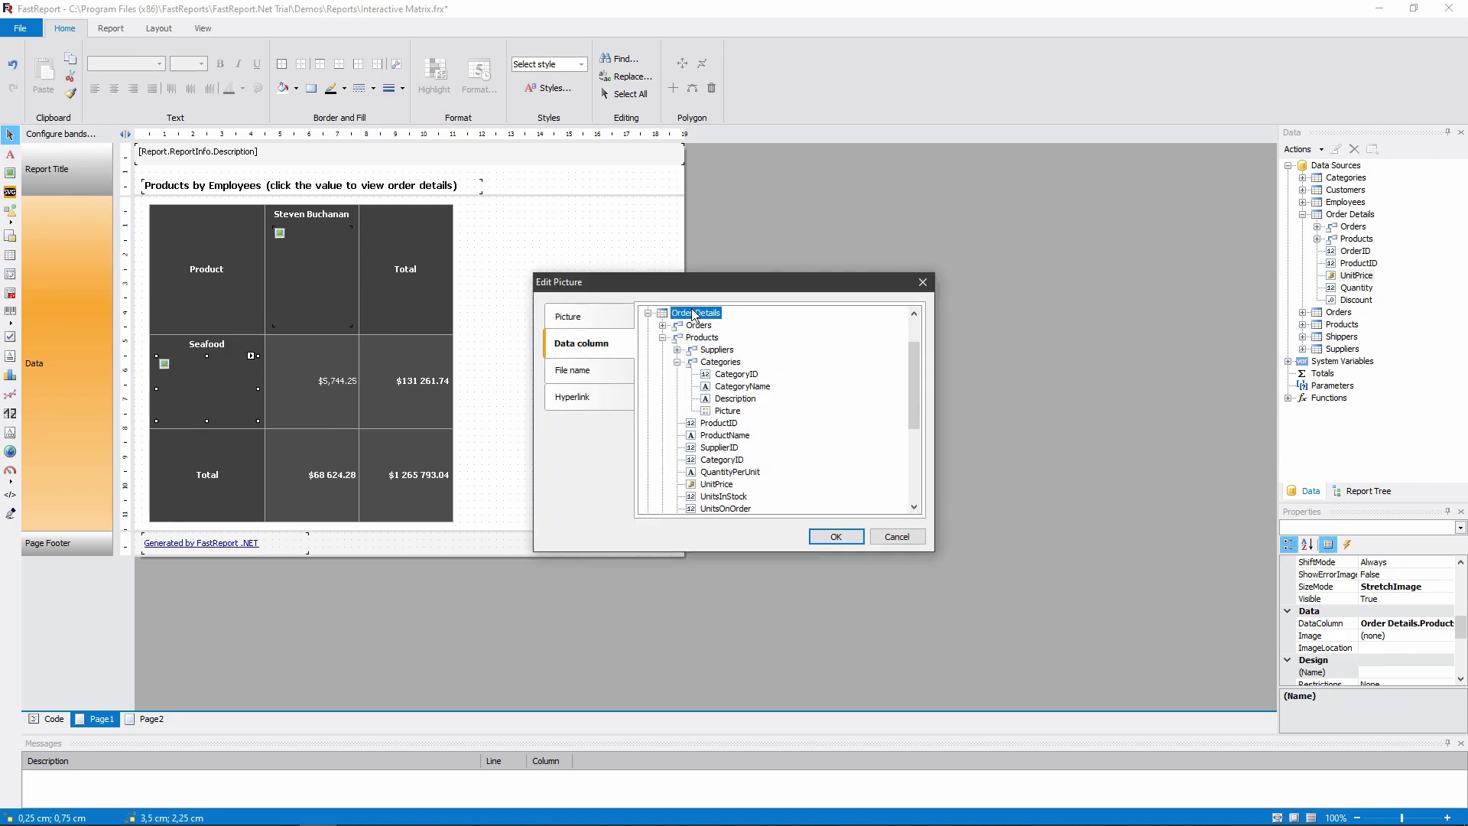
left_click(885, 542)
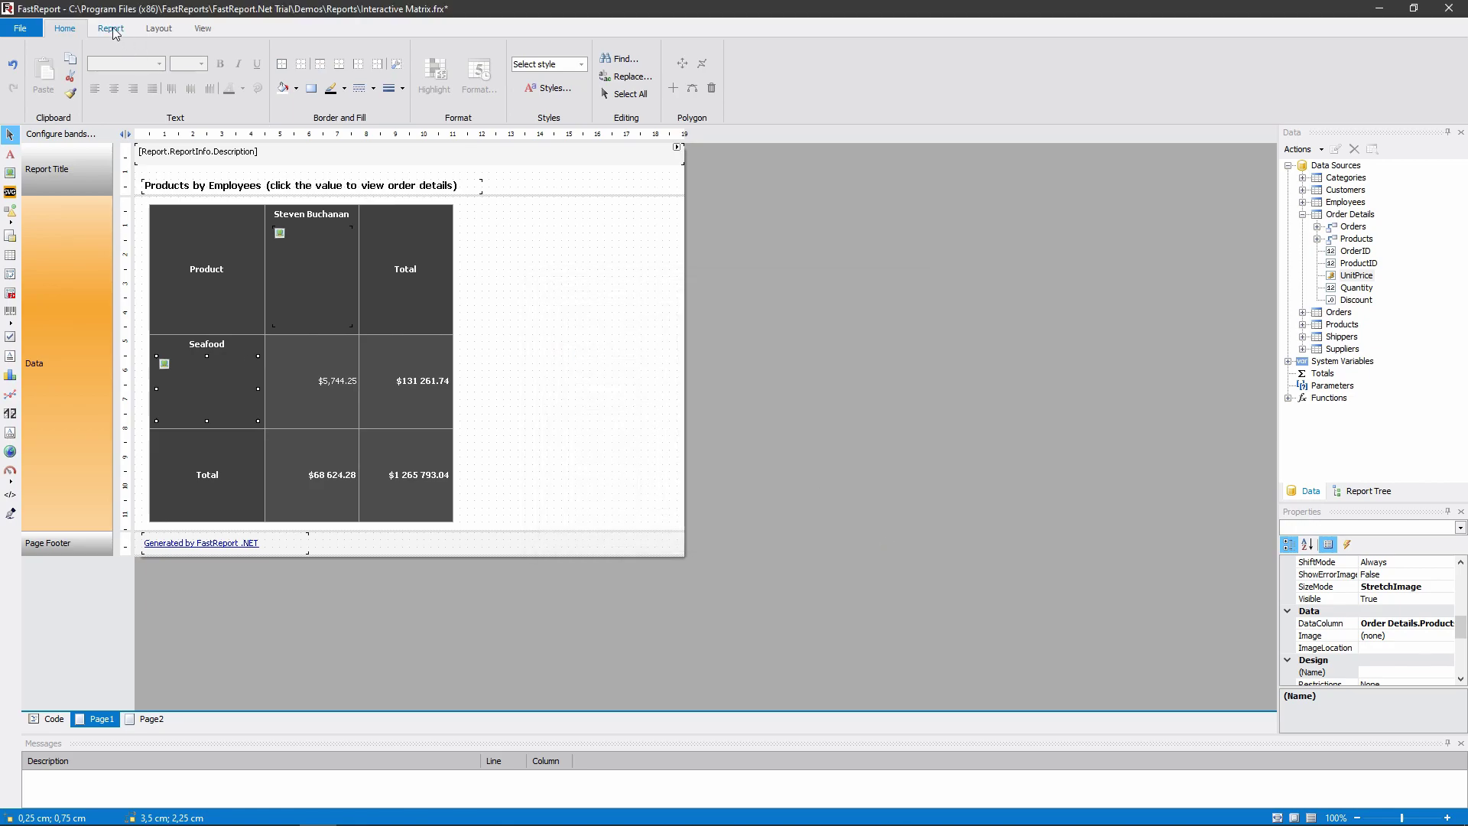
left_click(113, 29)
left_click(32, 75)
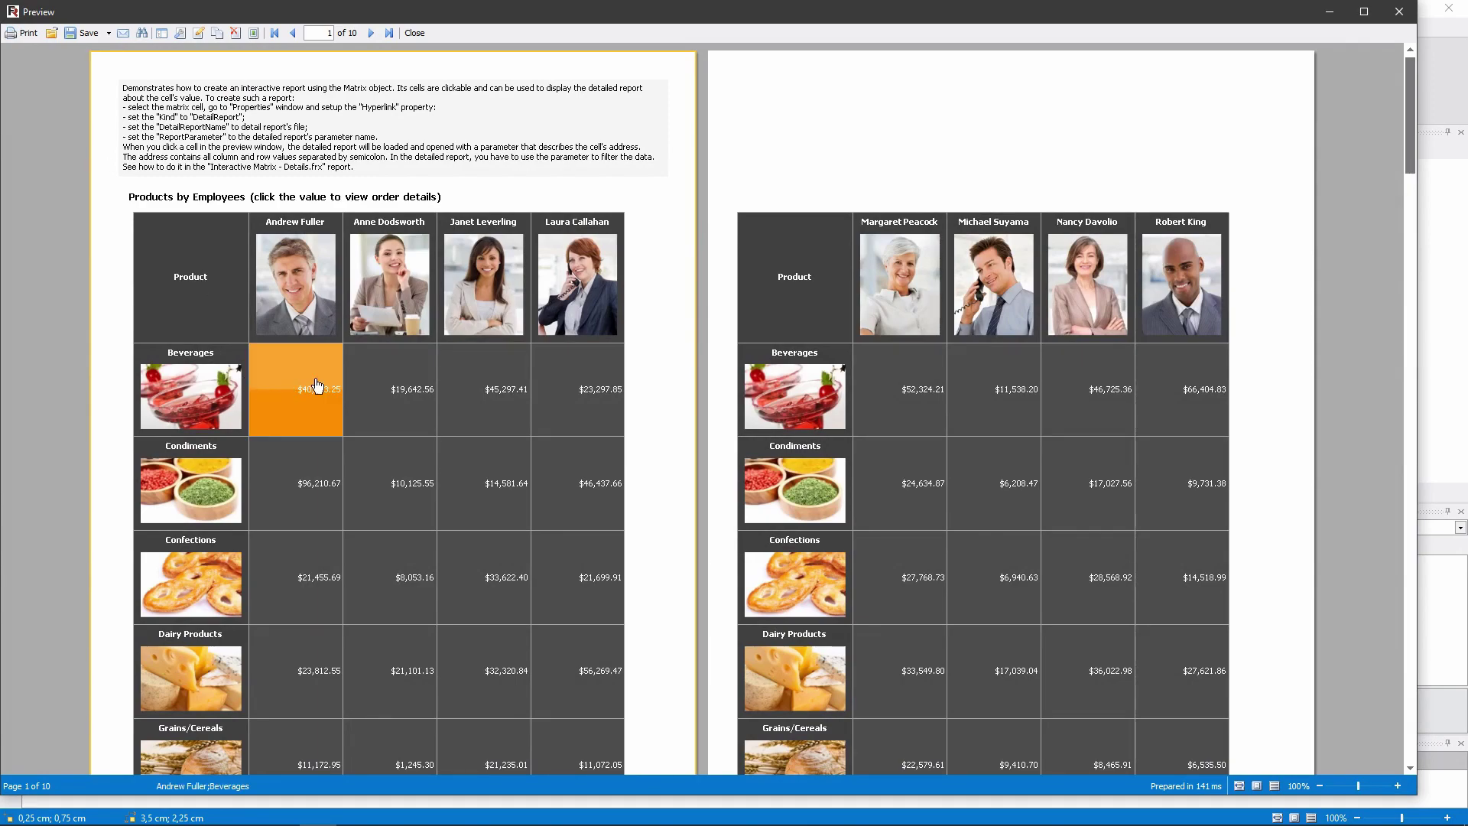
Open one employee's Condiments order details, close that tab, and exit the preview
left_click(409, 490)
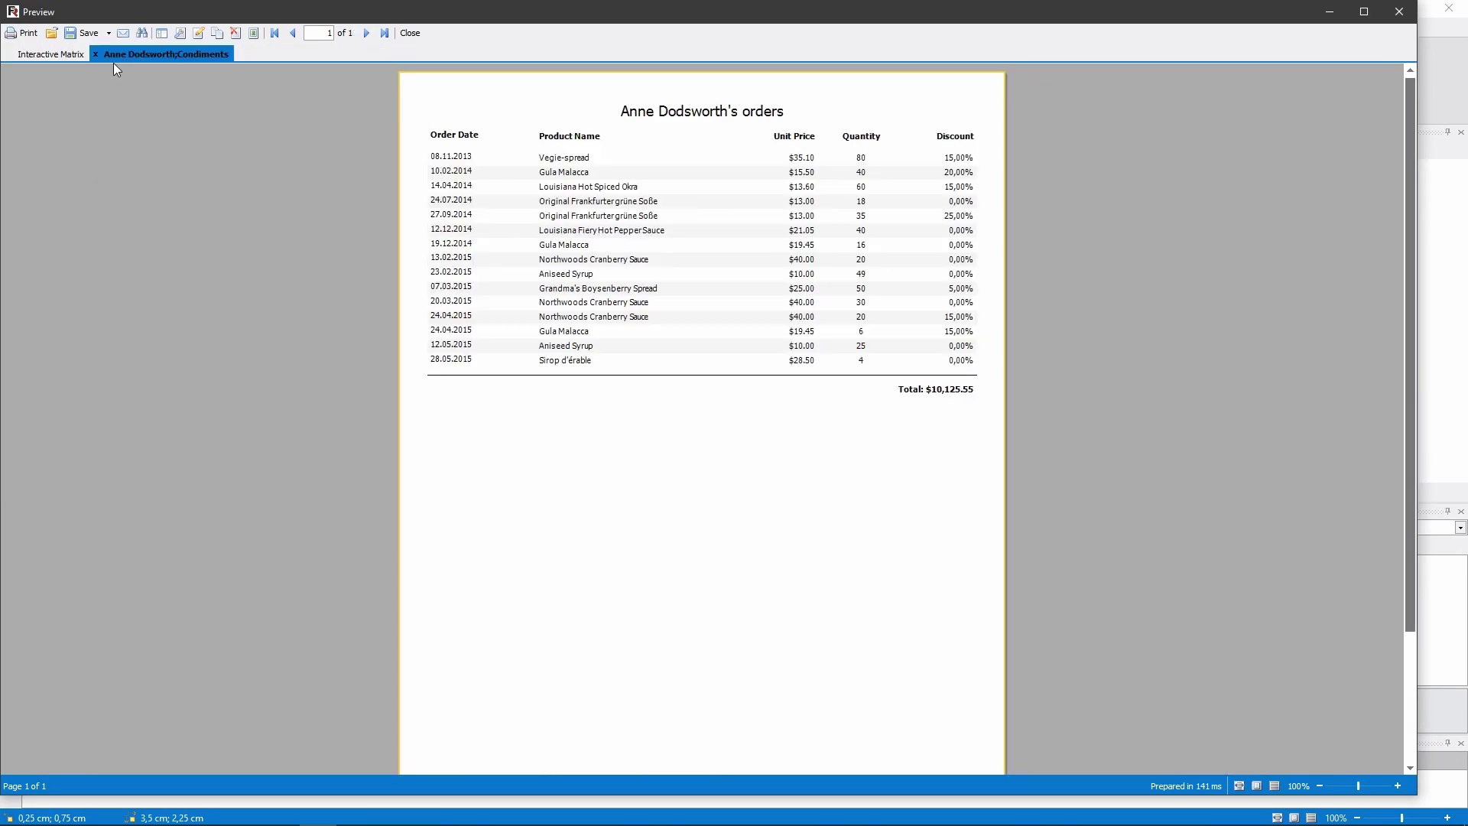
left_click(95, 54)
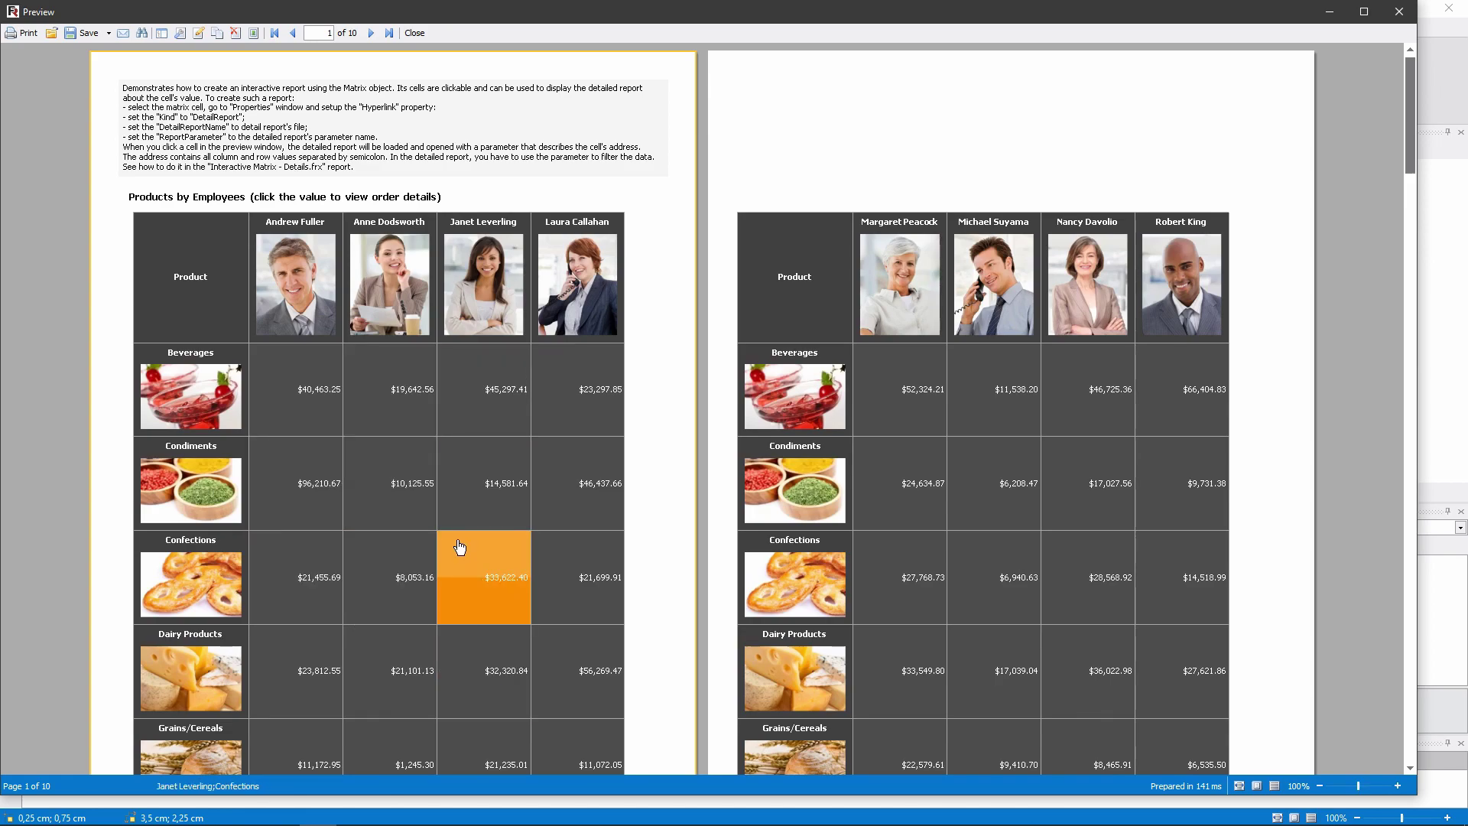
left_click(1409, 13)
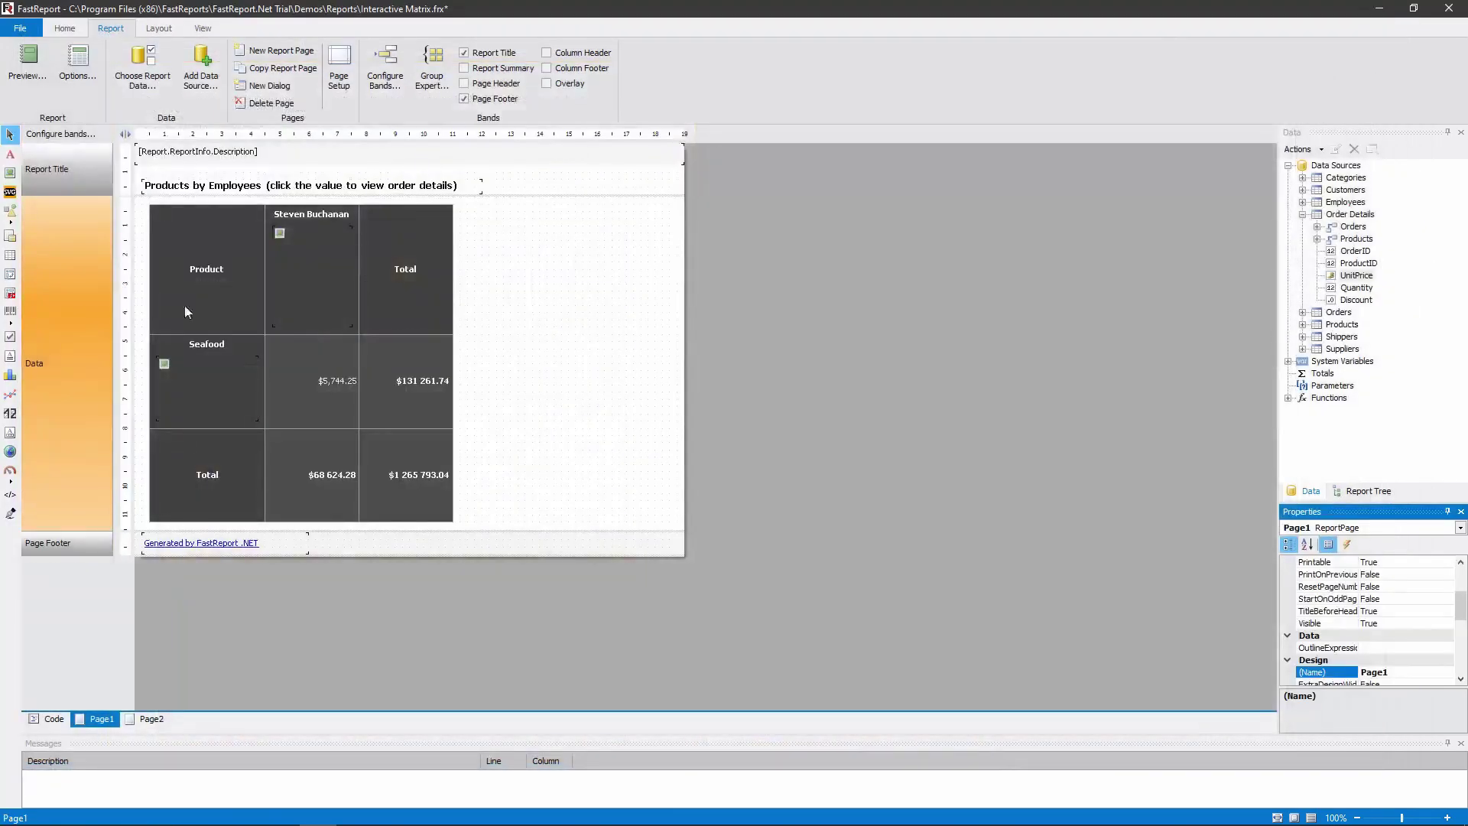
Inspect Cell4's MouseEnter and MouseLeave event handlers, then view them in the report script
left_click(323, 358)
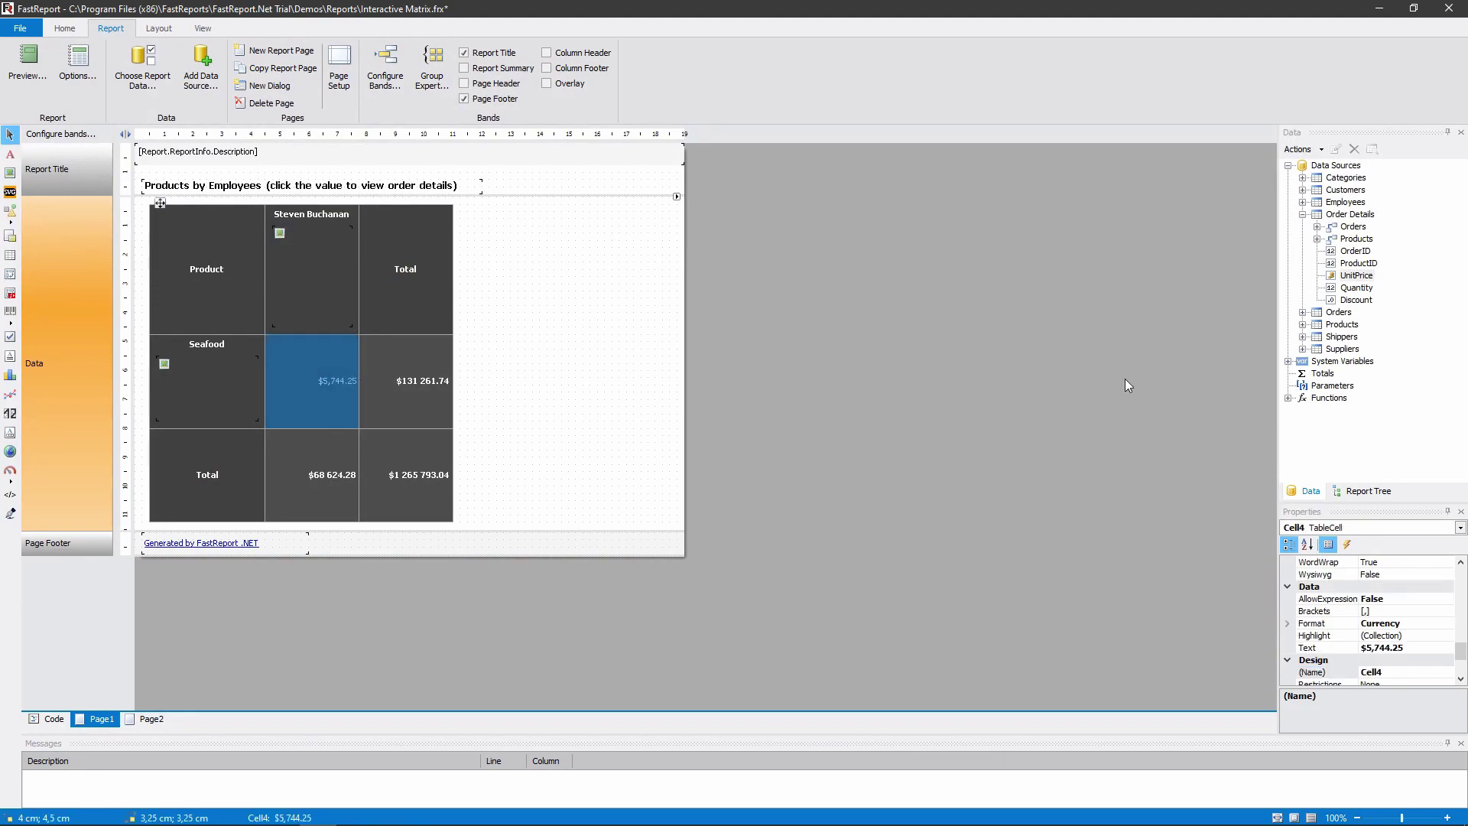
left_click(1348, 544)
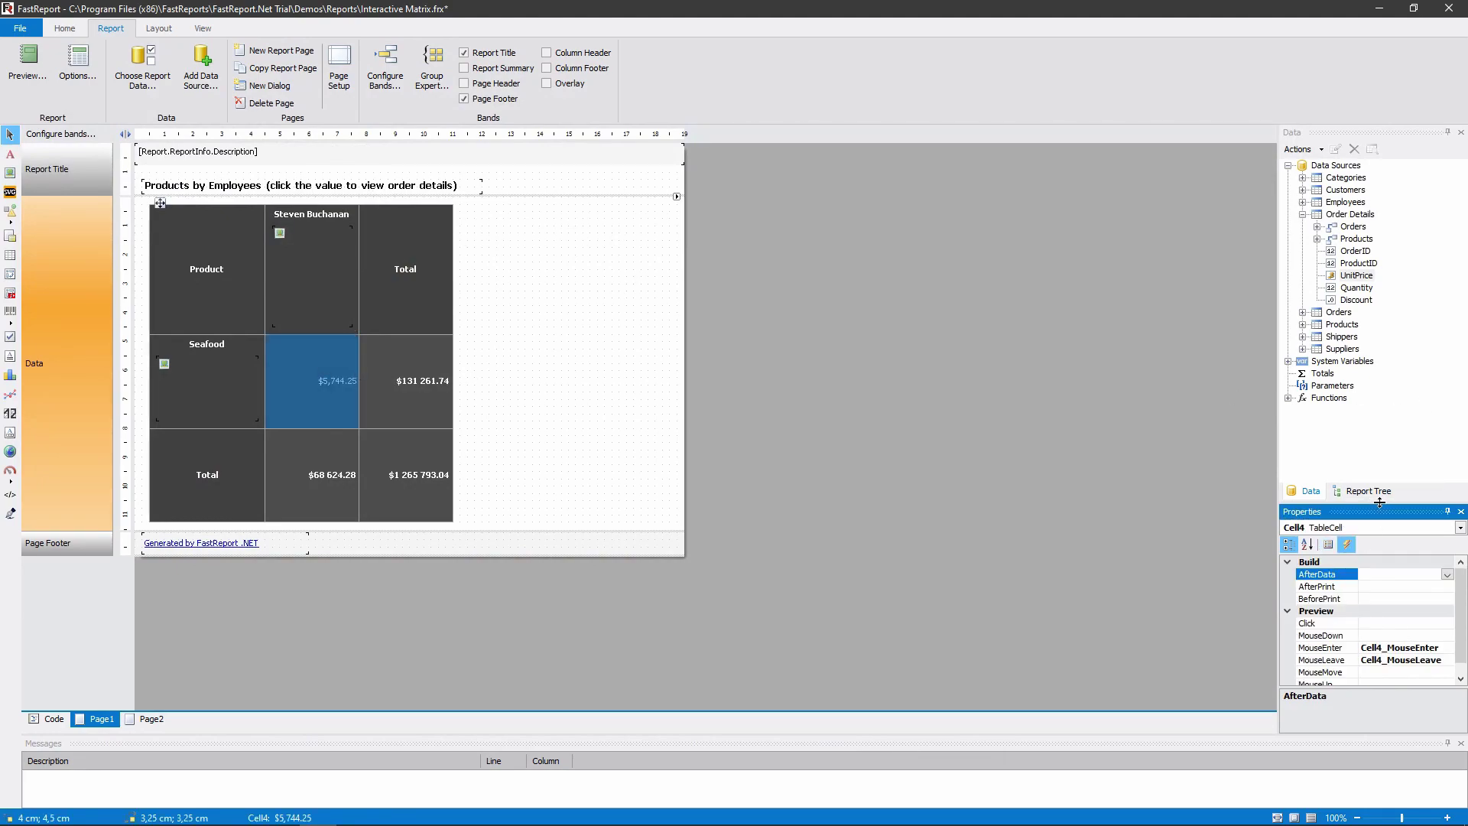
left_click_drag(1382, 507, 1367, 419)
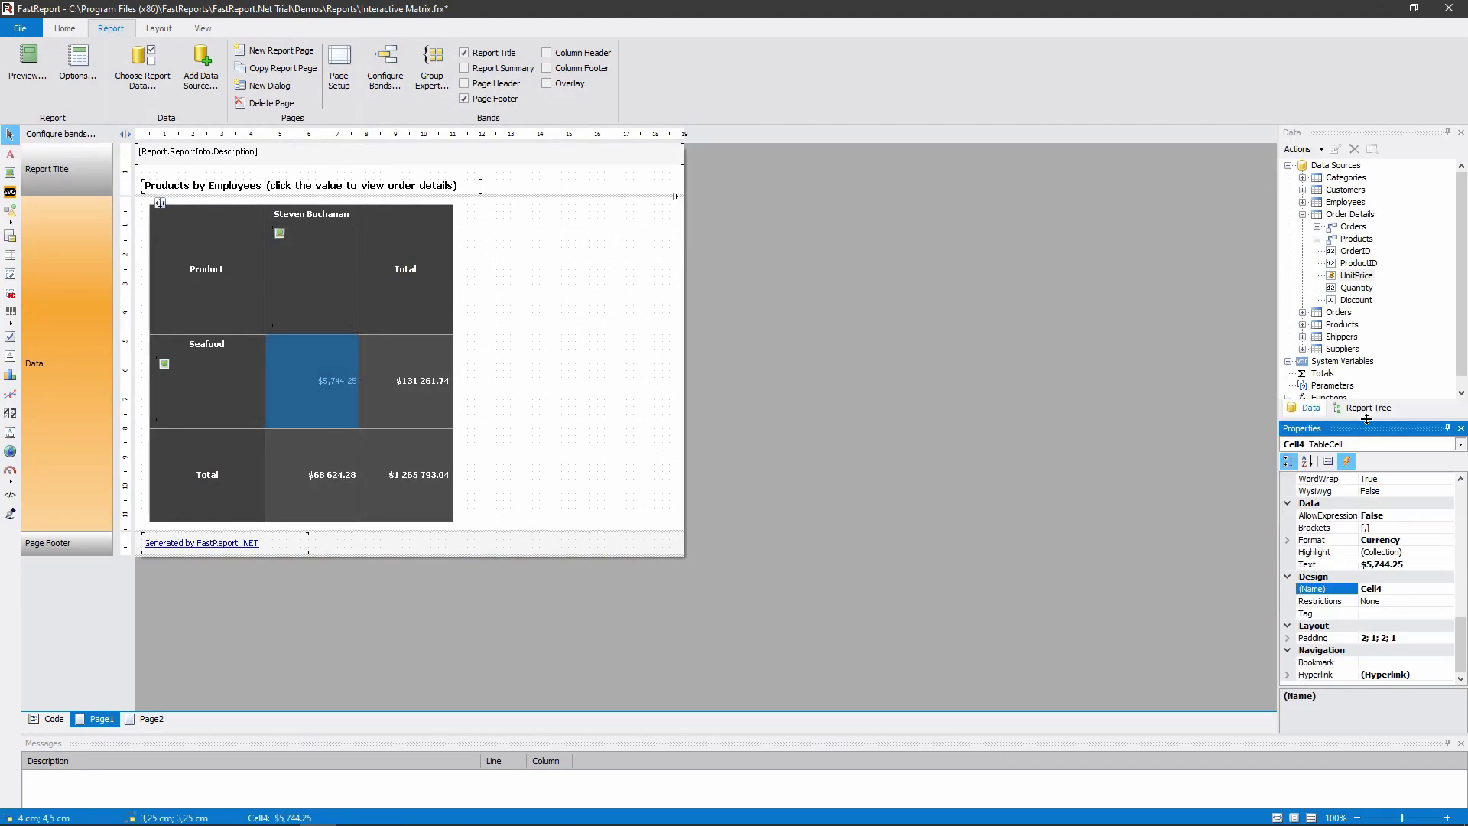
left_click(1347, 462)
left_click(1390, 565)
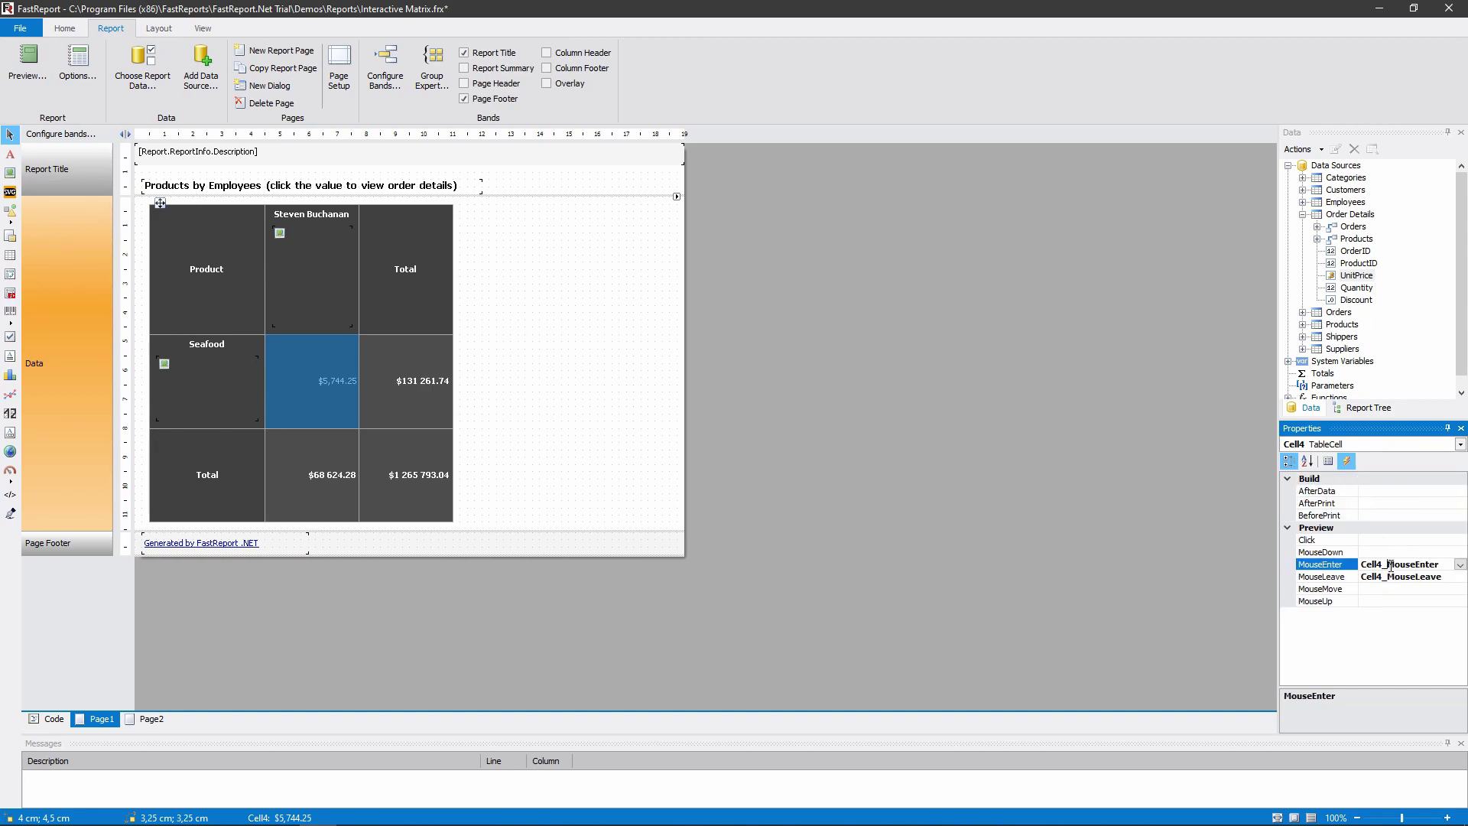
left_click(1394, 578)
left_click(1317, 566)
left_click(1311, 584)
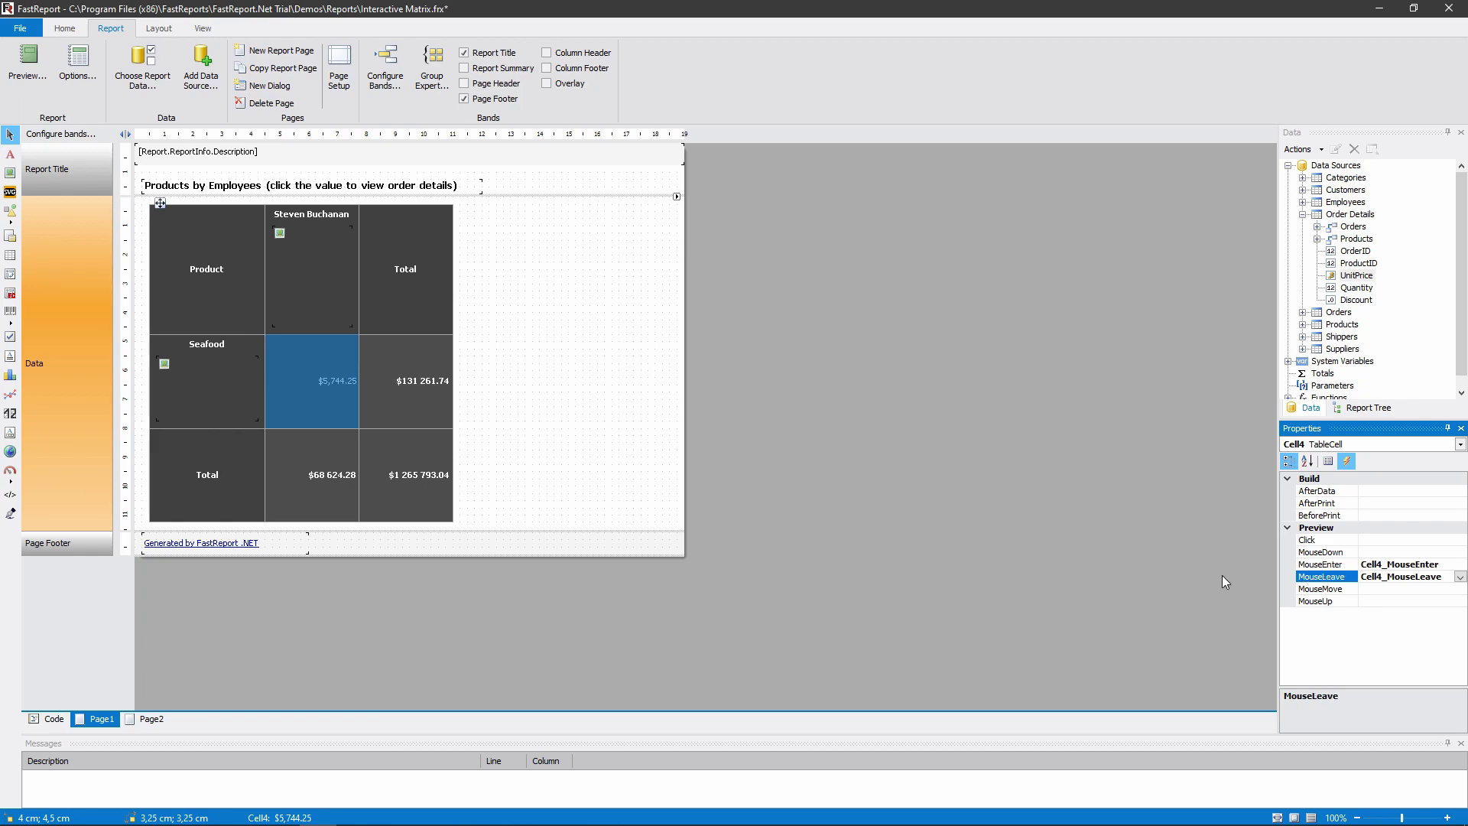
left_click(54, 719)
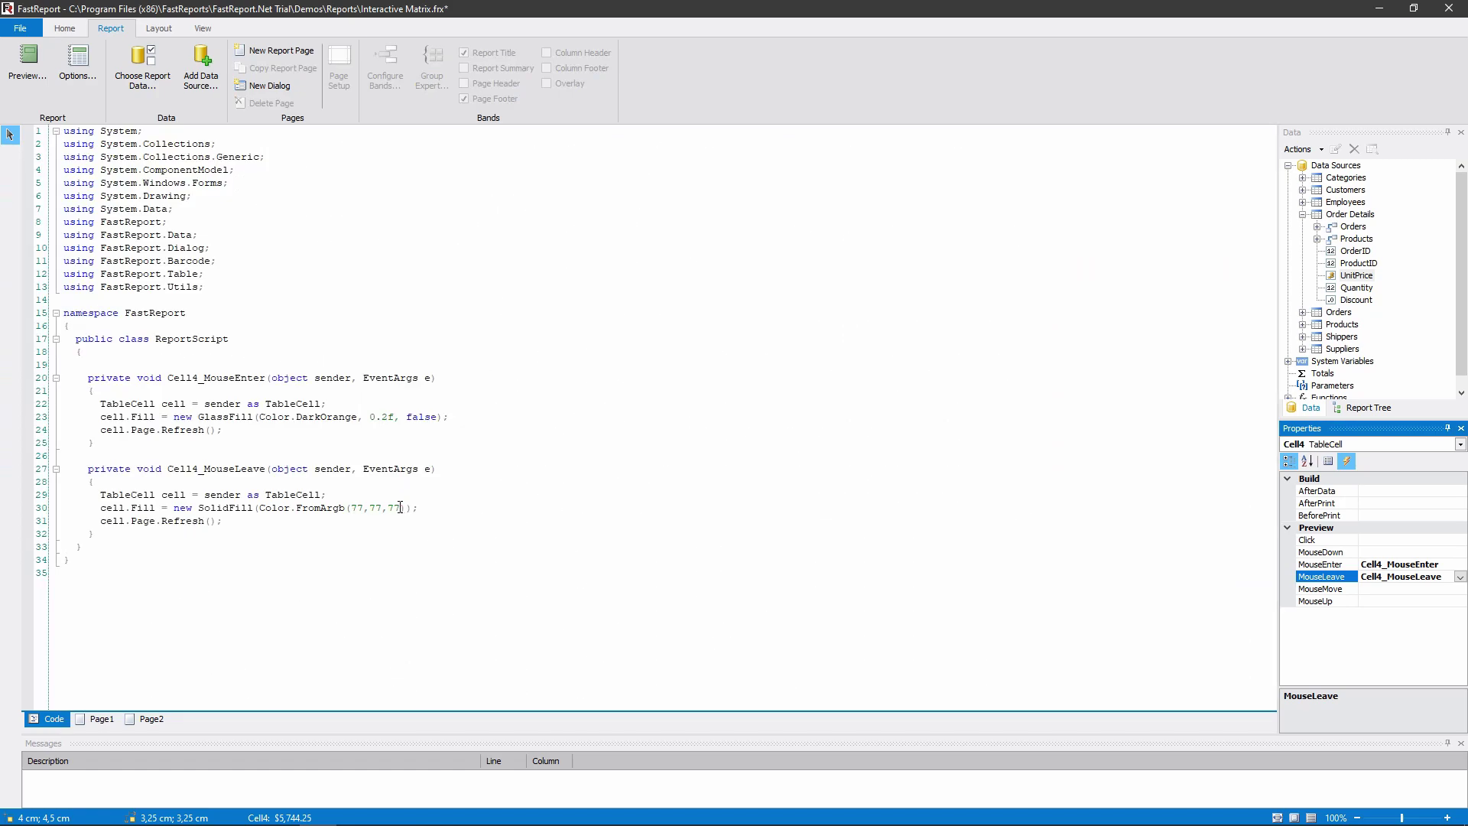
left_click_drag(400, 508, 352, 508)
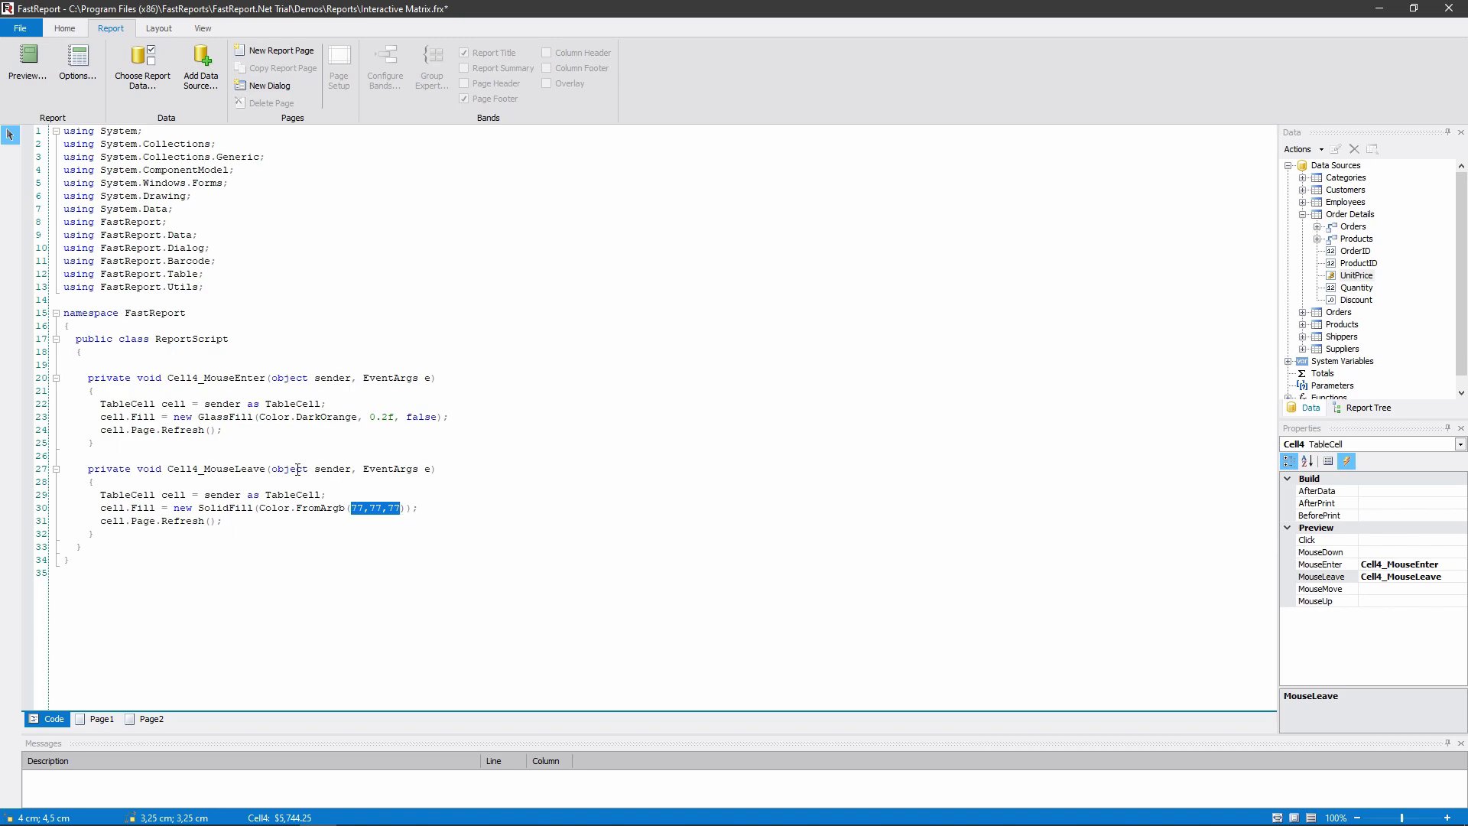
Highlight the handler names and DarkOrange colour in the script, then select Cell4 on Page1
left_click_drag(266, 469, 202, 471)
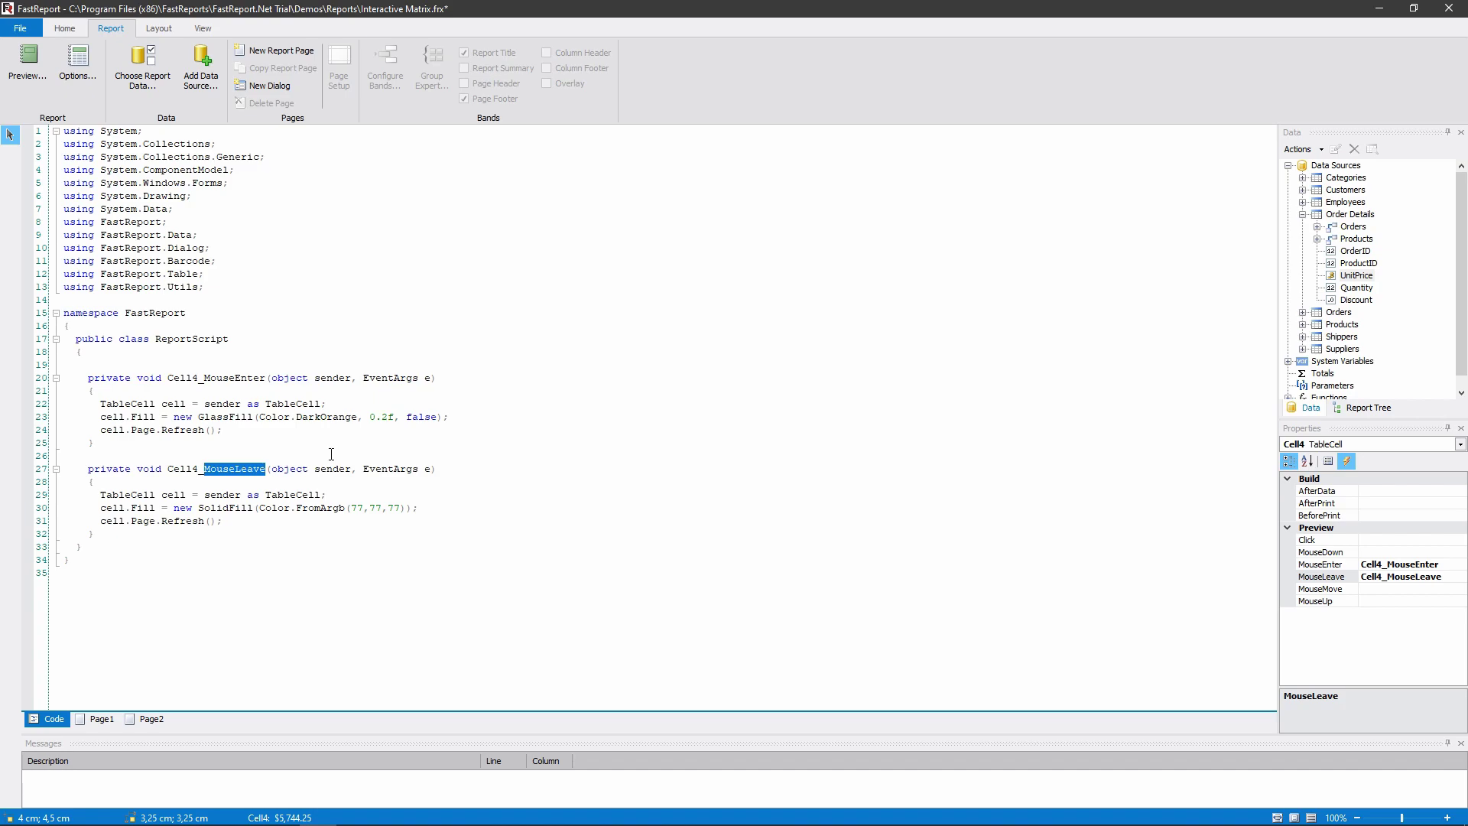
double_click(335, 417)
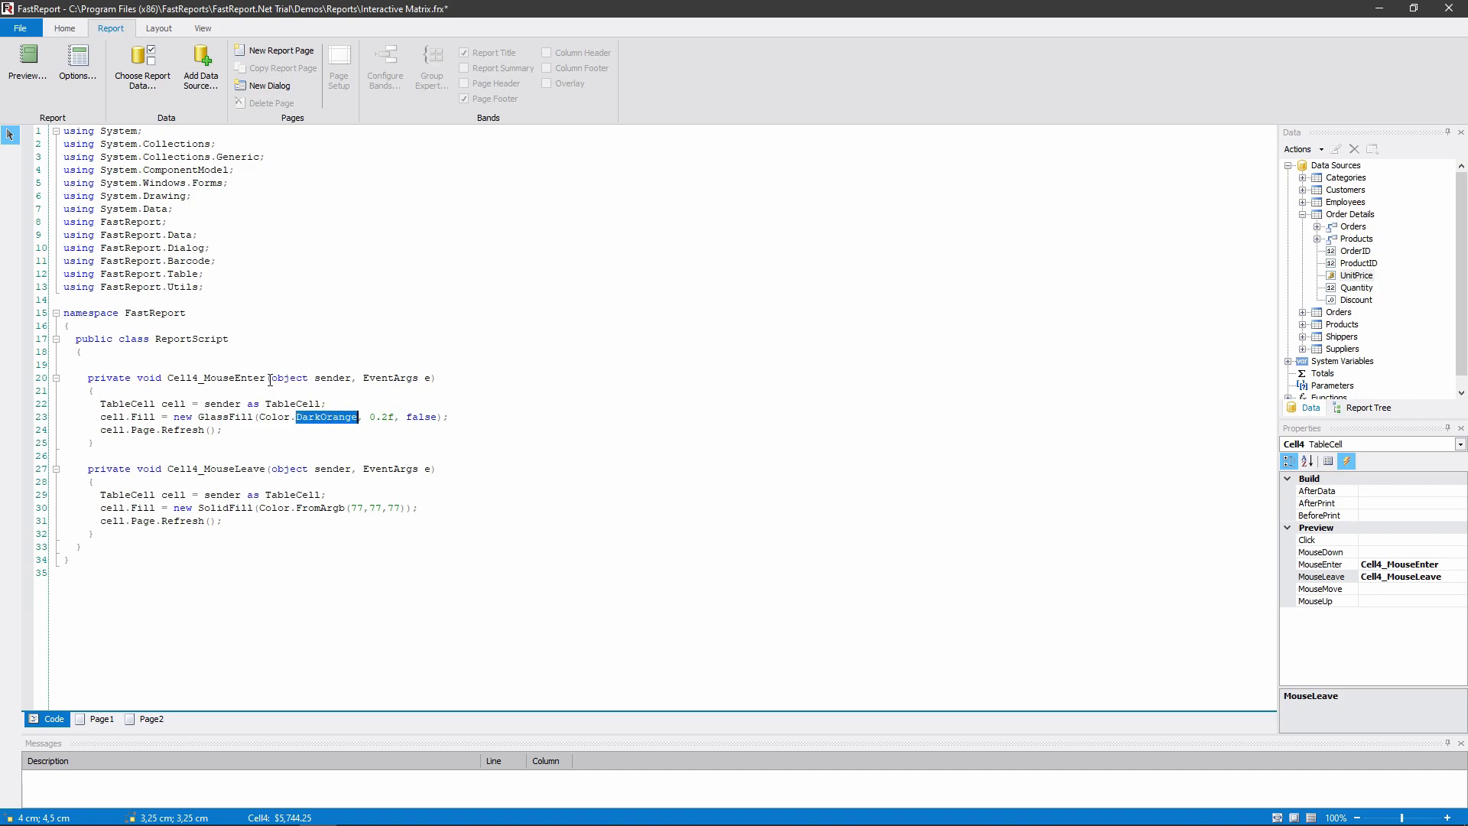
left_click_drag(268, 379, 205, 381)
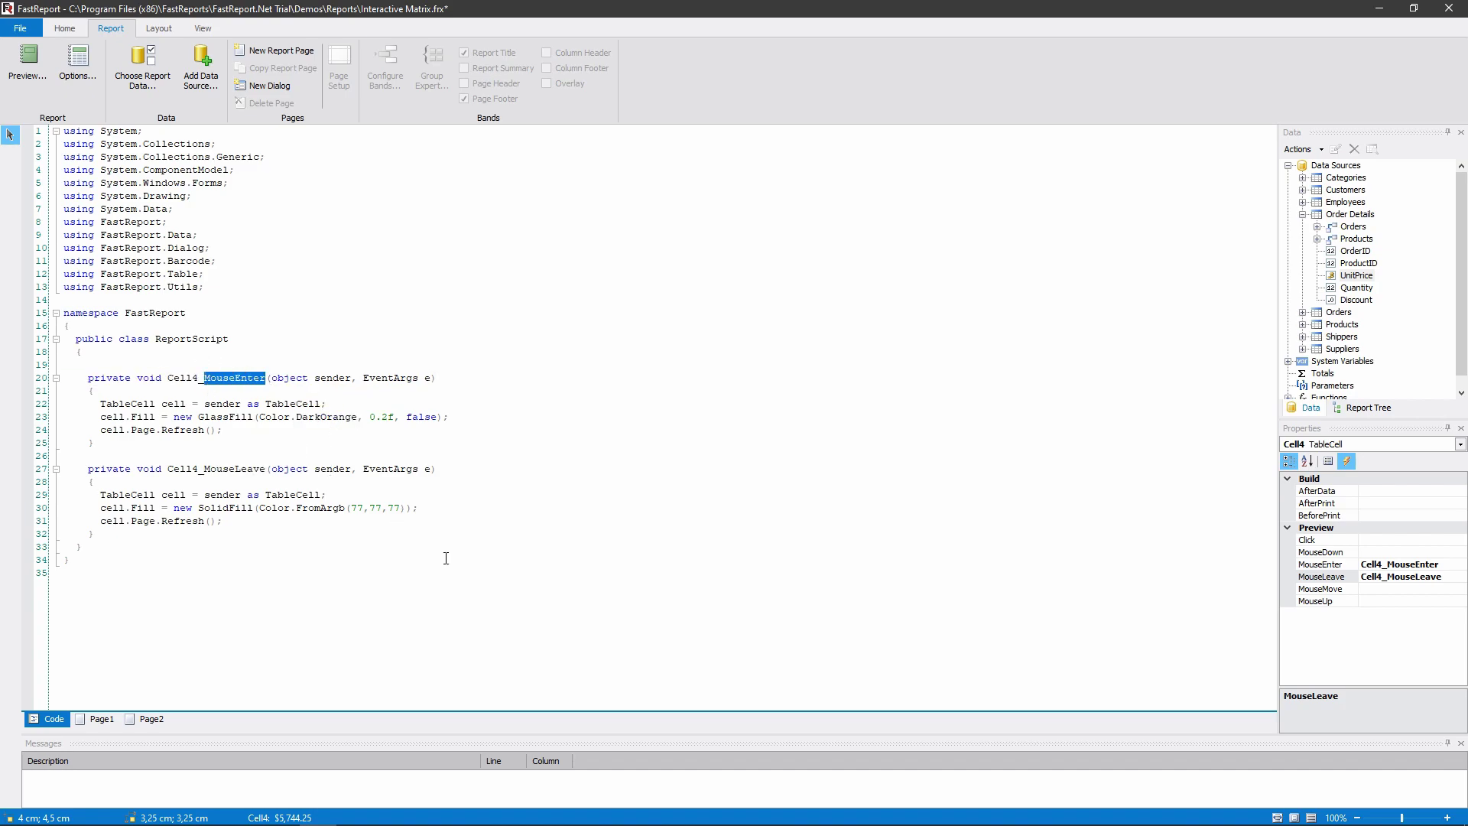
left_click(508, 620)
left_click(85, 720)
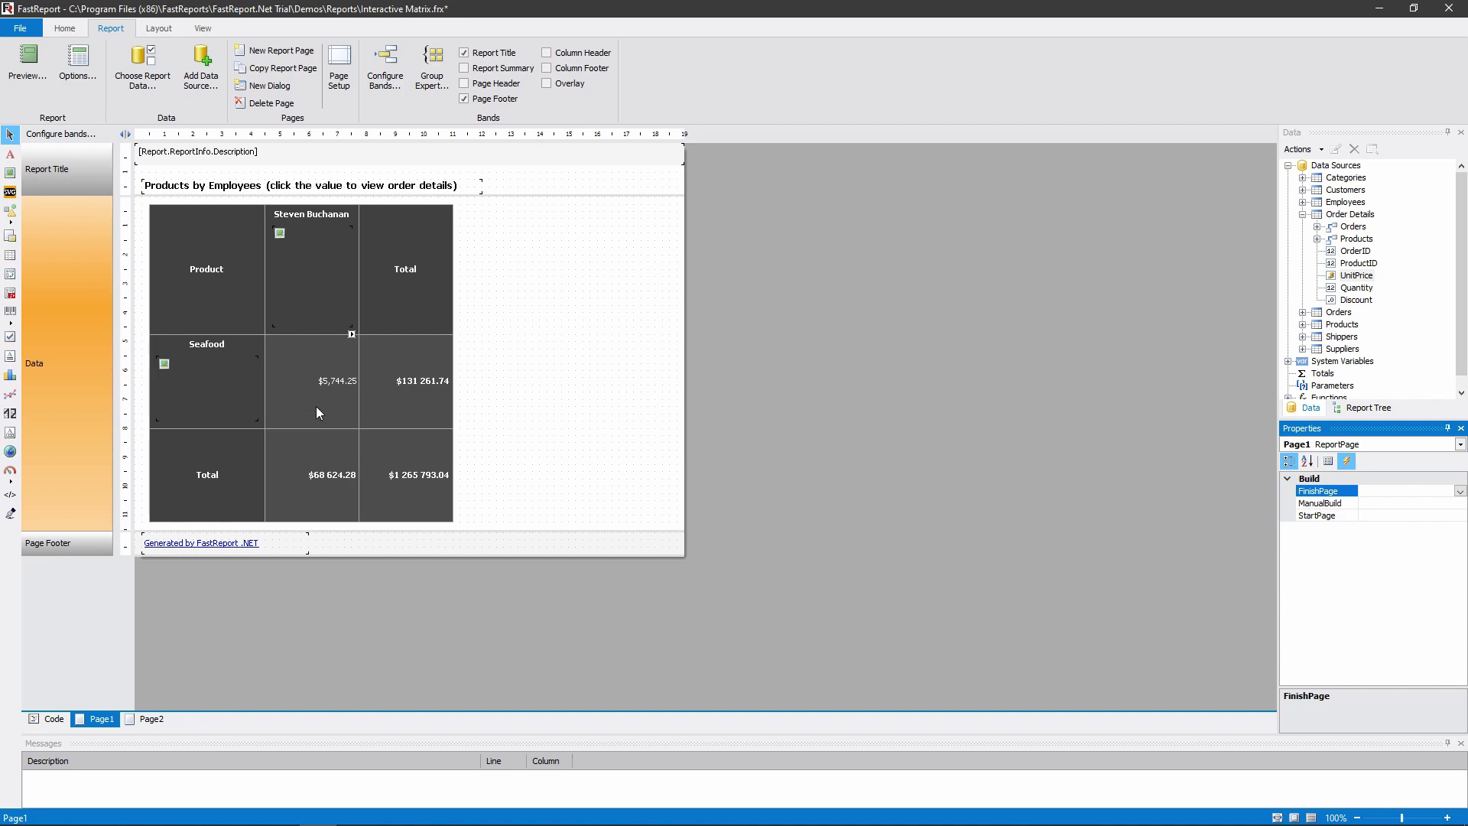
left_click(327, 363)
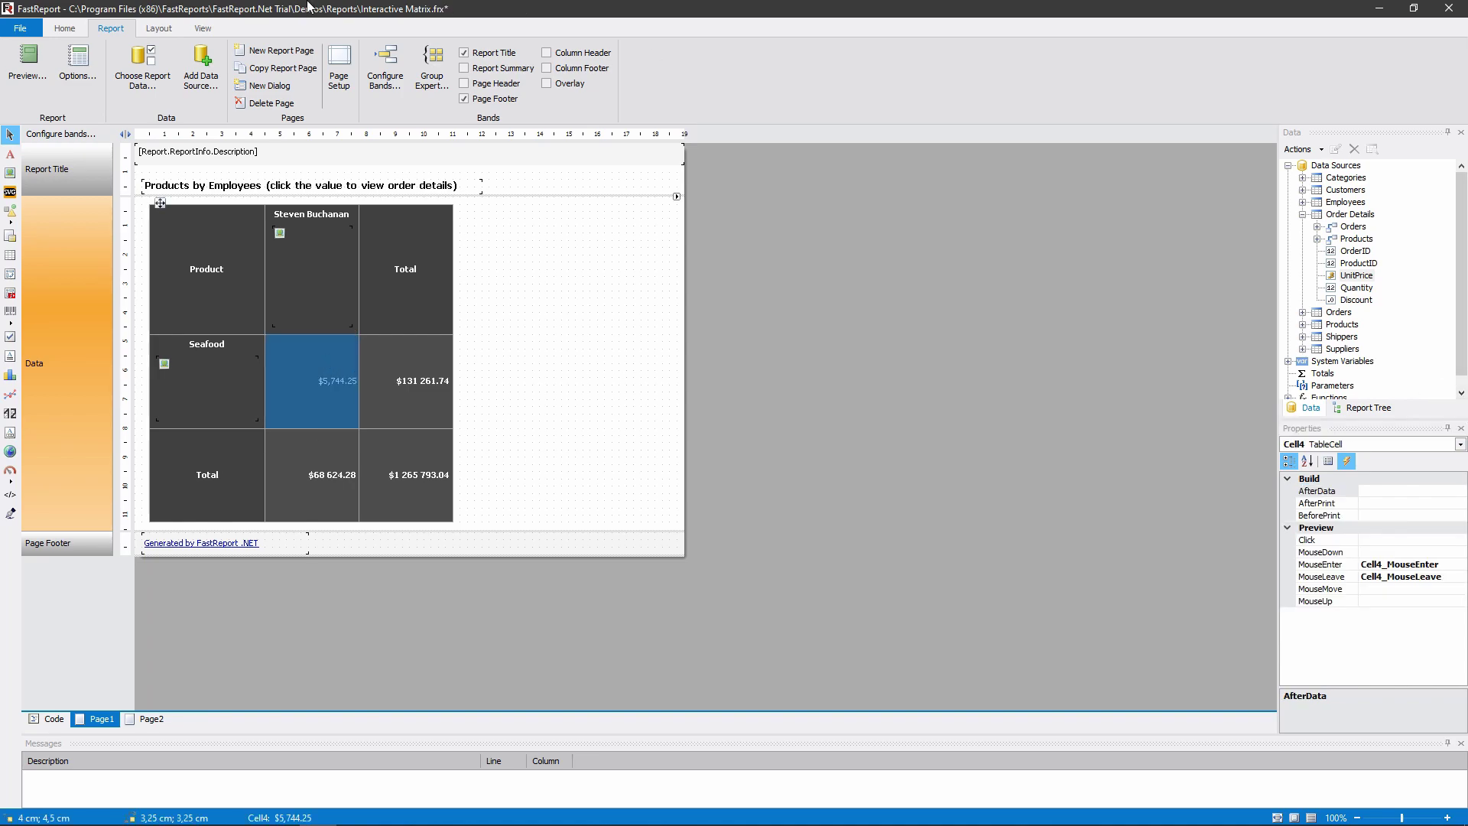
Fill the $5,744.25 value cell with peach, then preview the report and close the preview
left_click(73, 29)
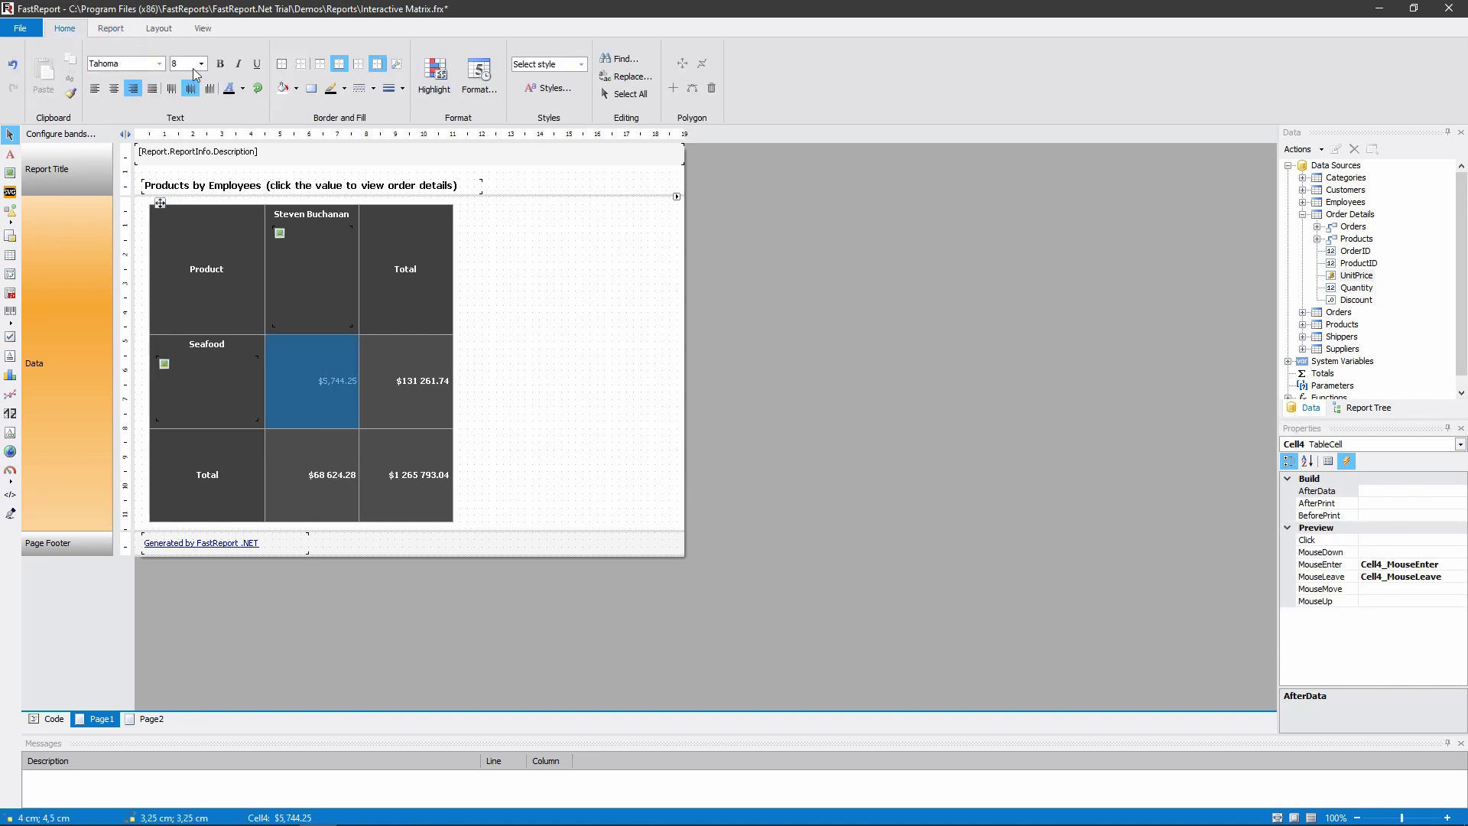
left_click(296, 89)
left_click(326, 131)
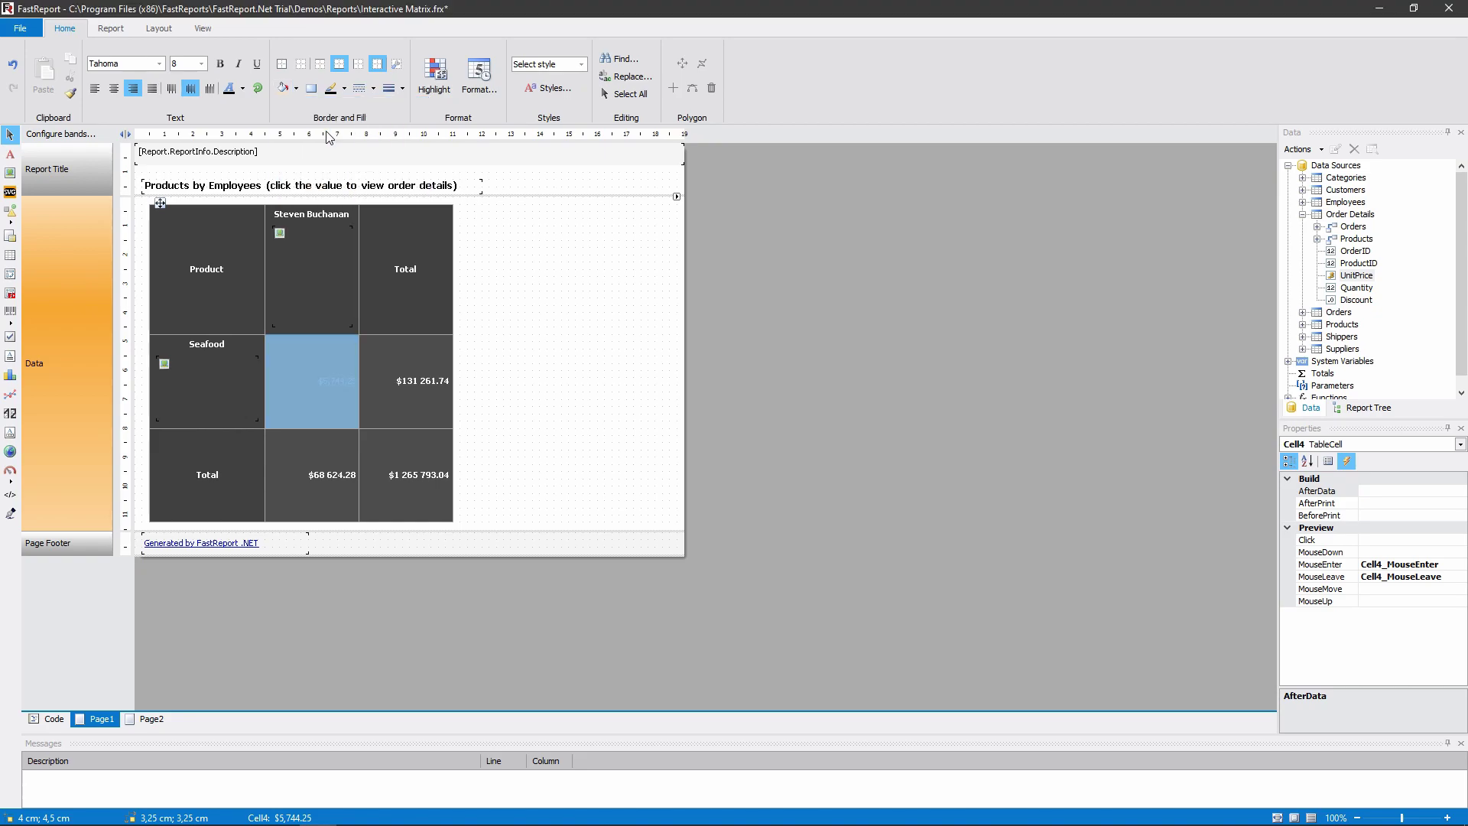
left_click(115, 29)
left_click(28, 62)
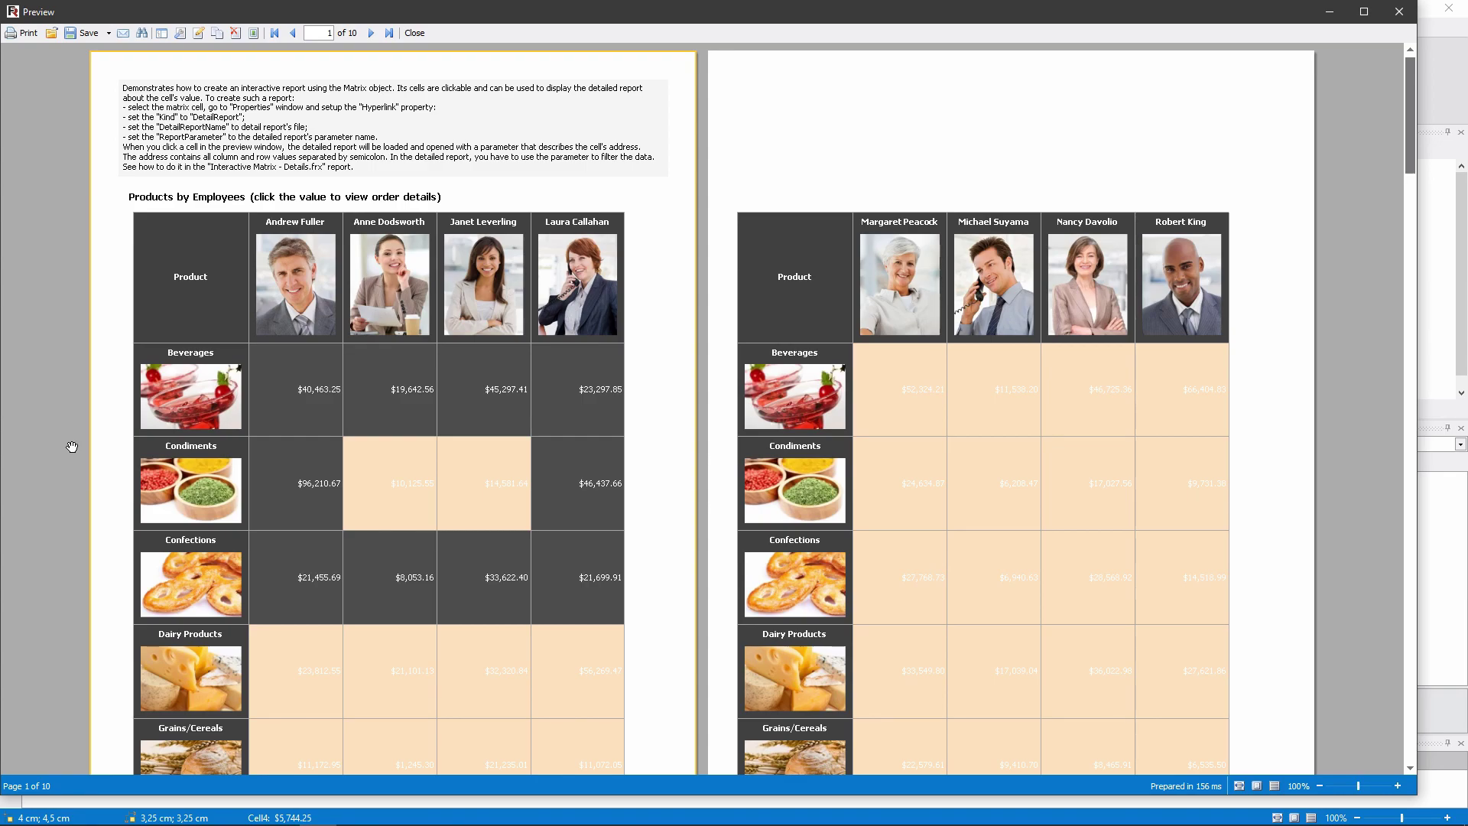
left_click(1399, 11)
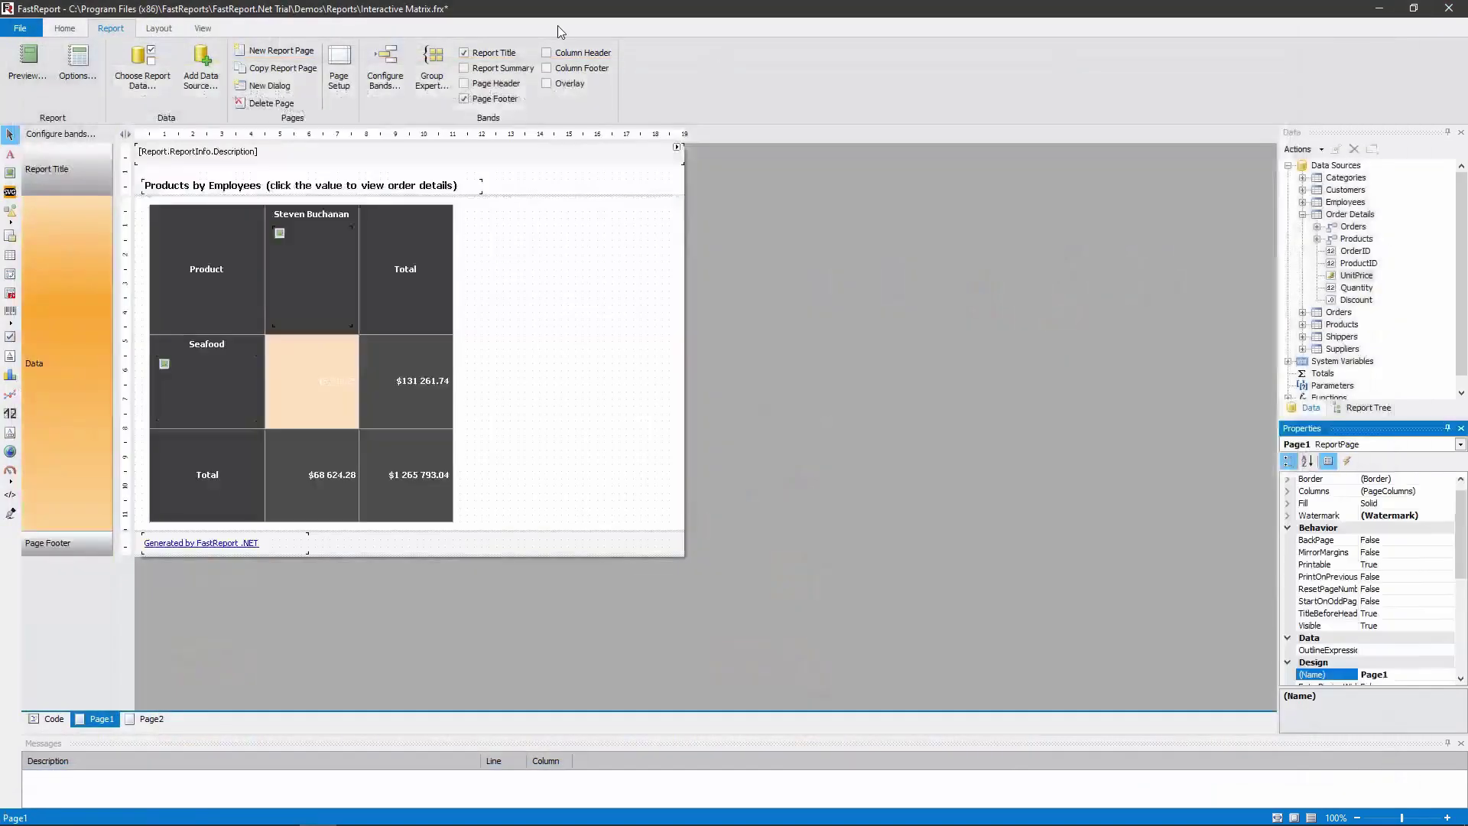
Undo the peach fill, then review Cell4's hyperlink Cell Address report parameter and cancel
left_click(64, 28)
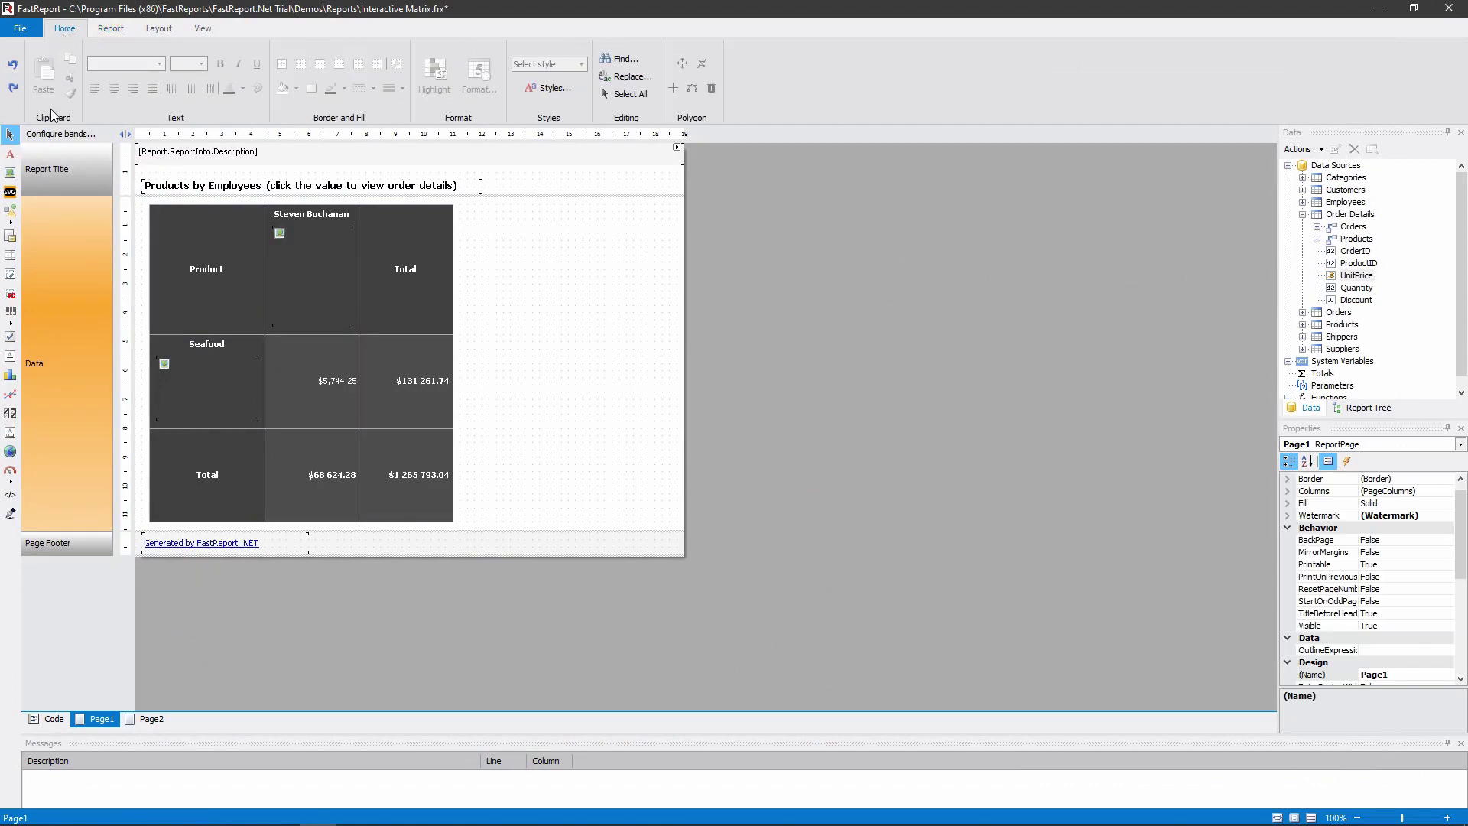
left_click(595, 345)
right_click(315, 354)
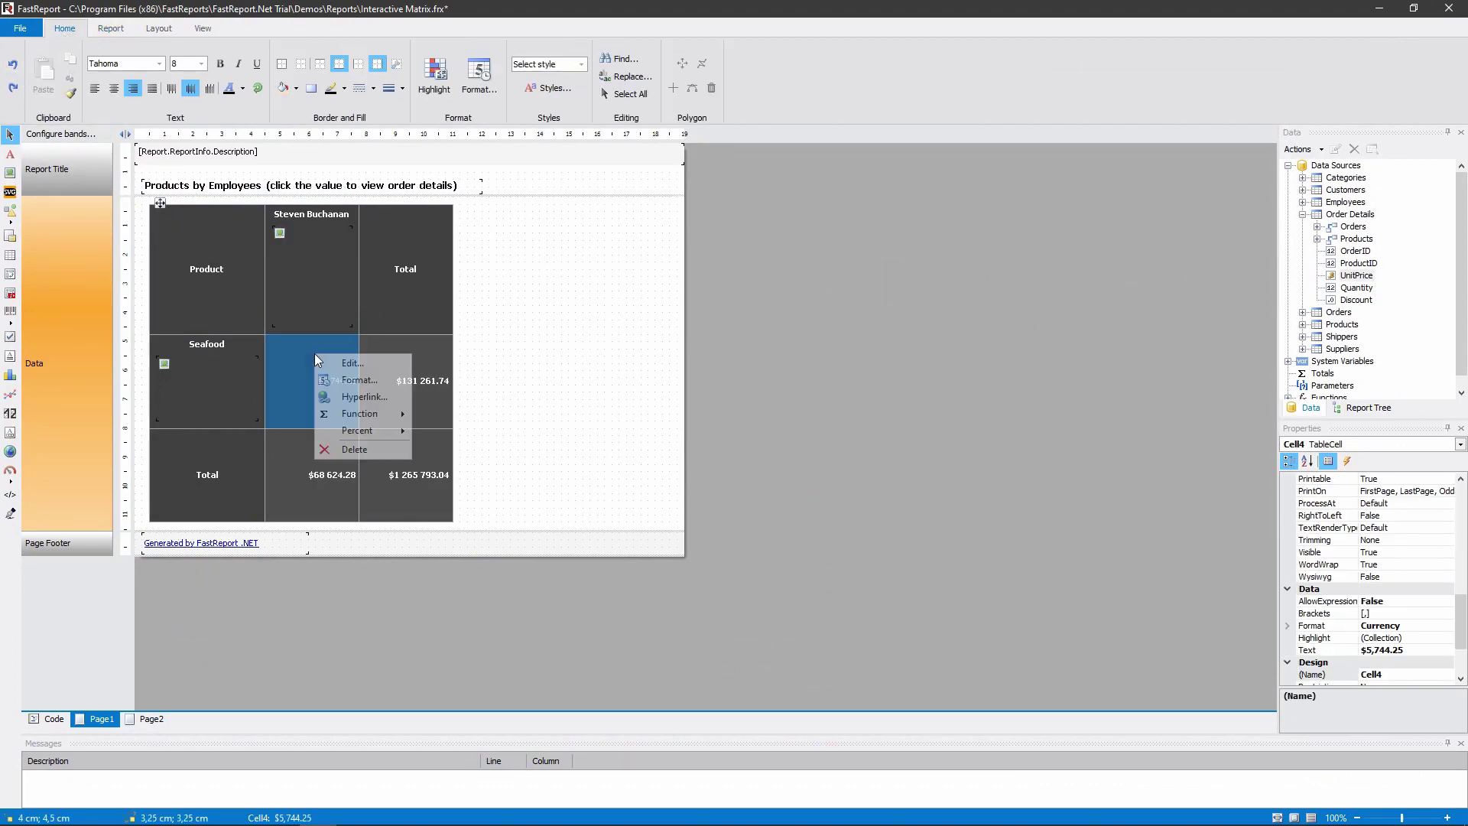
left_click(363, 397)
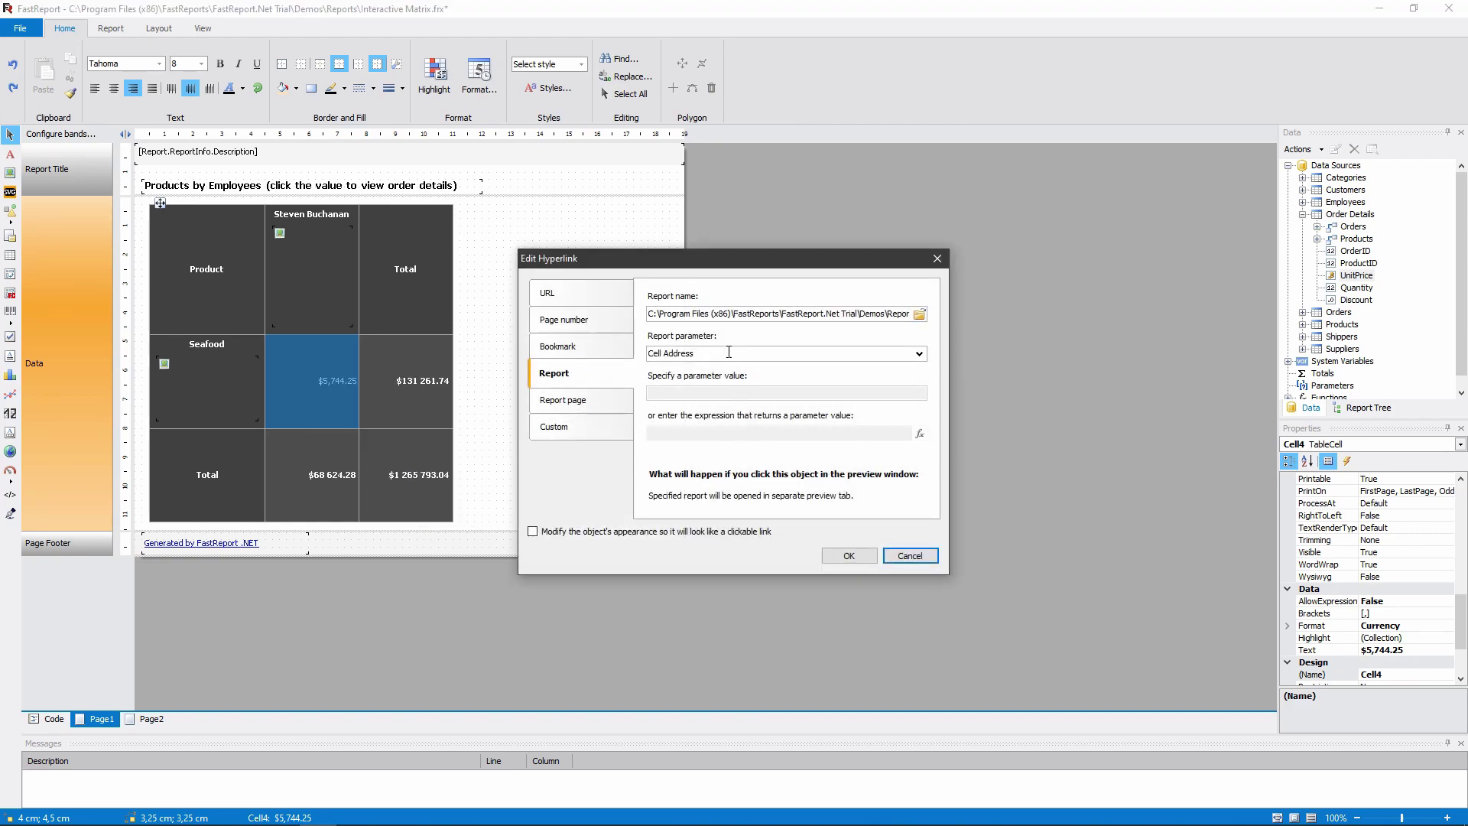
left_click(920, 353)
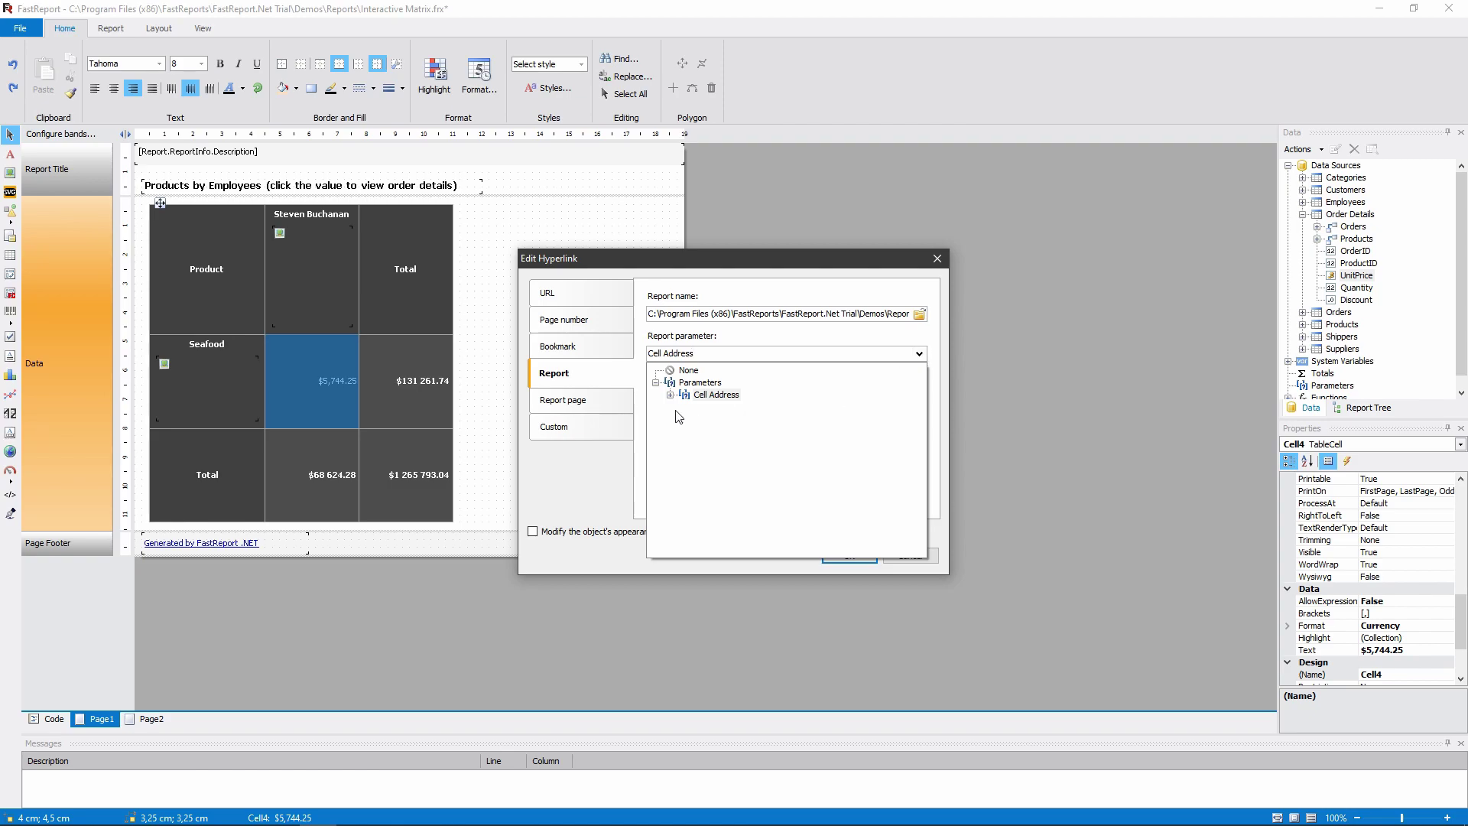
left_click(716, 398)
left_click(670, 395)
left_click(941, 526)
left_click(928, 552)
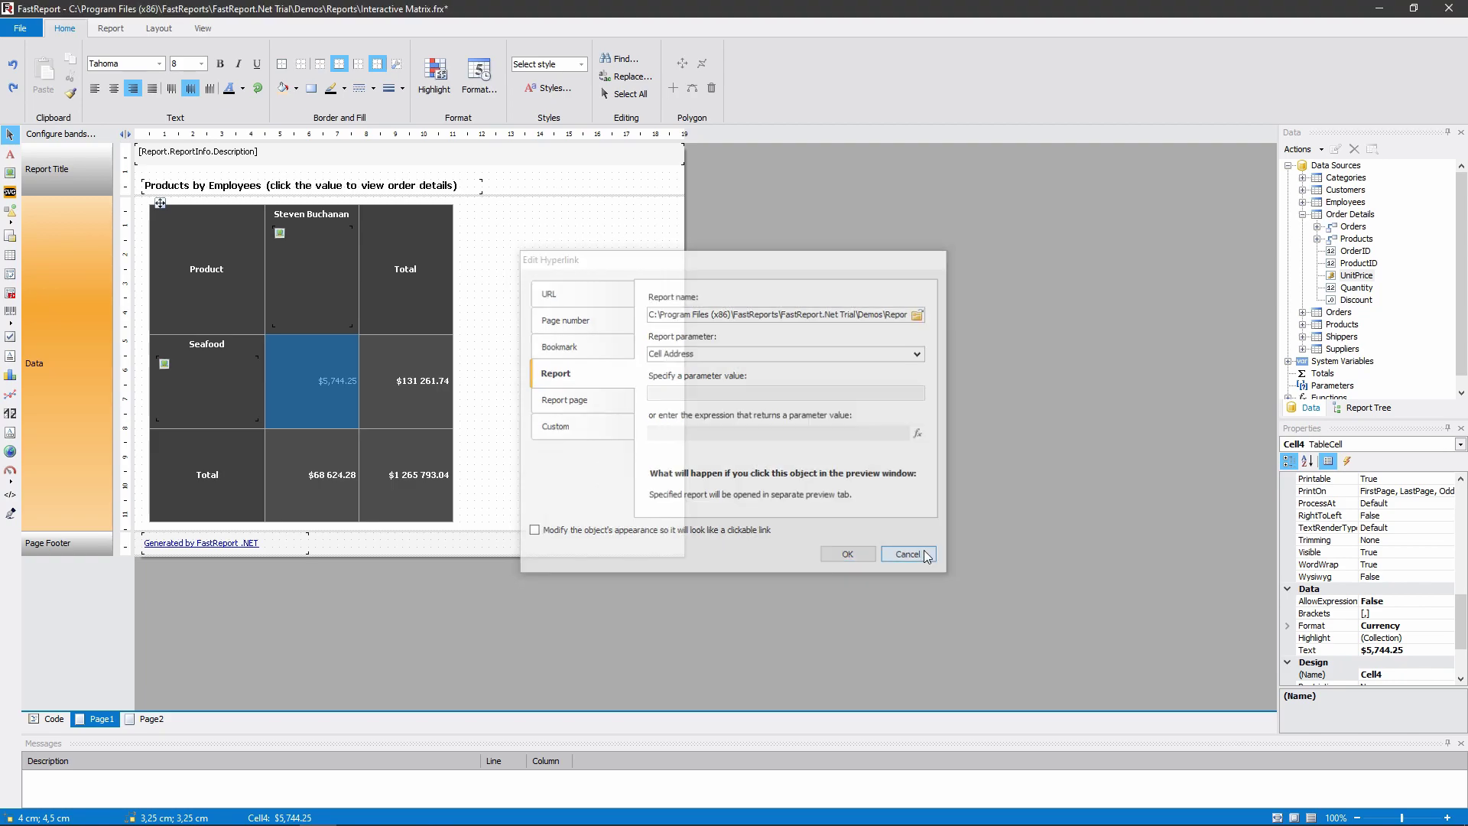
Preview the Interactive Matrix, open one employee's Beverages details report, then close it
left_click(111, 28)
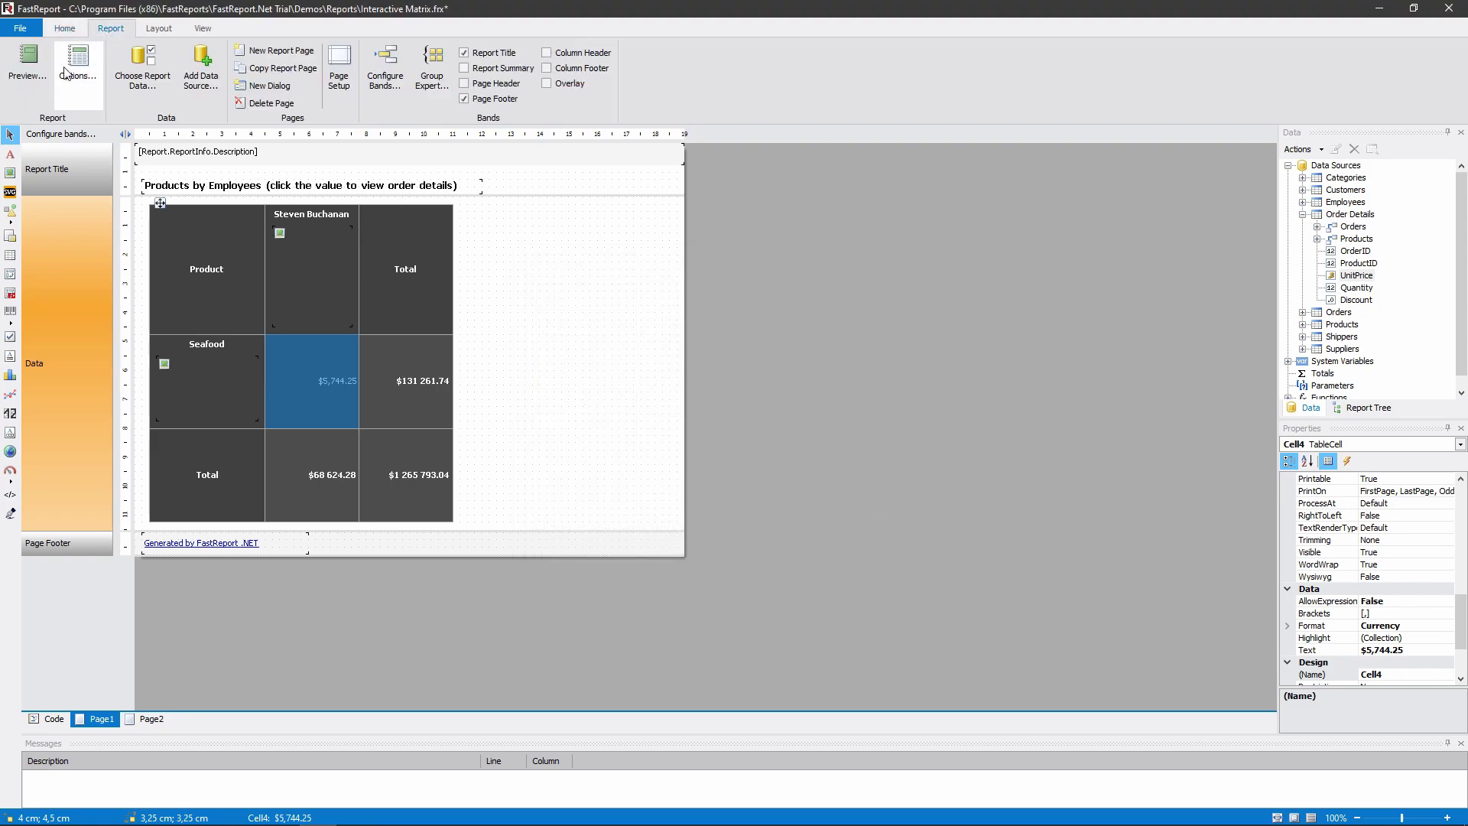
left_click(23, 69)
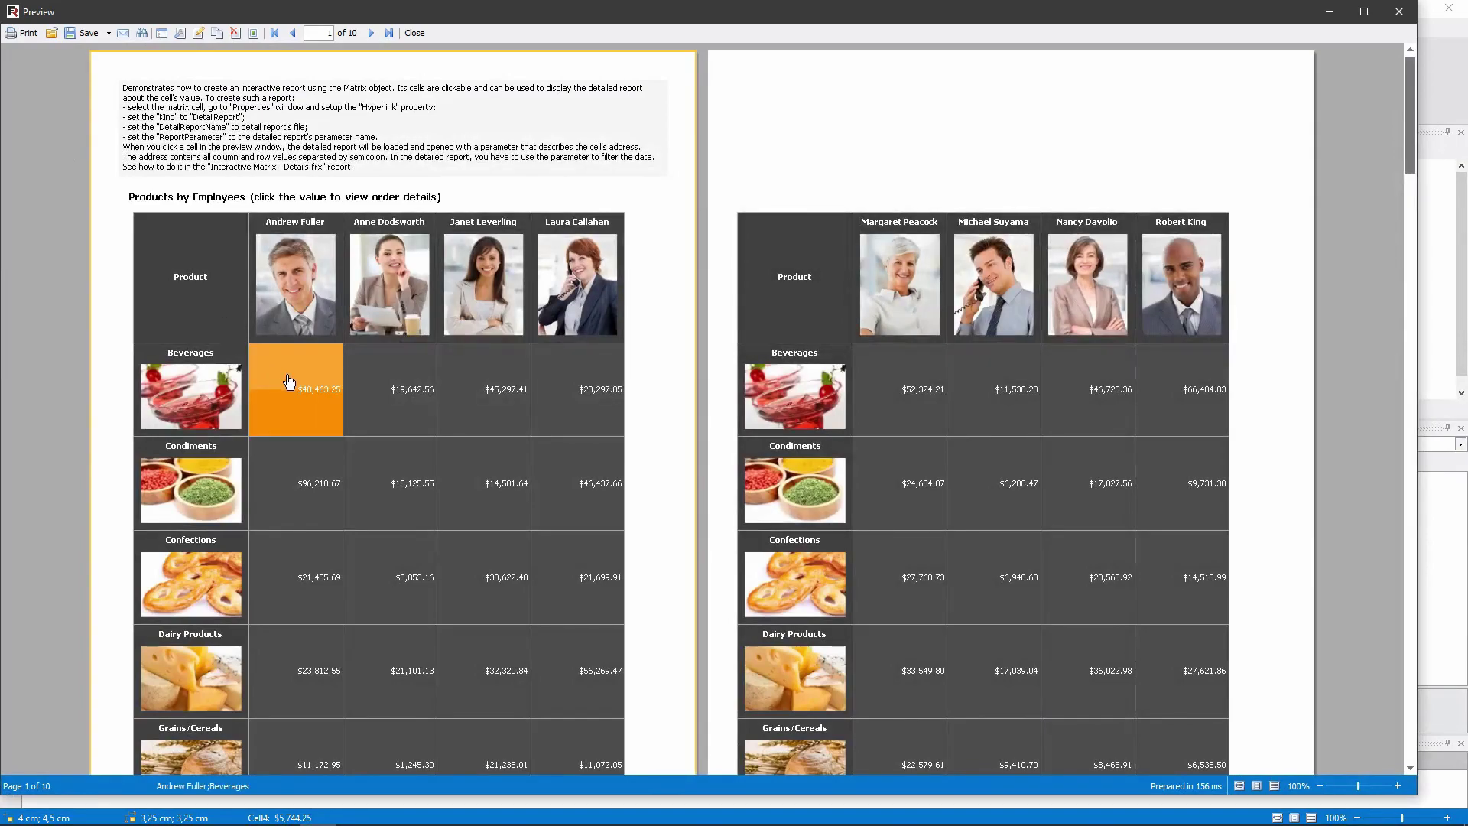
left_click(289, 374)
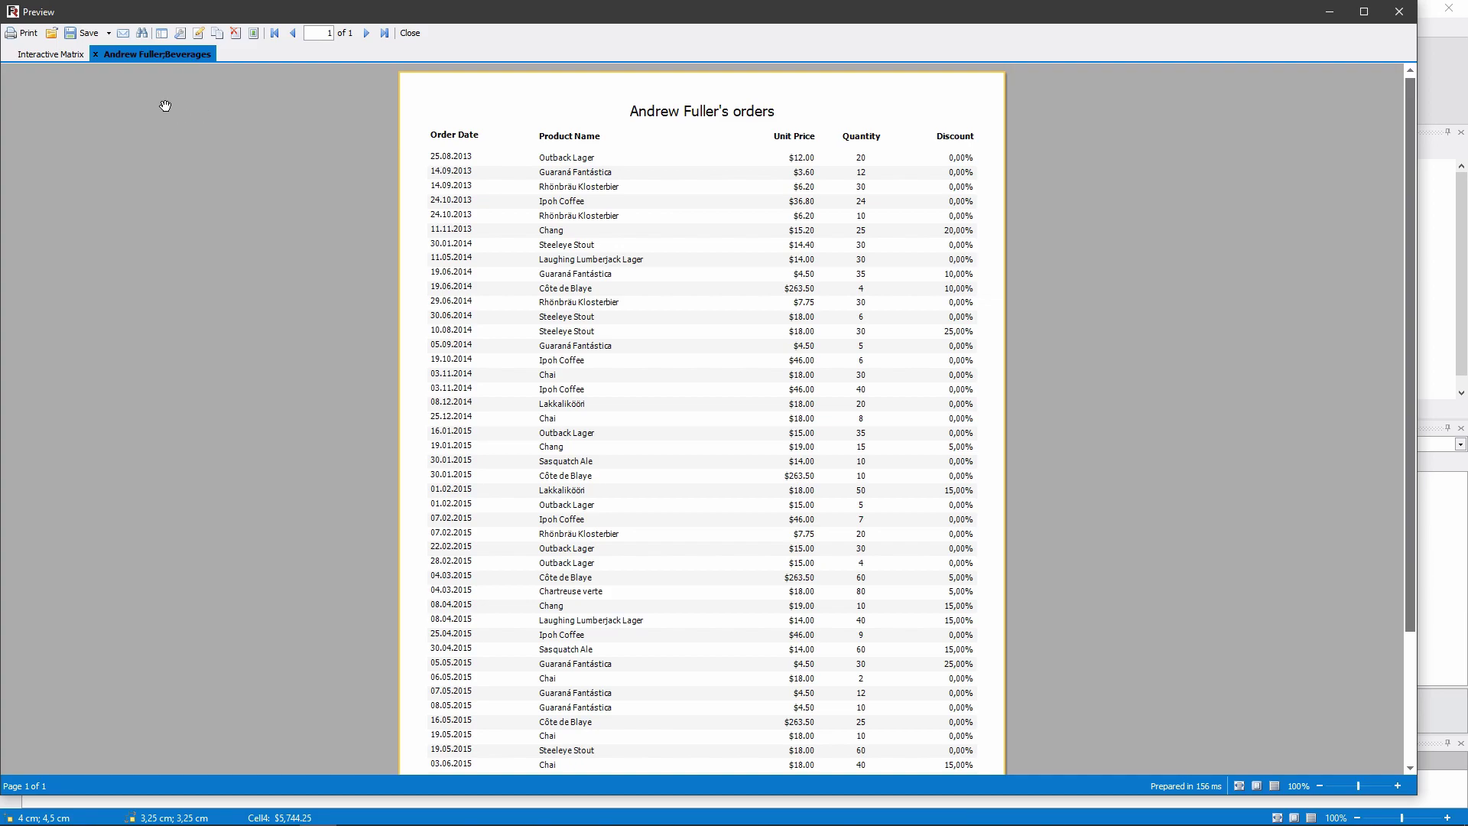
left_click(94, 54)
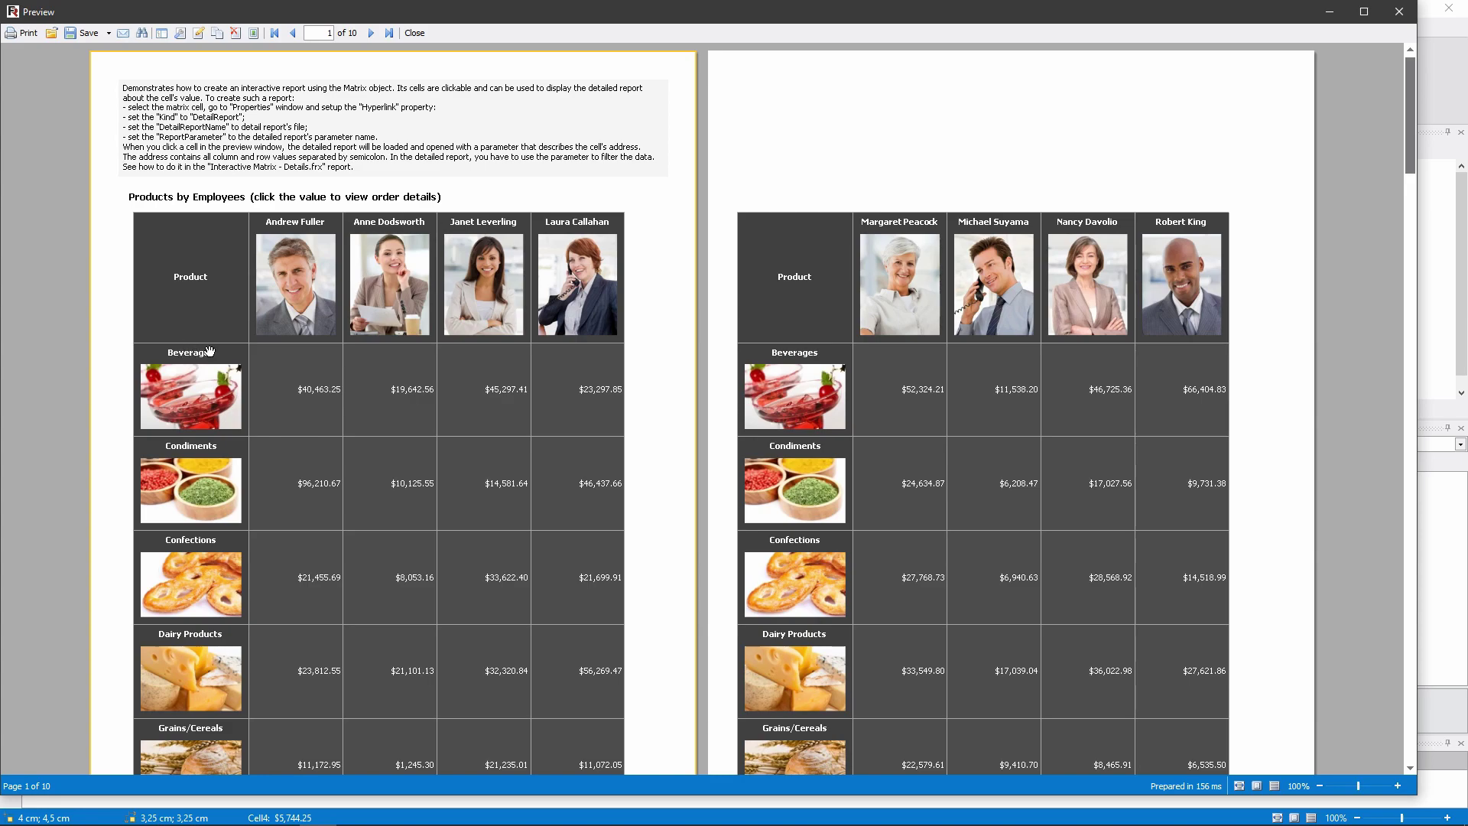
key("alt+Tab")
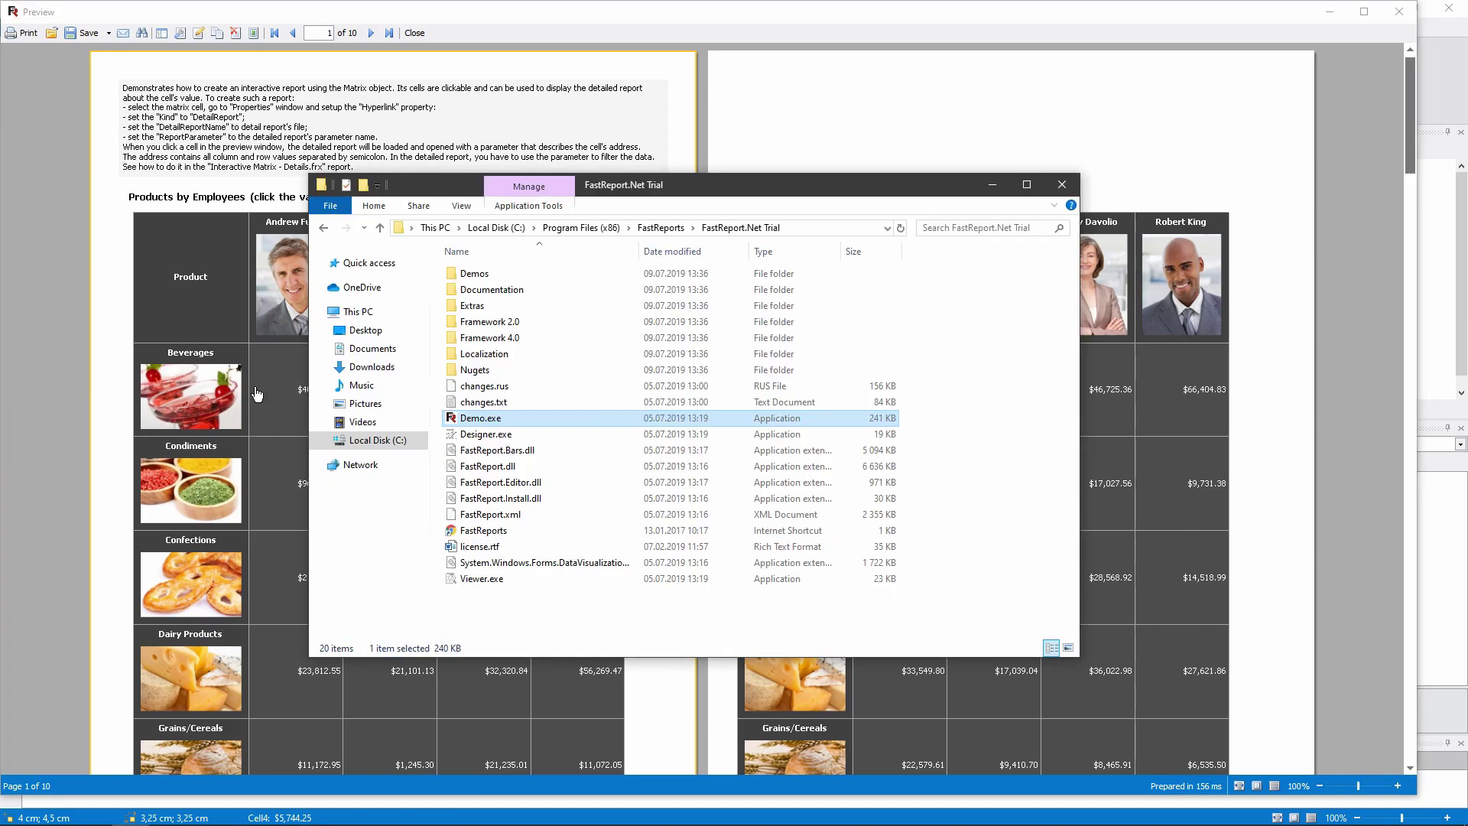
Open 'Interactive Matrix - Details.frx' from the Demos\Reports folder in File Explorer
double_click(474, 274)
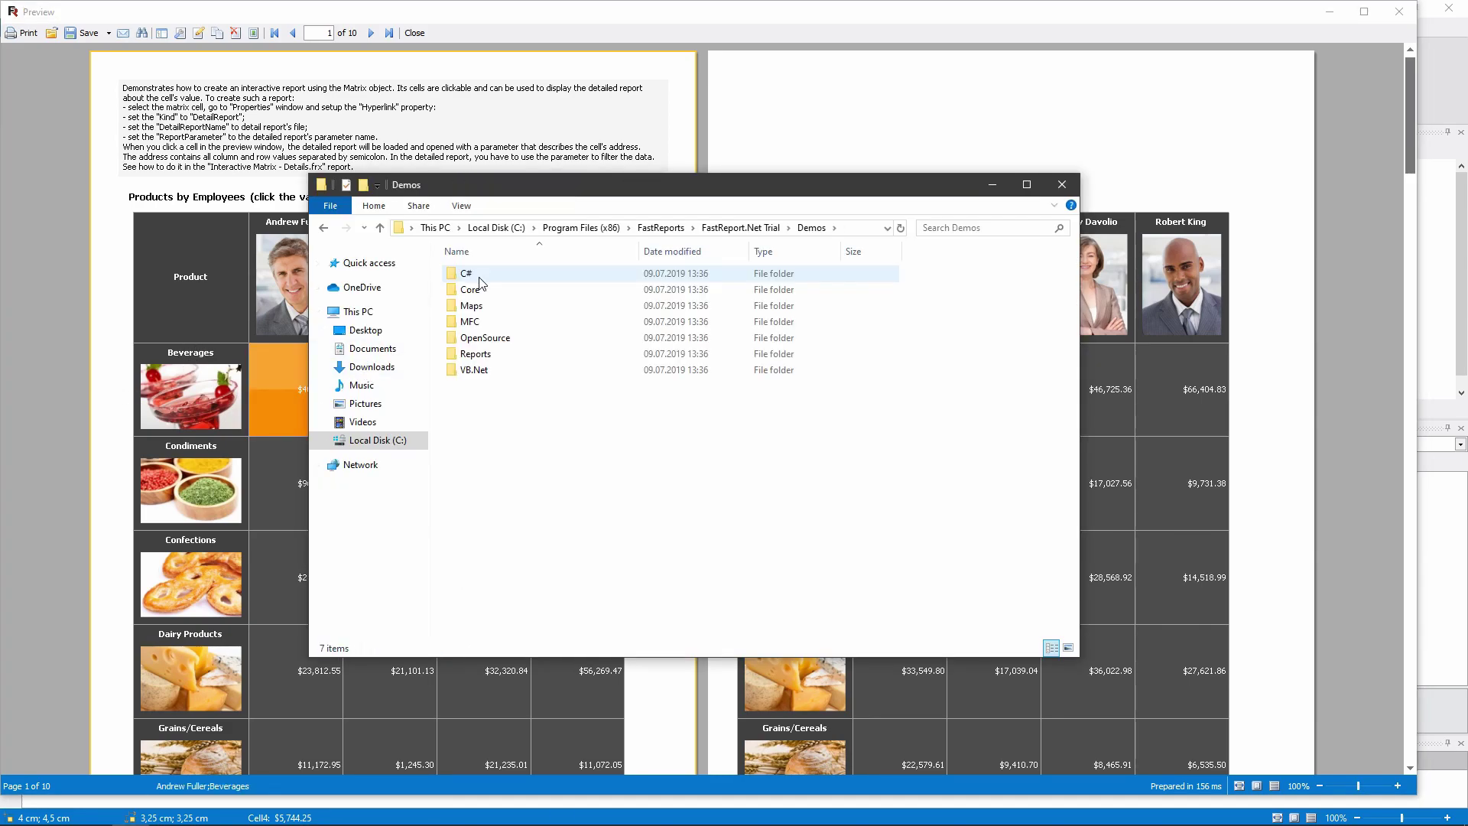
double_click(476, 354)
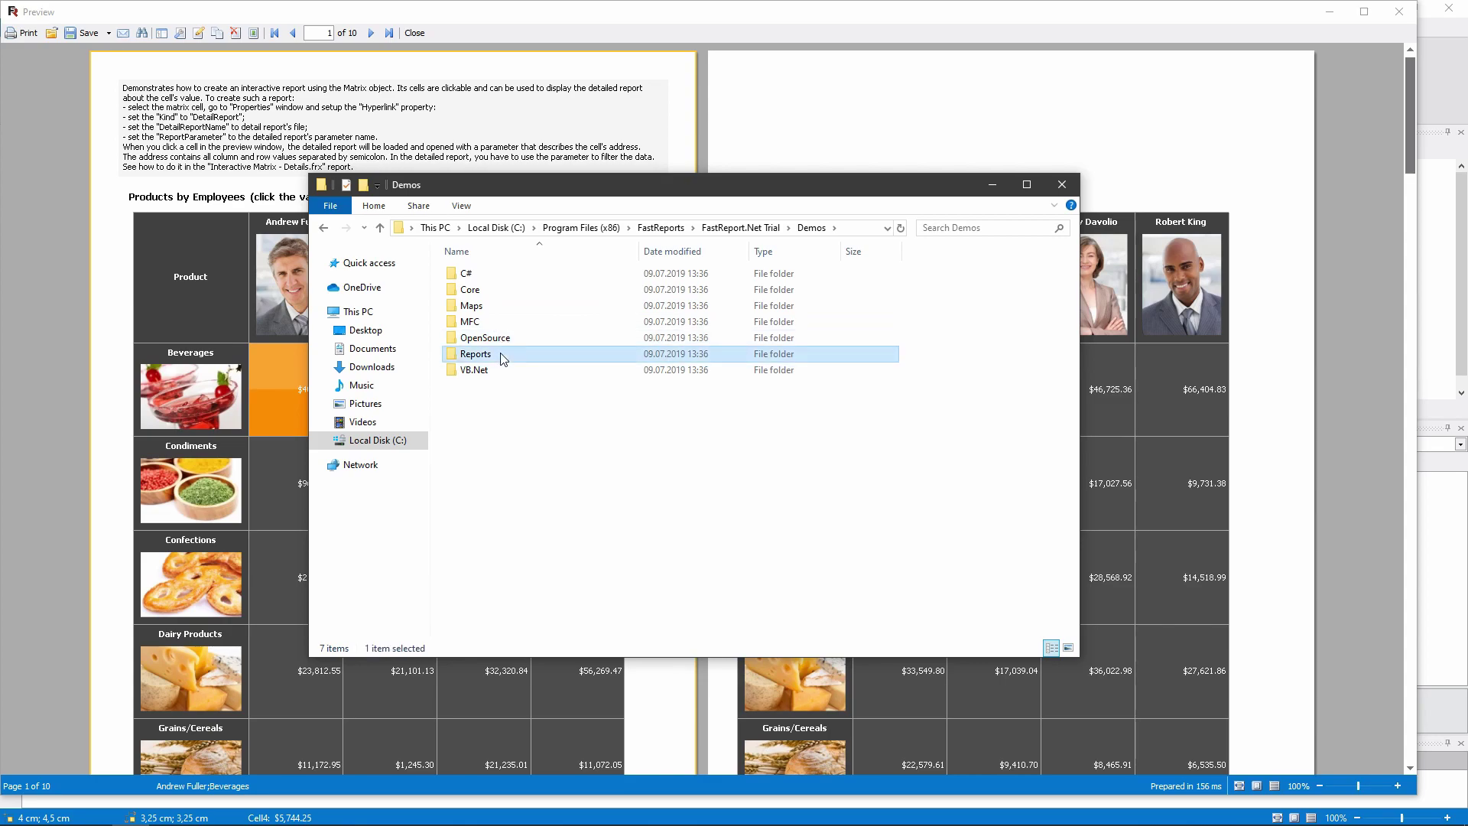
scroll(505, 360, "down", 9)
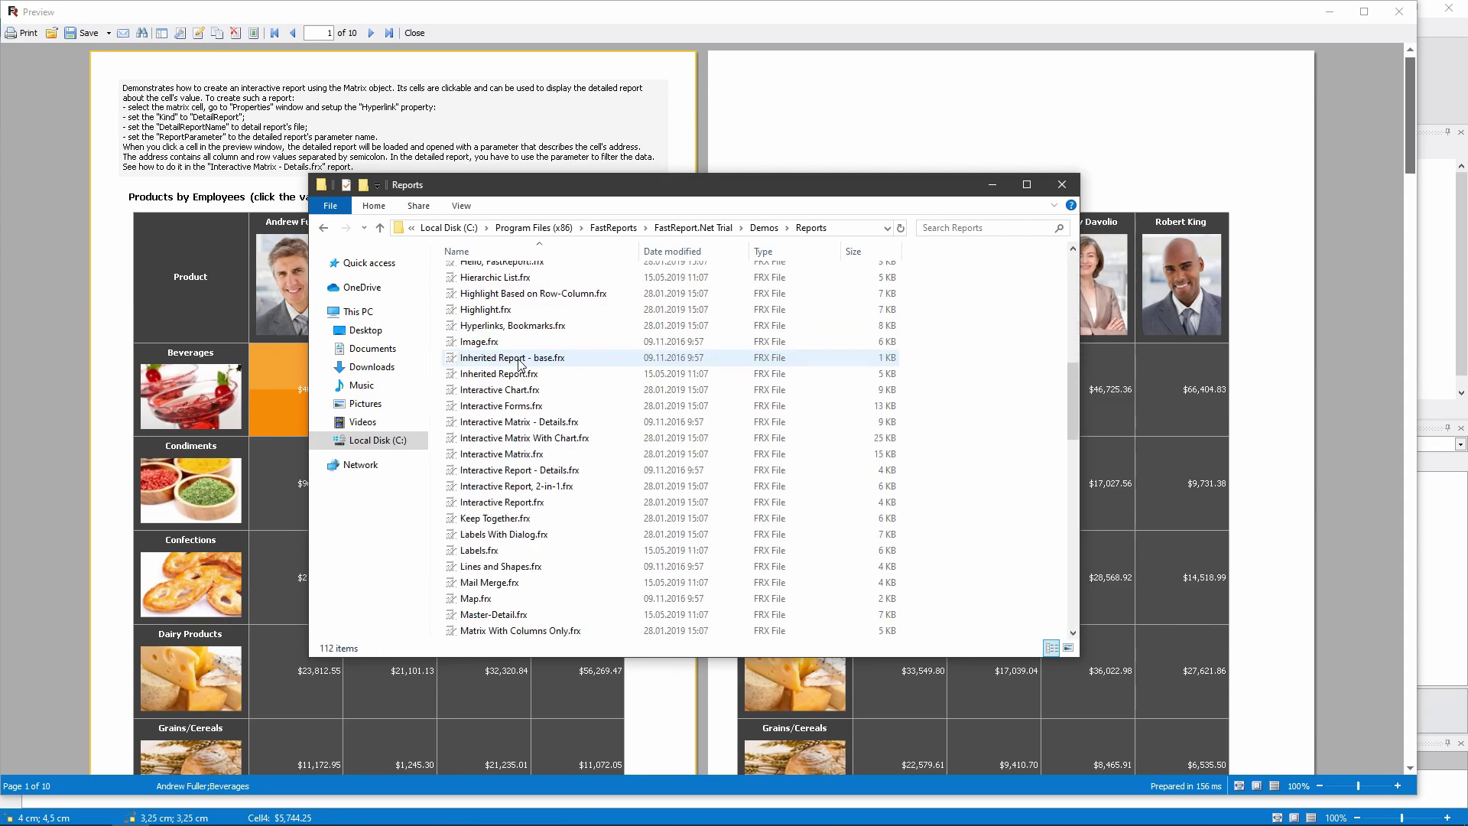
left_click(568, 425)
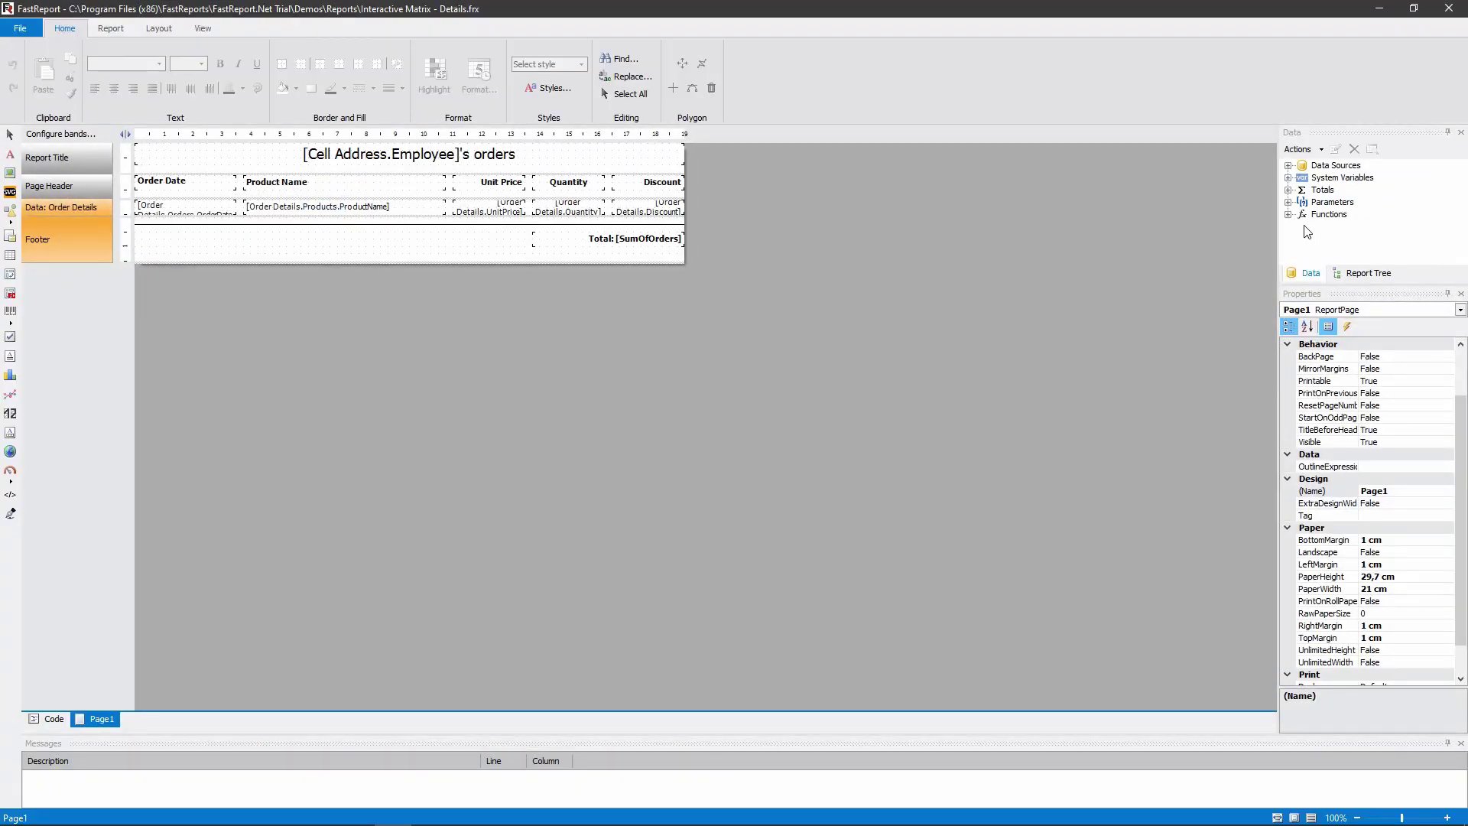
Expand Parameters and Cell Address in the Data panel, then add a new test parameter
left_click(1288, 202)
left_click(1303, 214)
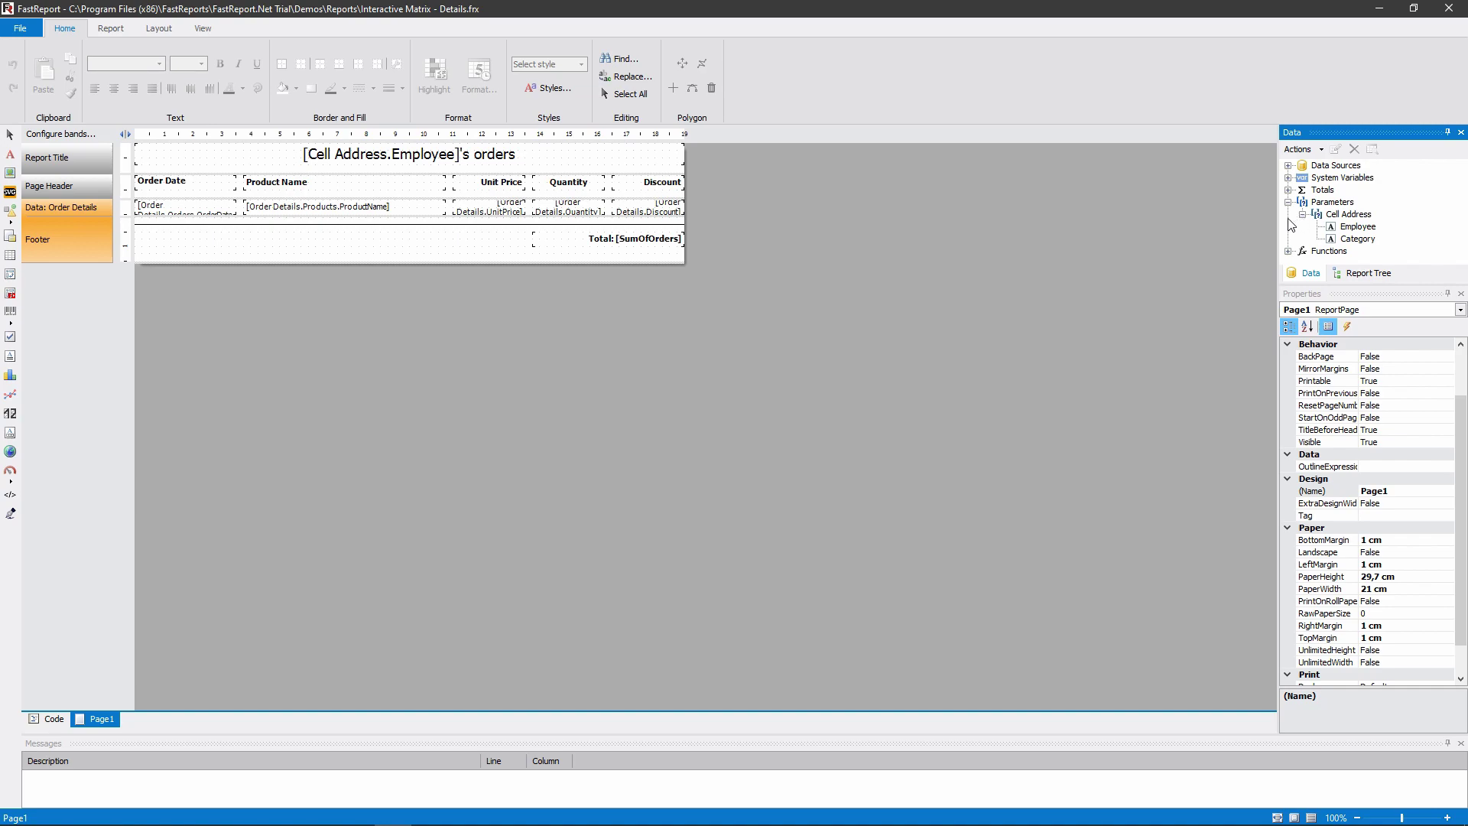
right_click(1324, 202)
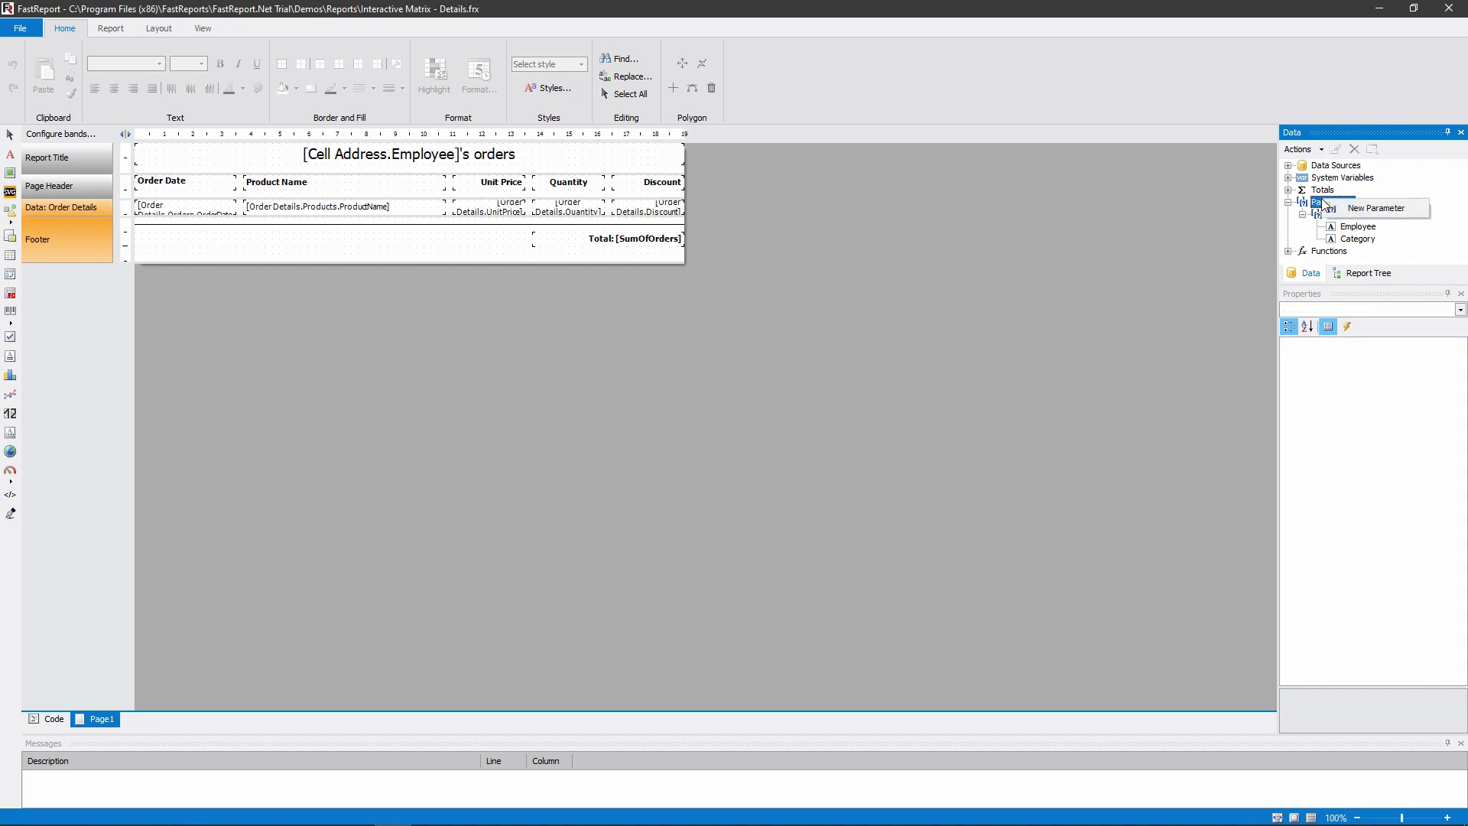
left_click(1369, 208)
Add child parameters such as Parameter1, then delete the temporary Parameter node
right_click(1352, 253)
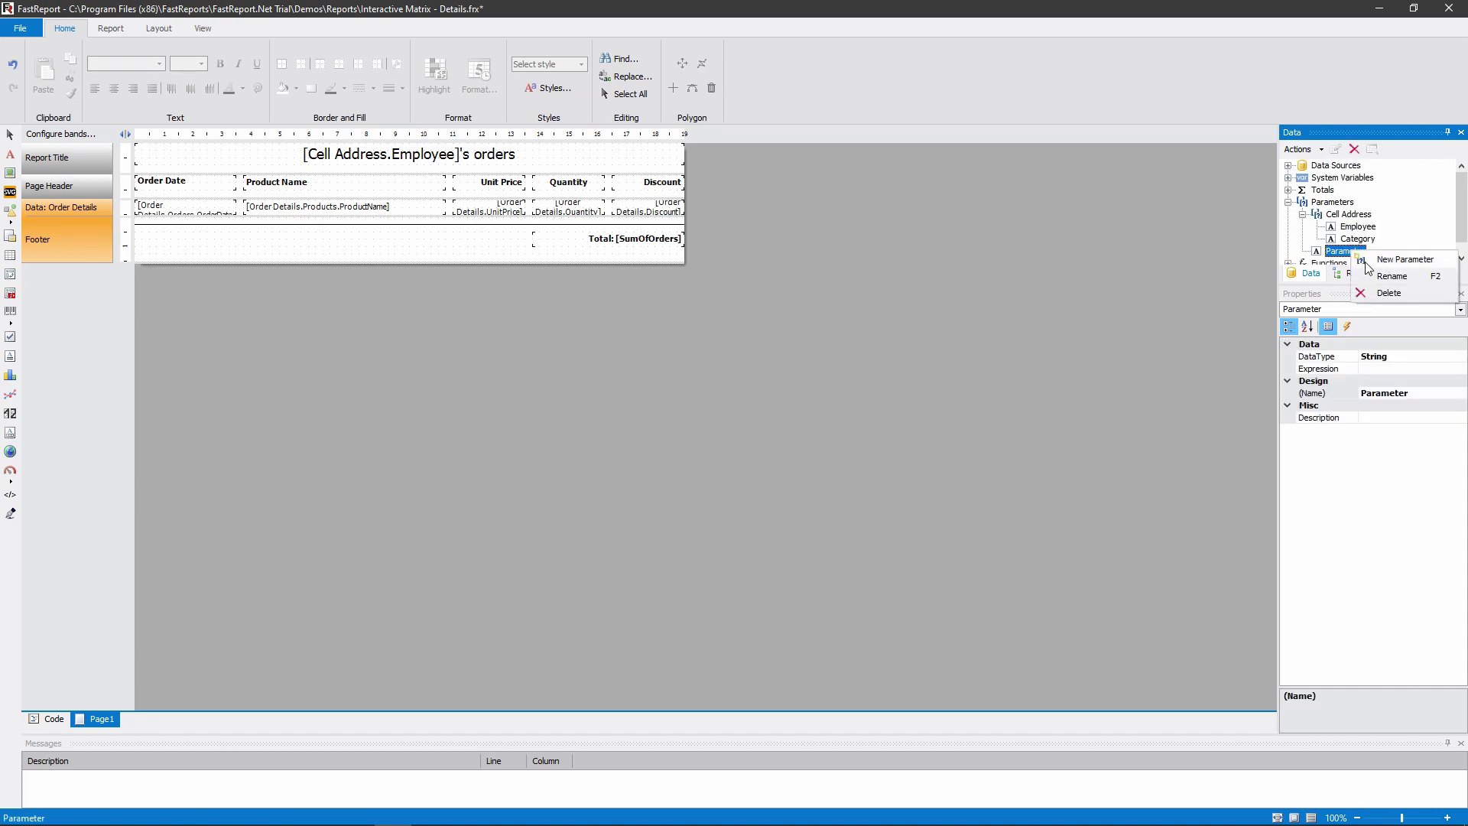
left_click(1361, 260)
right_click(1345, 240)
left_click(1351, 249)
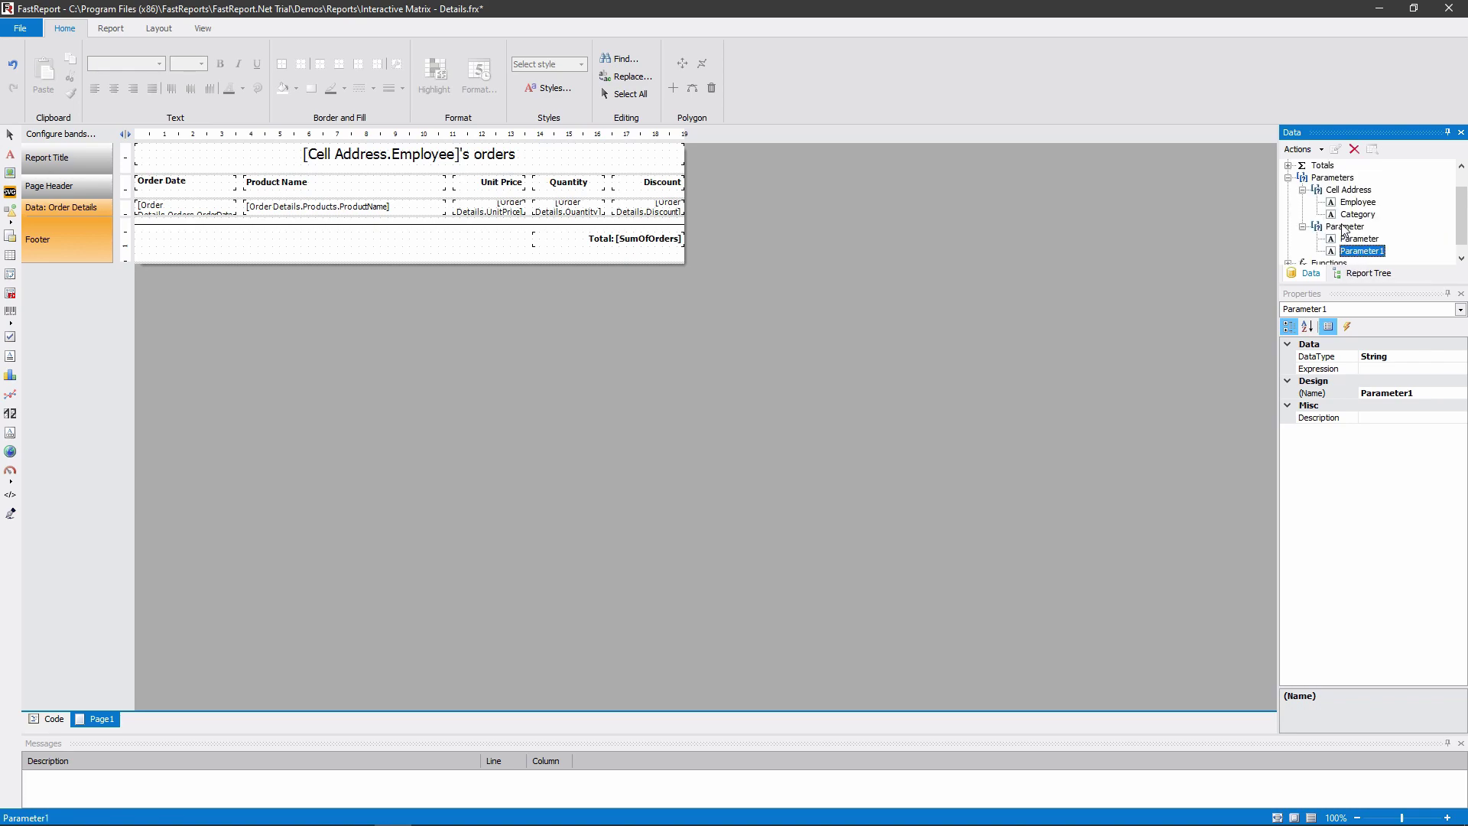
left_click(1344, 228)
left_click(1354, 149)
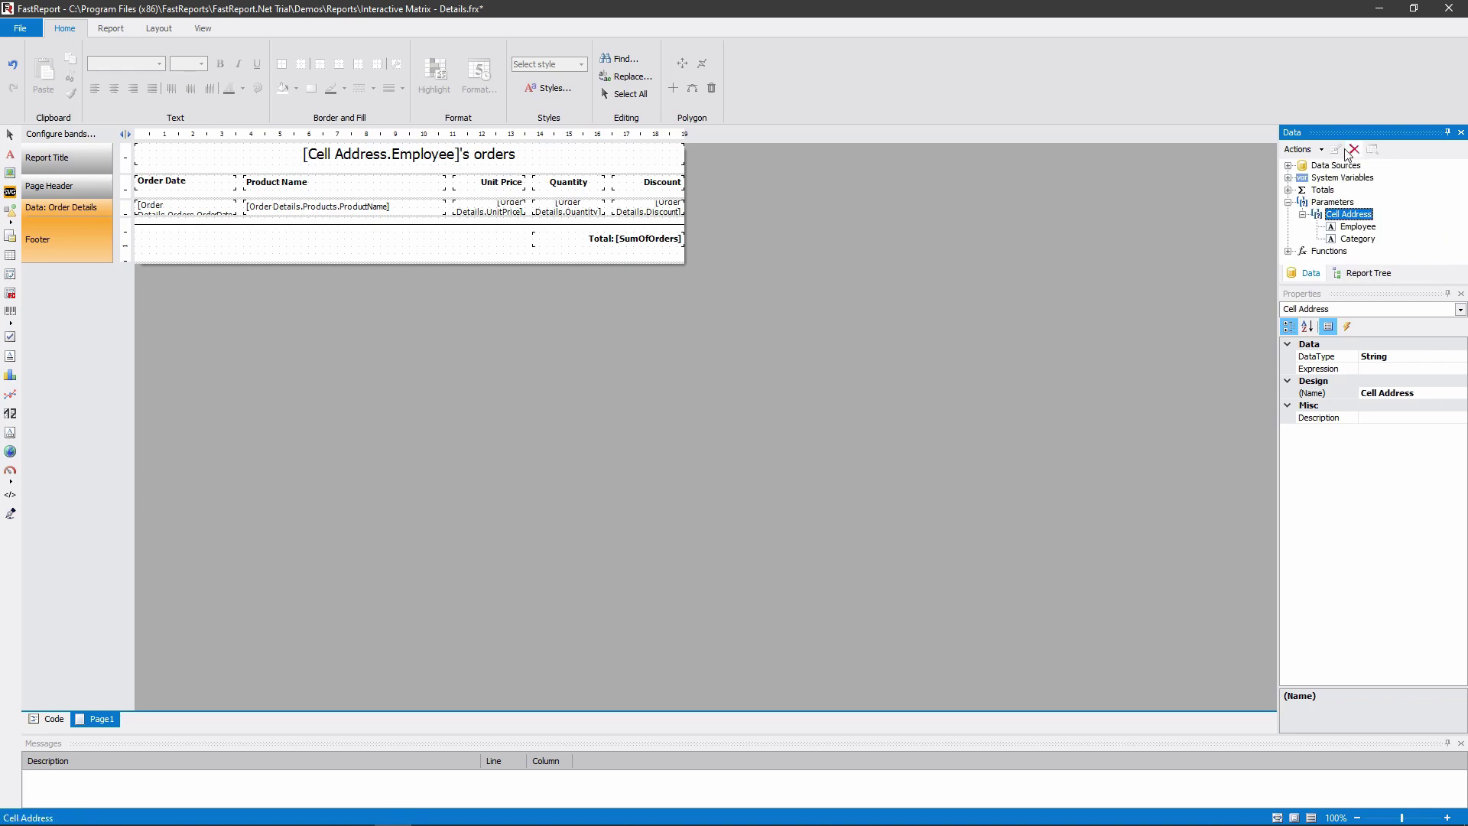
left_click(1268, 221)
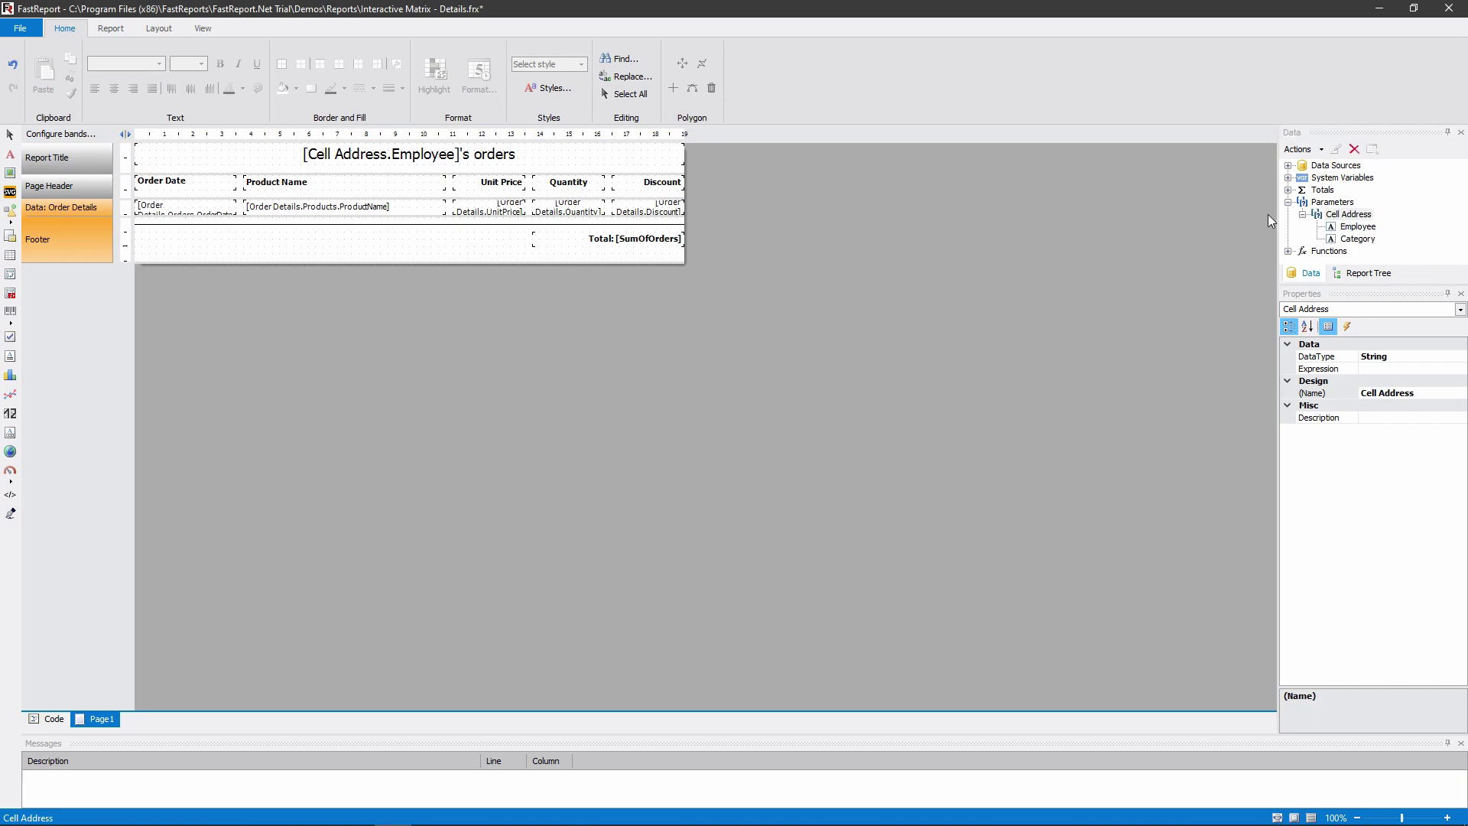
Open the Order Details band's Filter settings and its full filter expression
right_click(63, 208)
left_click(95, 237)
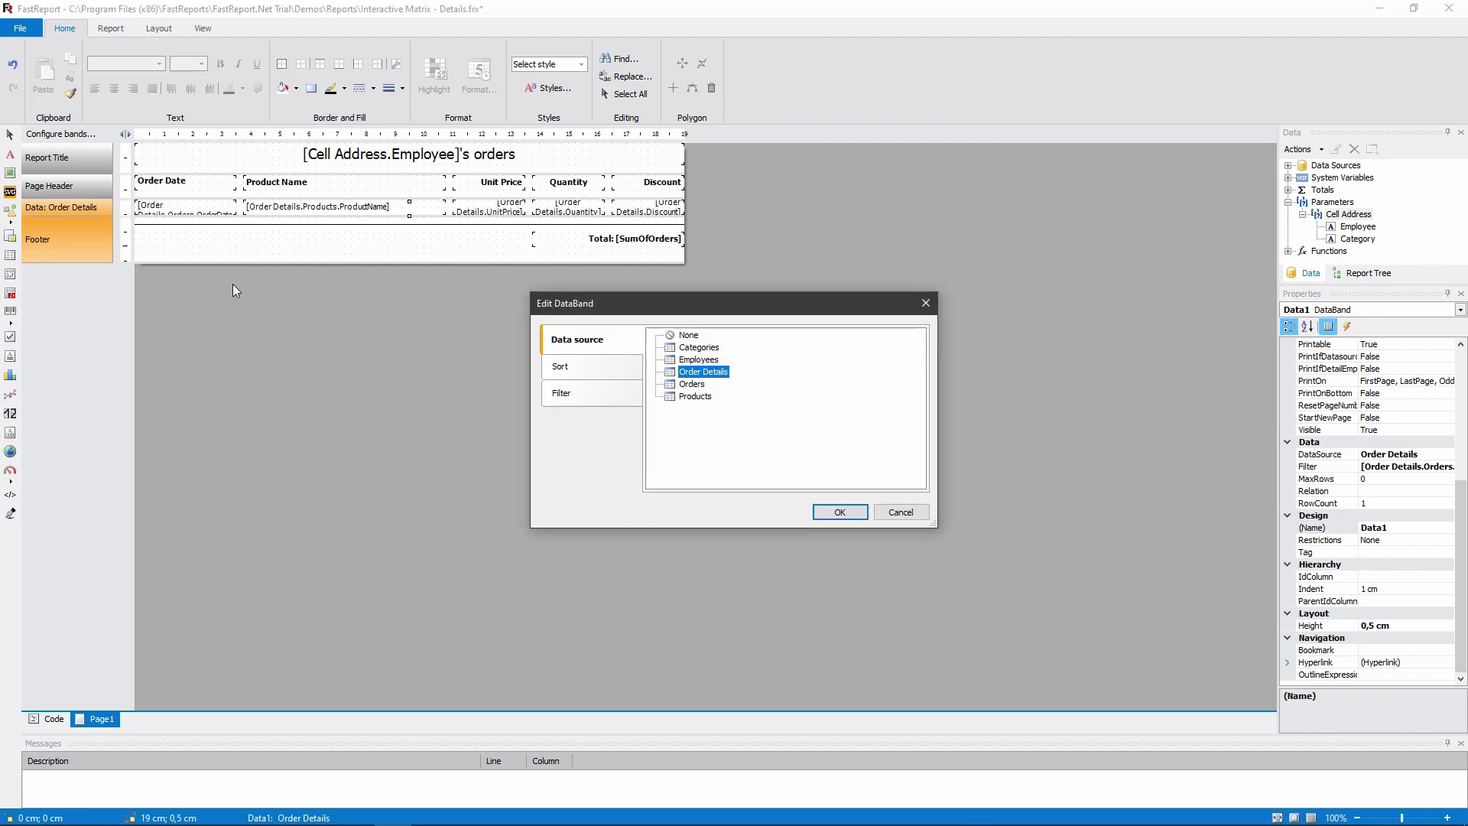
left_click(594, 393)
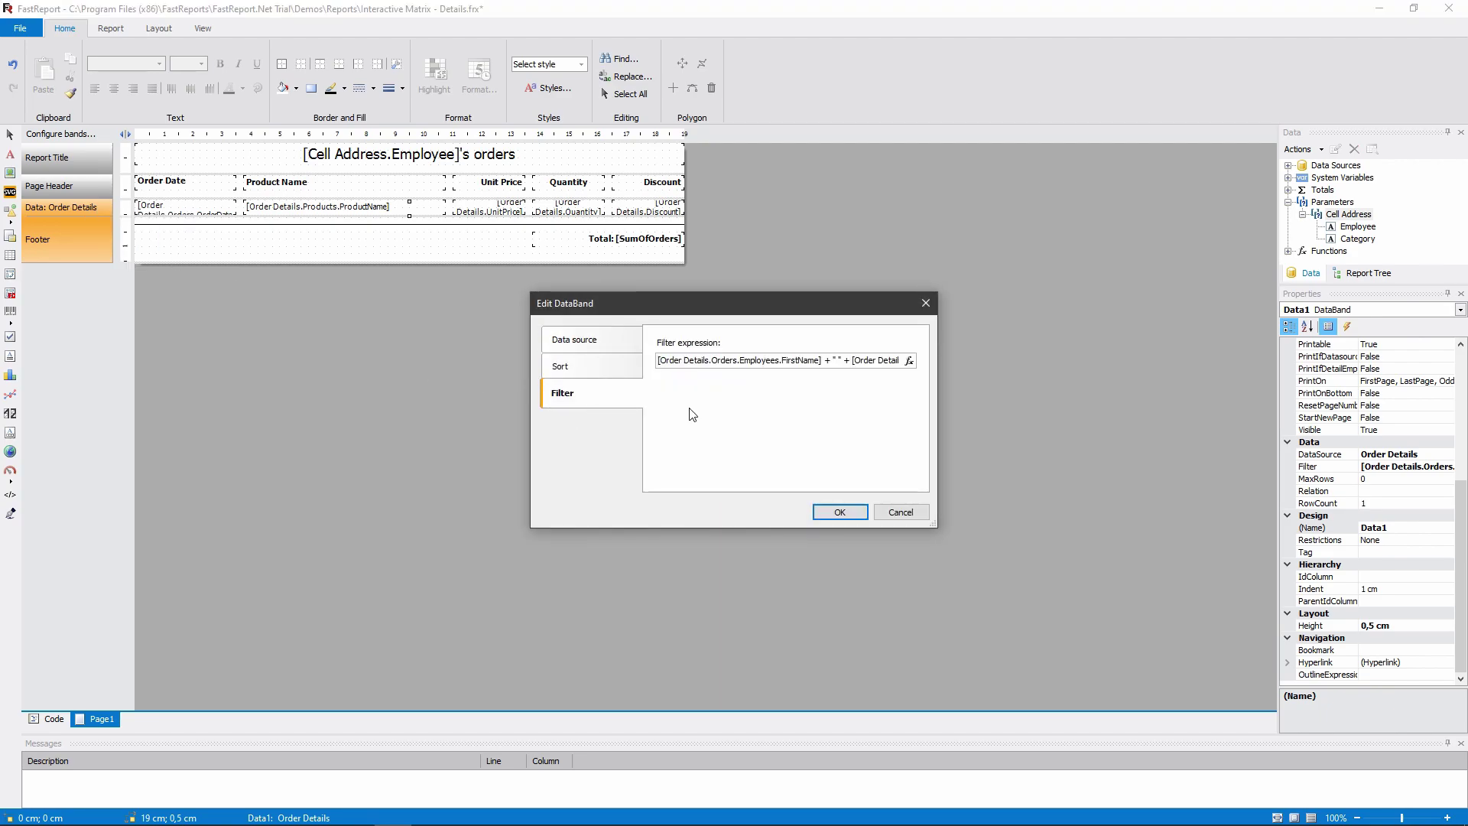
left_click(910, 360)
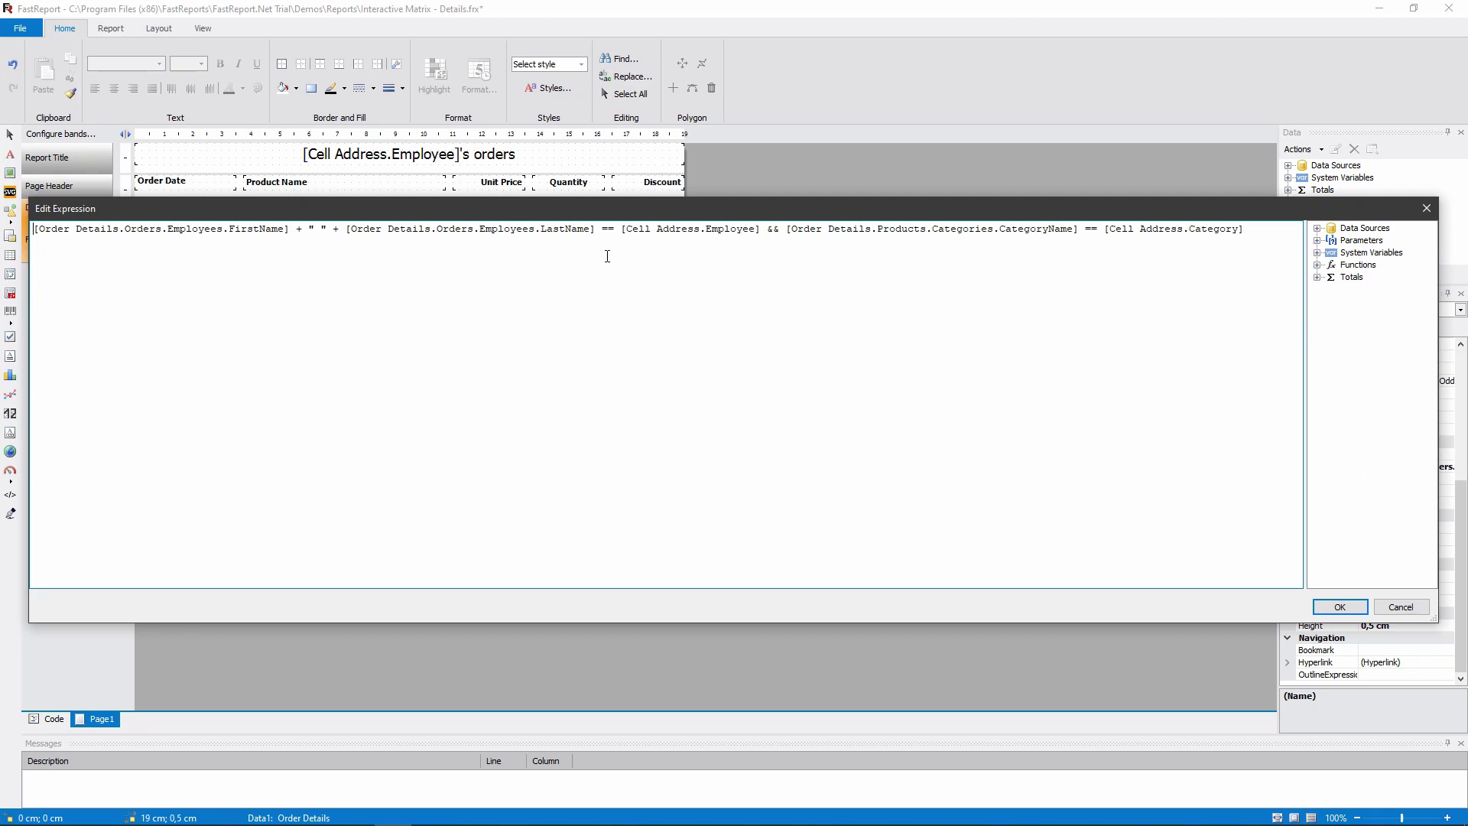
Highlight the employee full-name, Cell Address.Employee and category-name conditions, then cancel the editor
left_click_drag(595, 228, 28, 298)
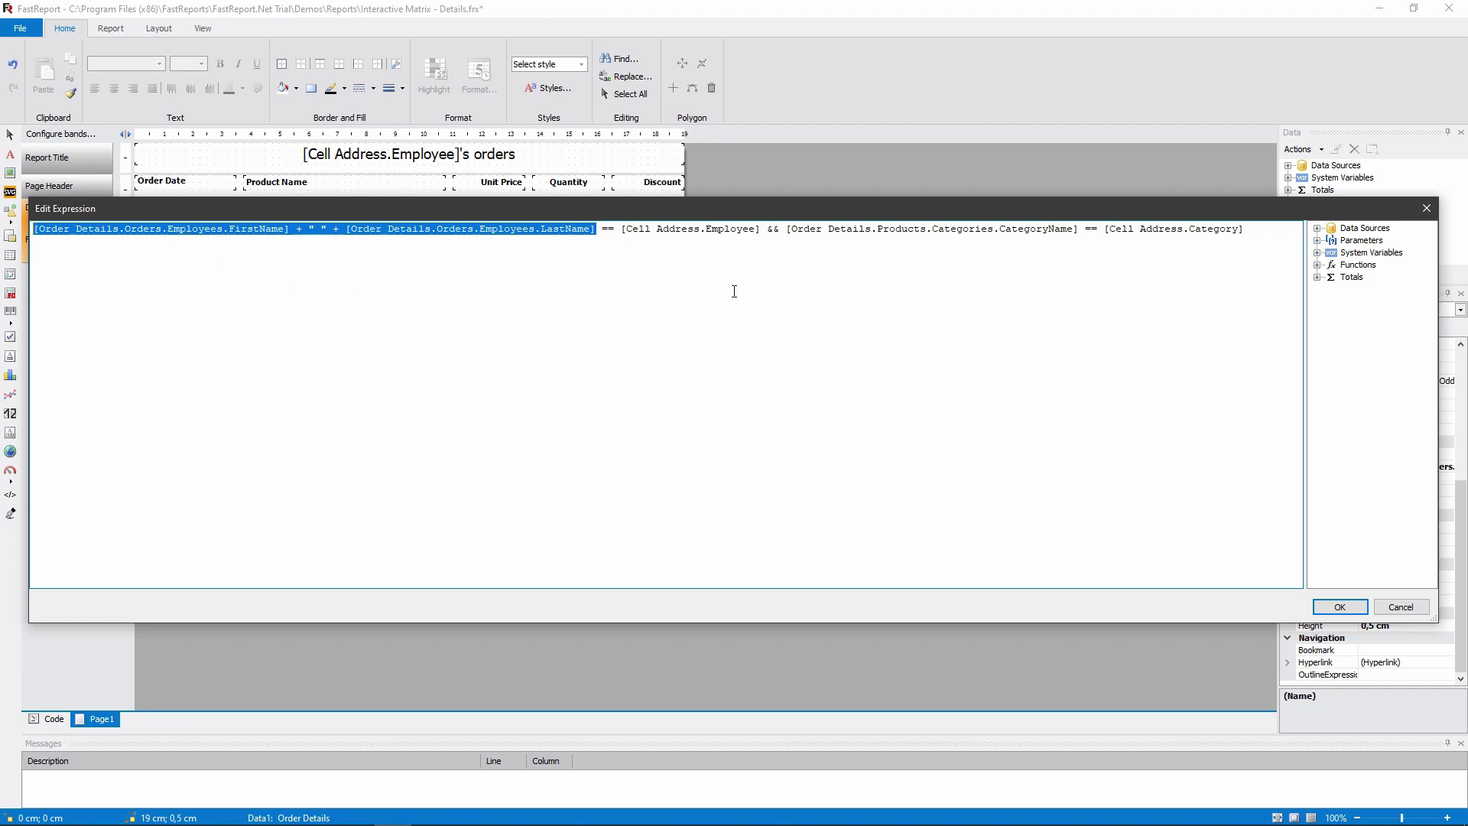
left_click(673, 312)
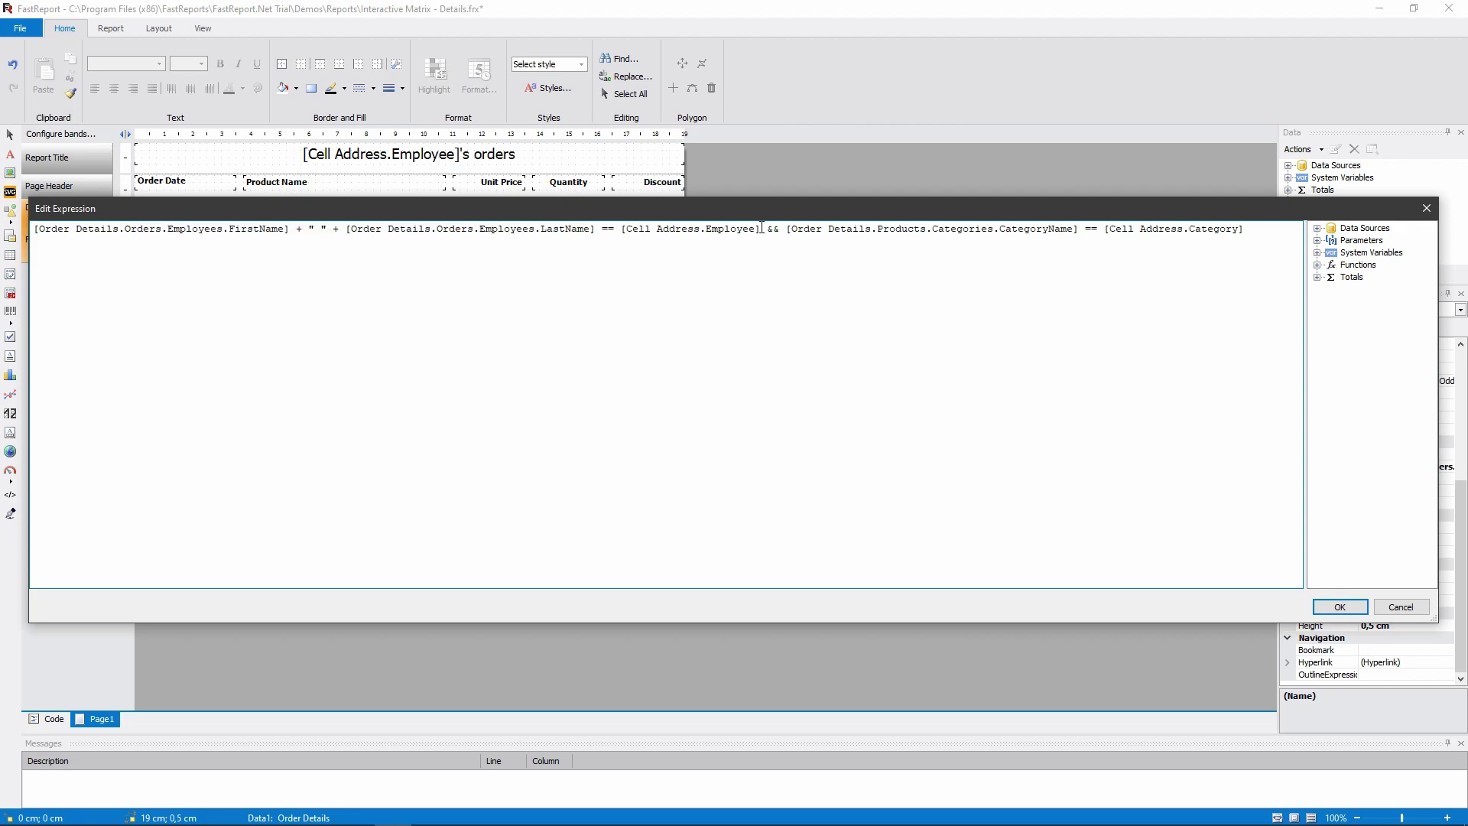
left_click_drag(761, 227, 623, 222)
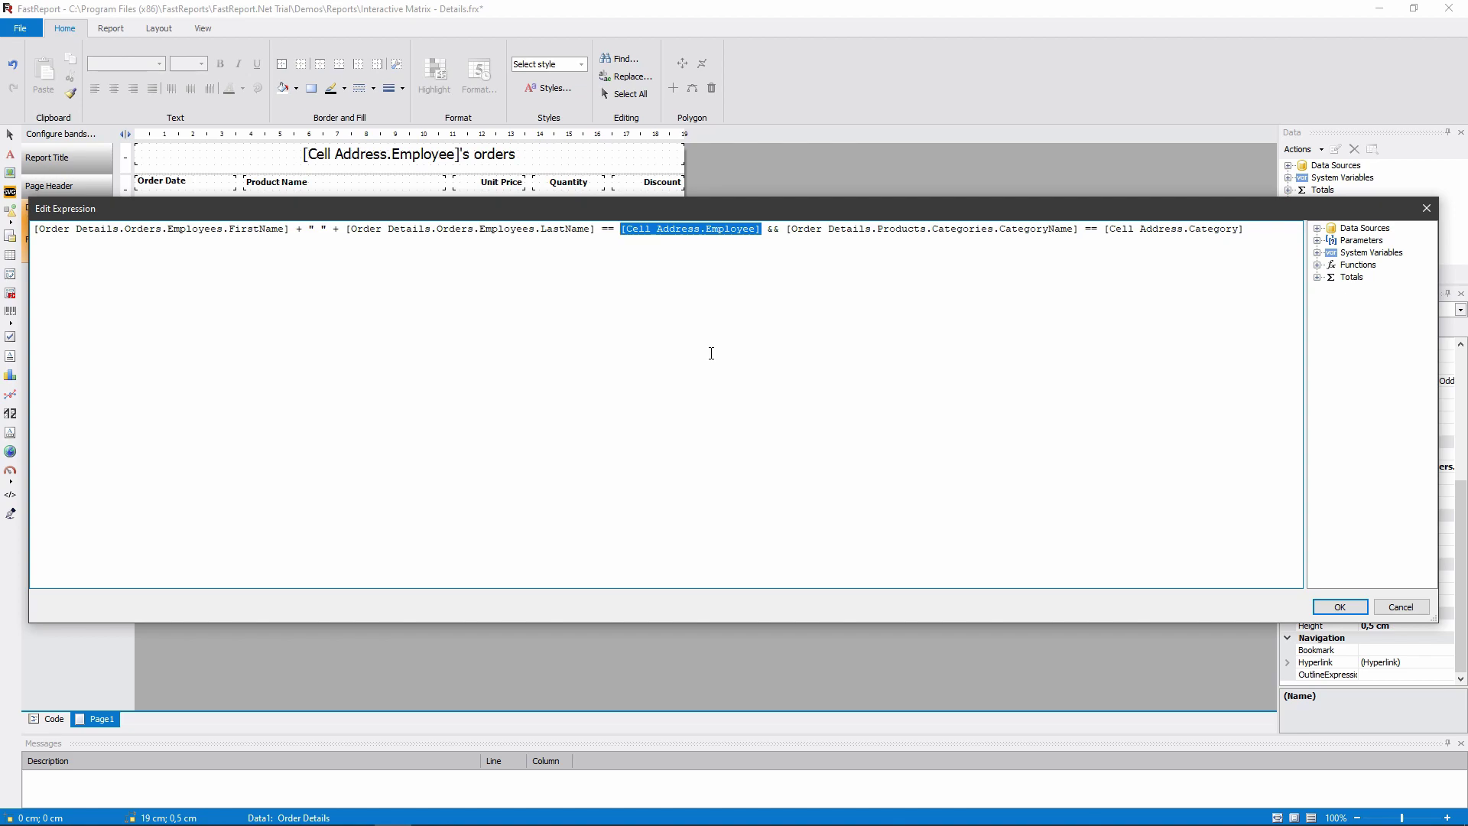
left_click_drag(596, 229, 33, 260)
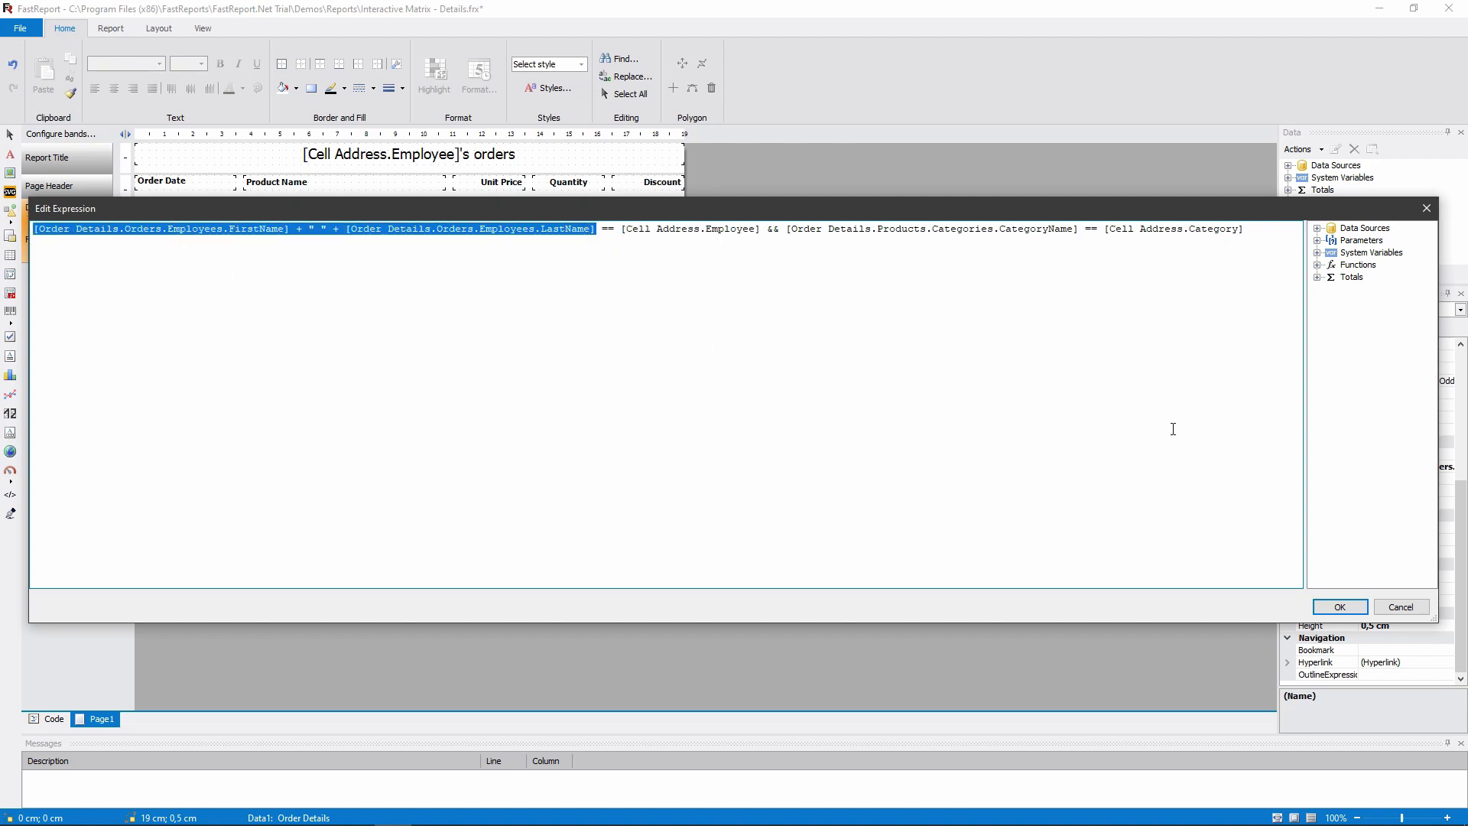
left_click(1285, 423)
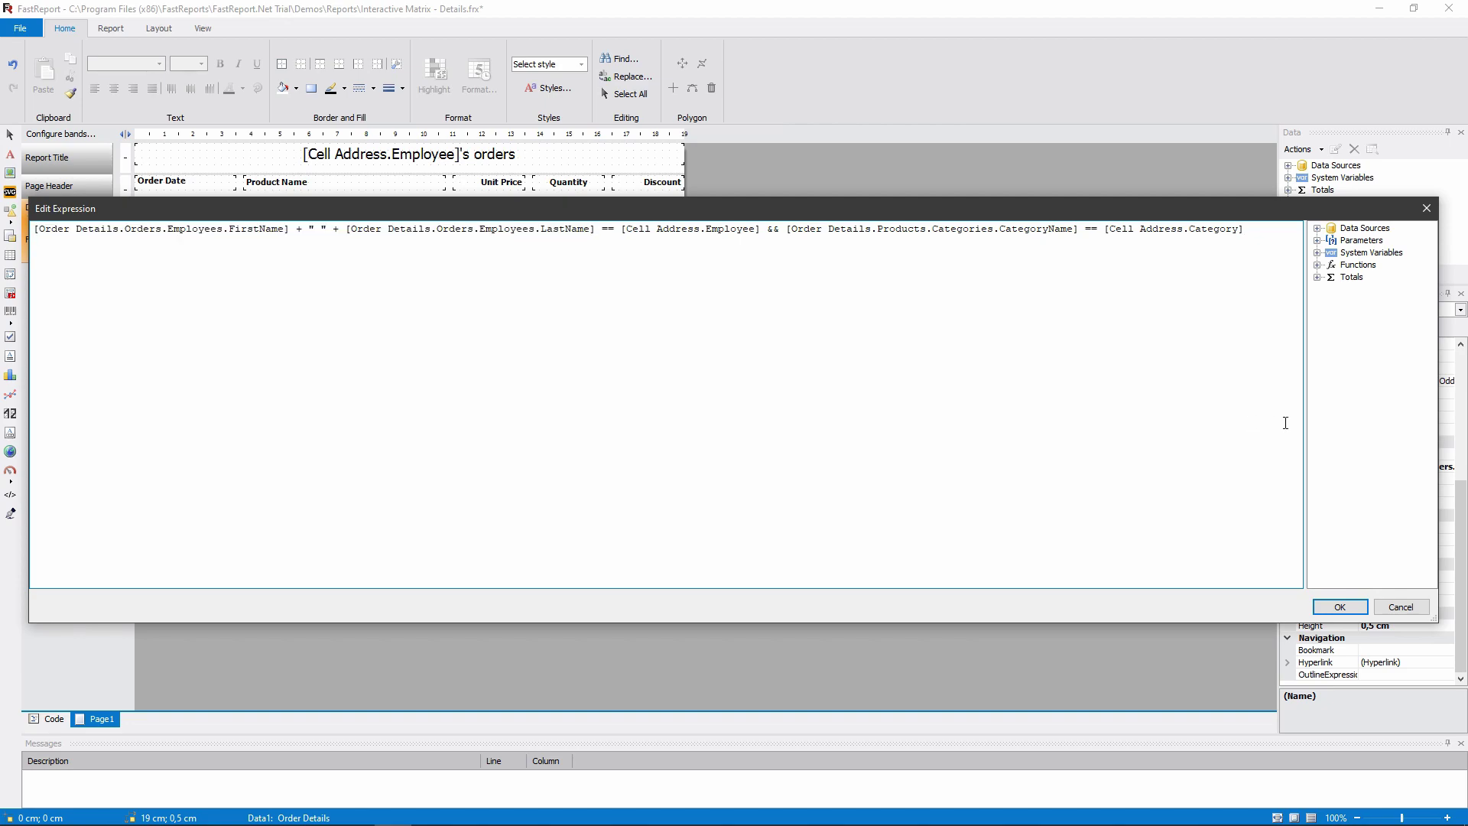
left_click_drag(1259, 258, 789, 260)
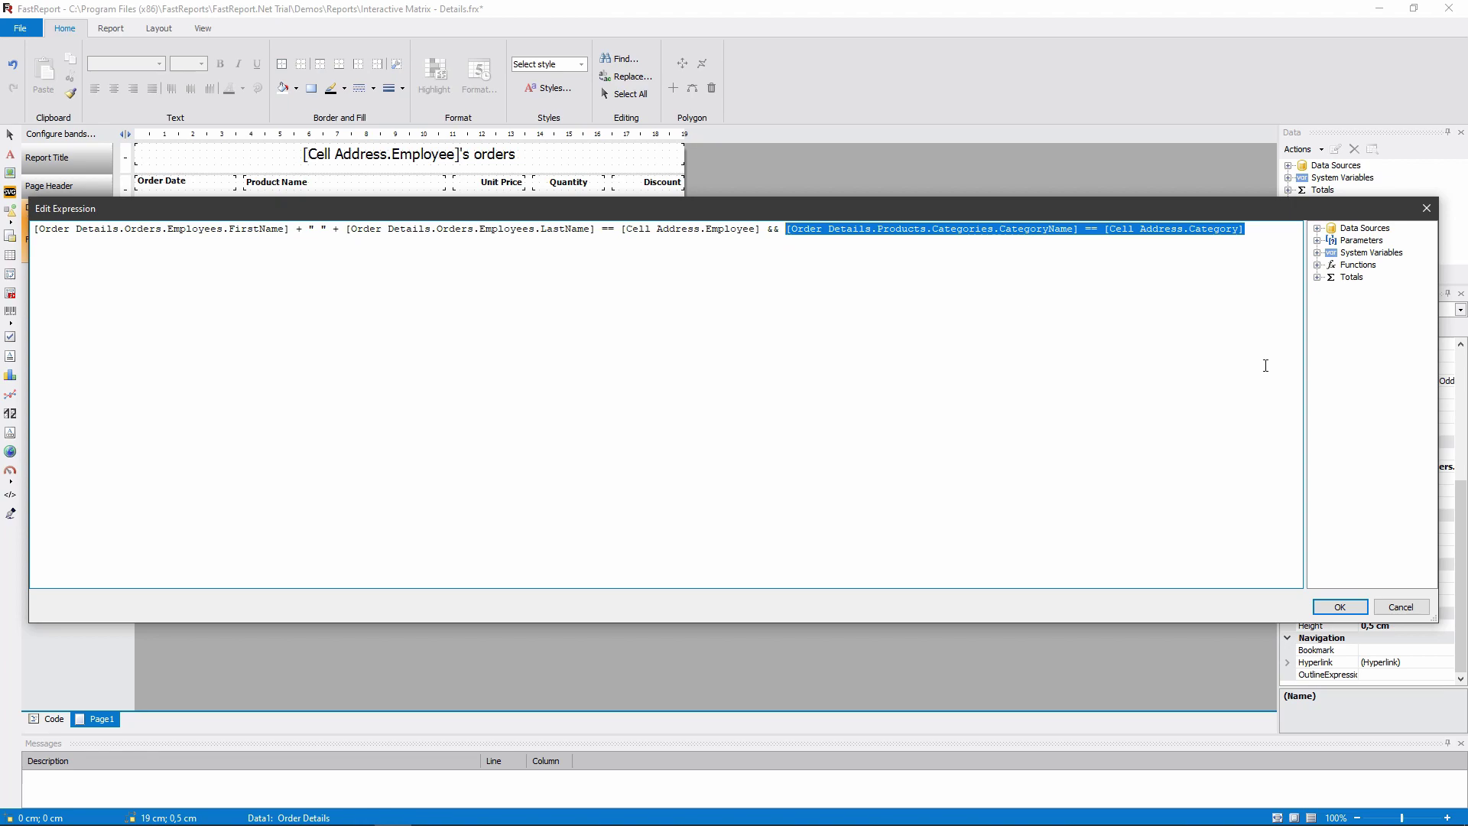
left_click(1292, 388)
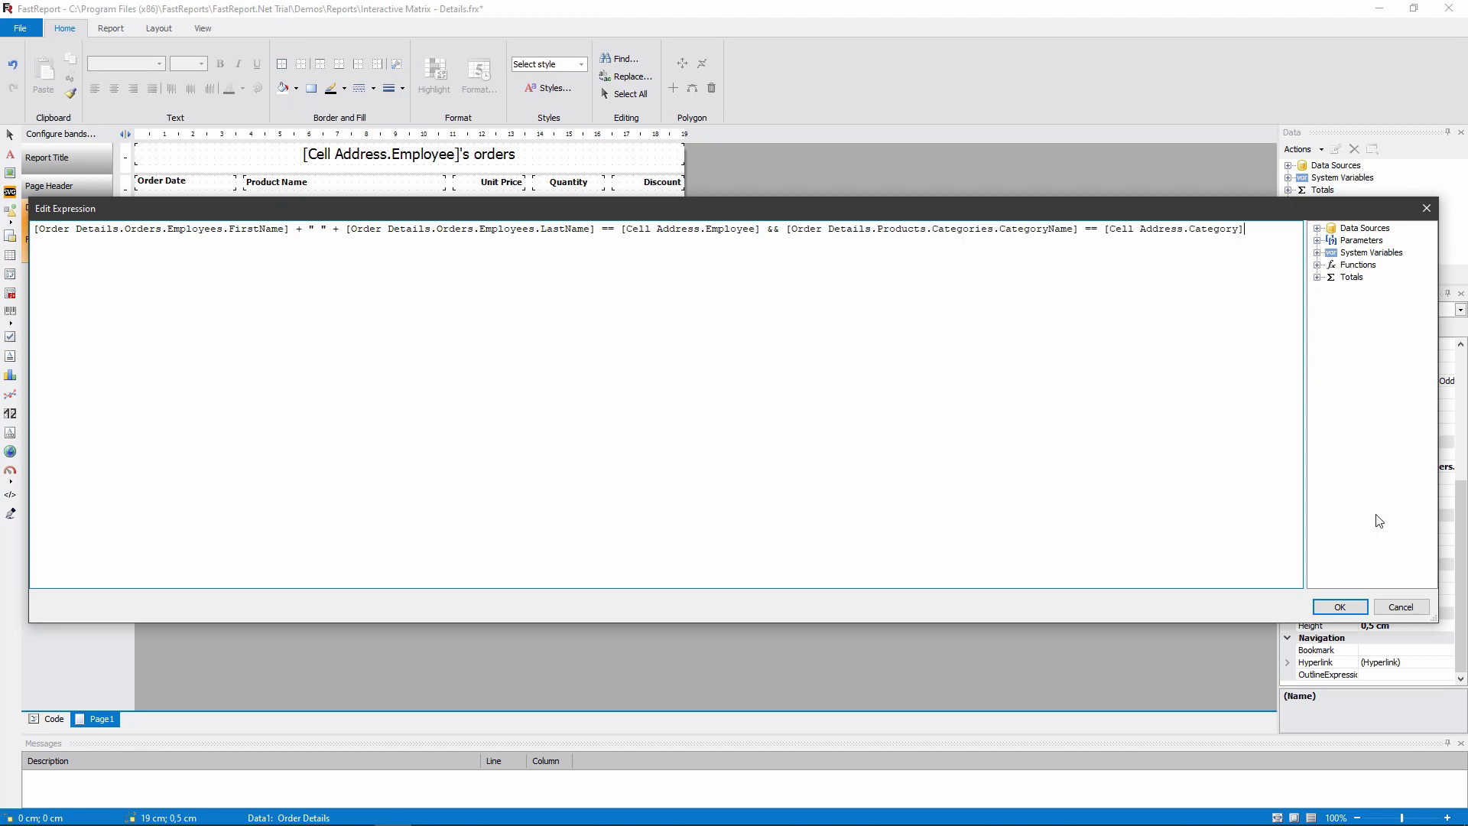
left_click(1404, 606)
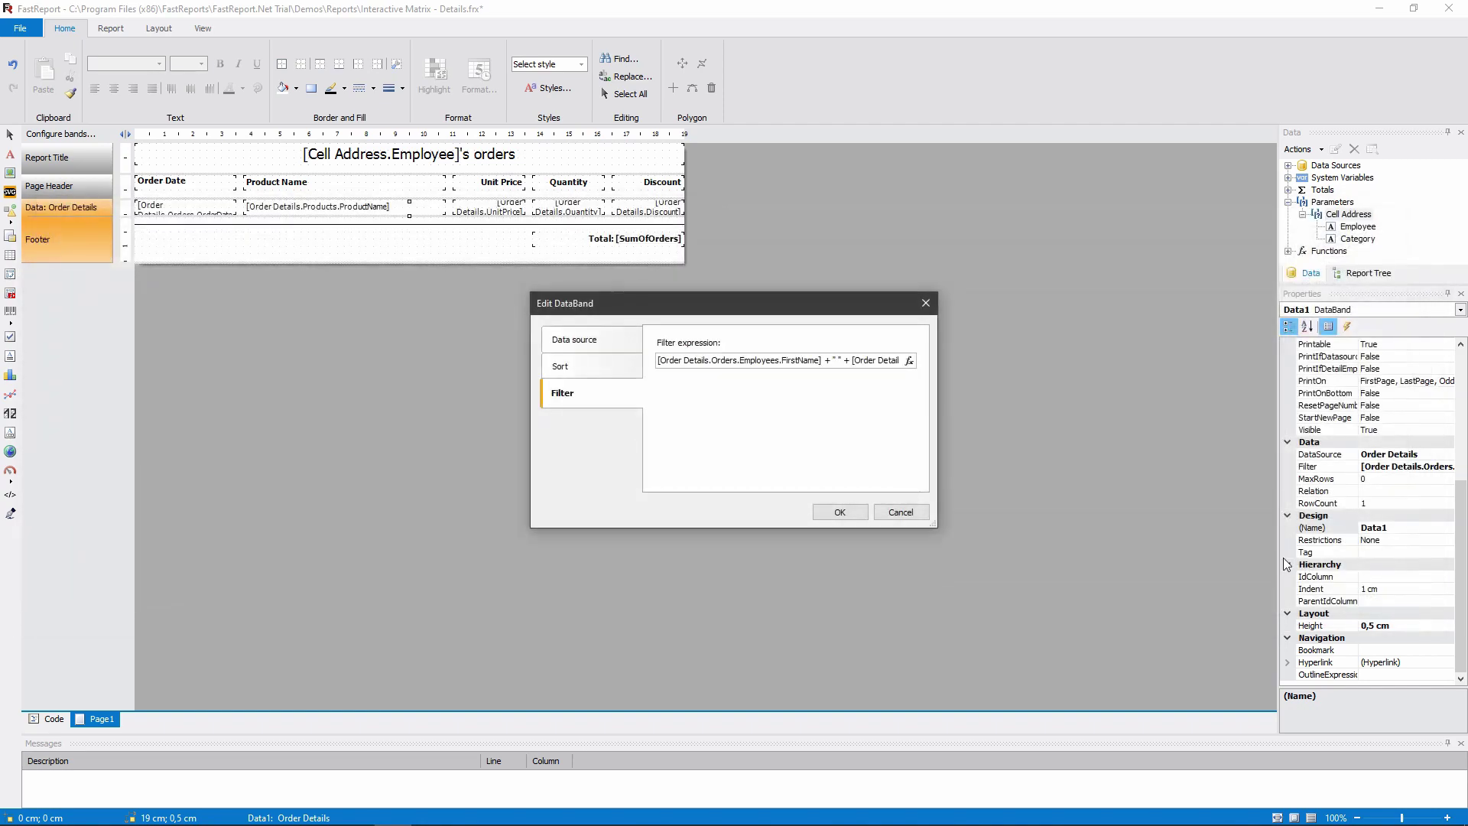
Cancel the Edit DataBand dialog, leaving the Order Details filter unchanged
left_click(898, 511)
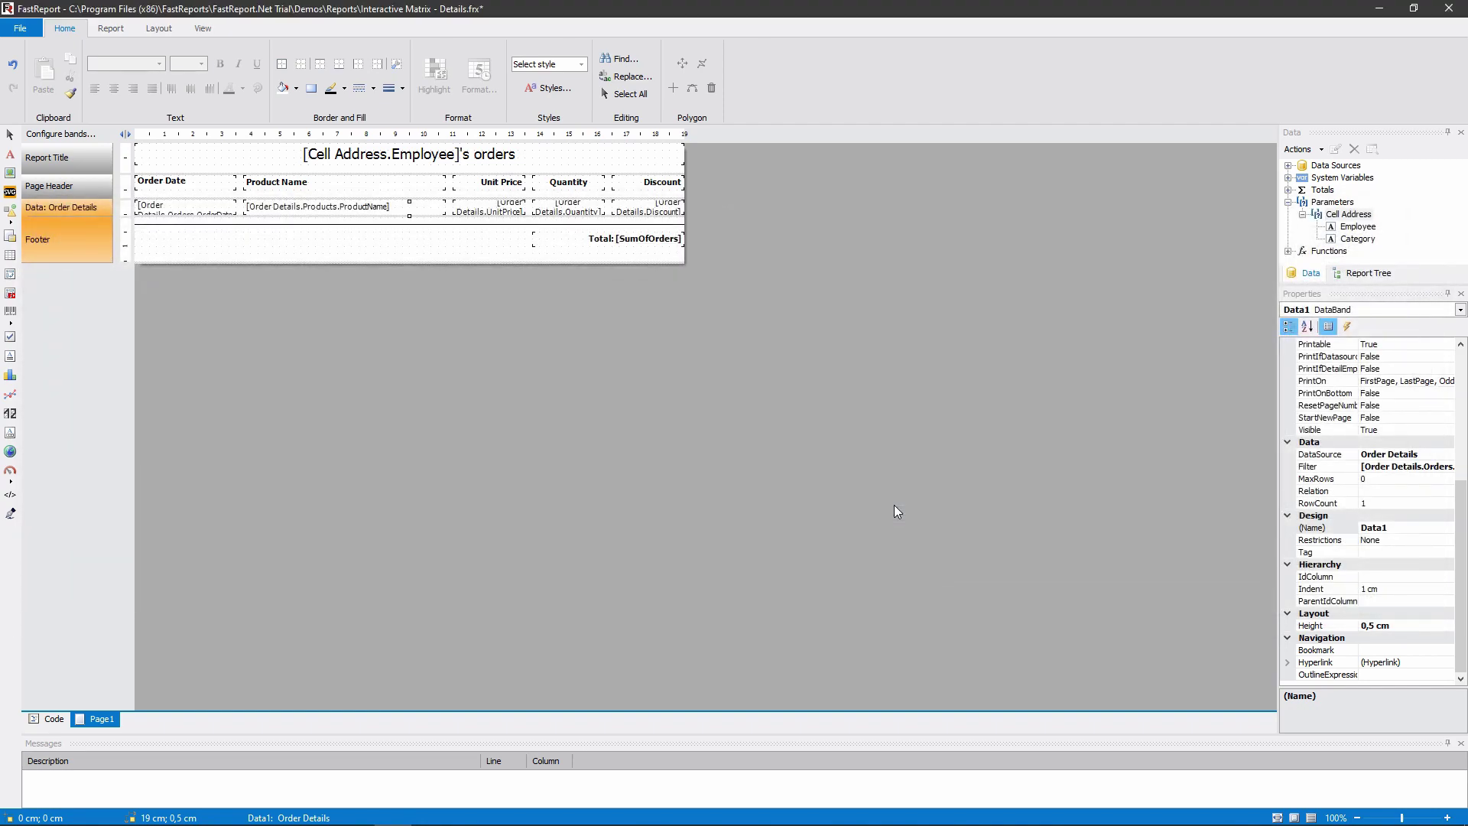